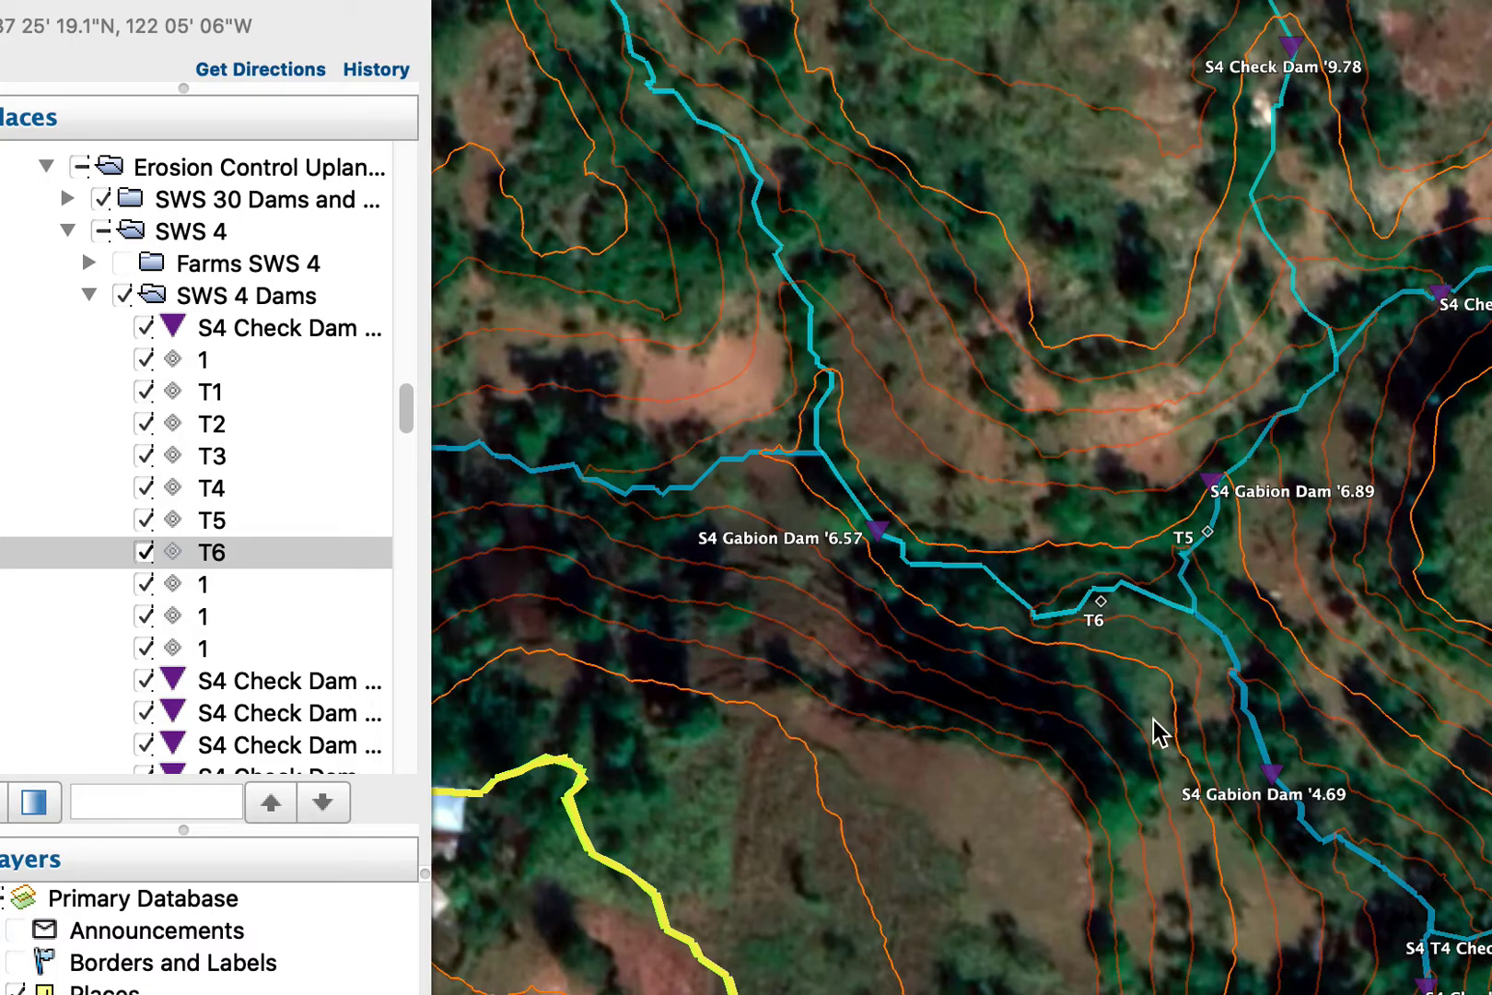
Examine the check dams, gabion dams and tributary labels along the SWS 4 stream from T3 up to T6.
{"action": "left_click_drag", "start_coordinate": [1082, 709], "coordinate": [859, 423]}
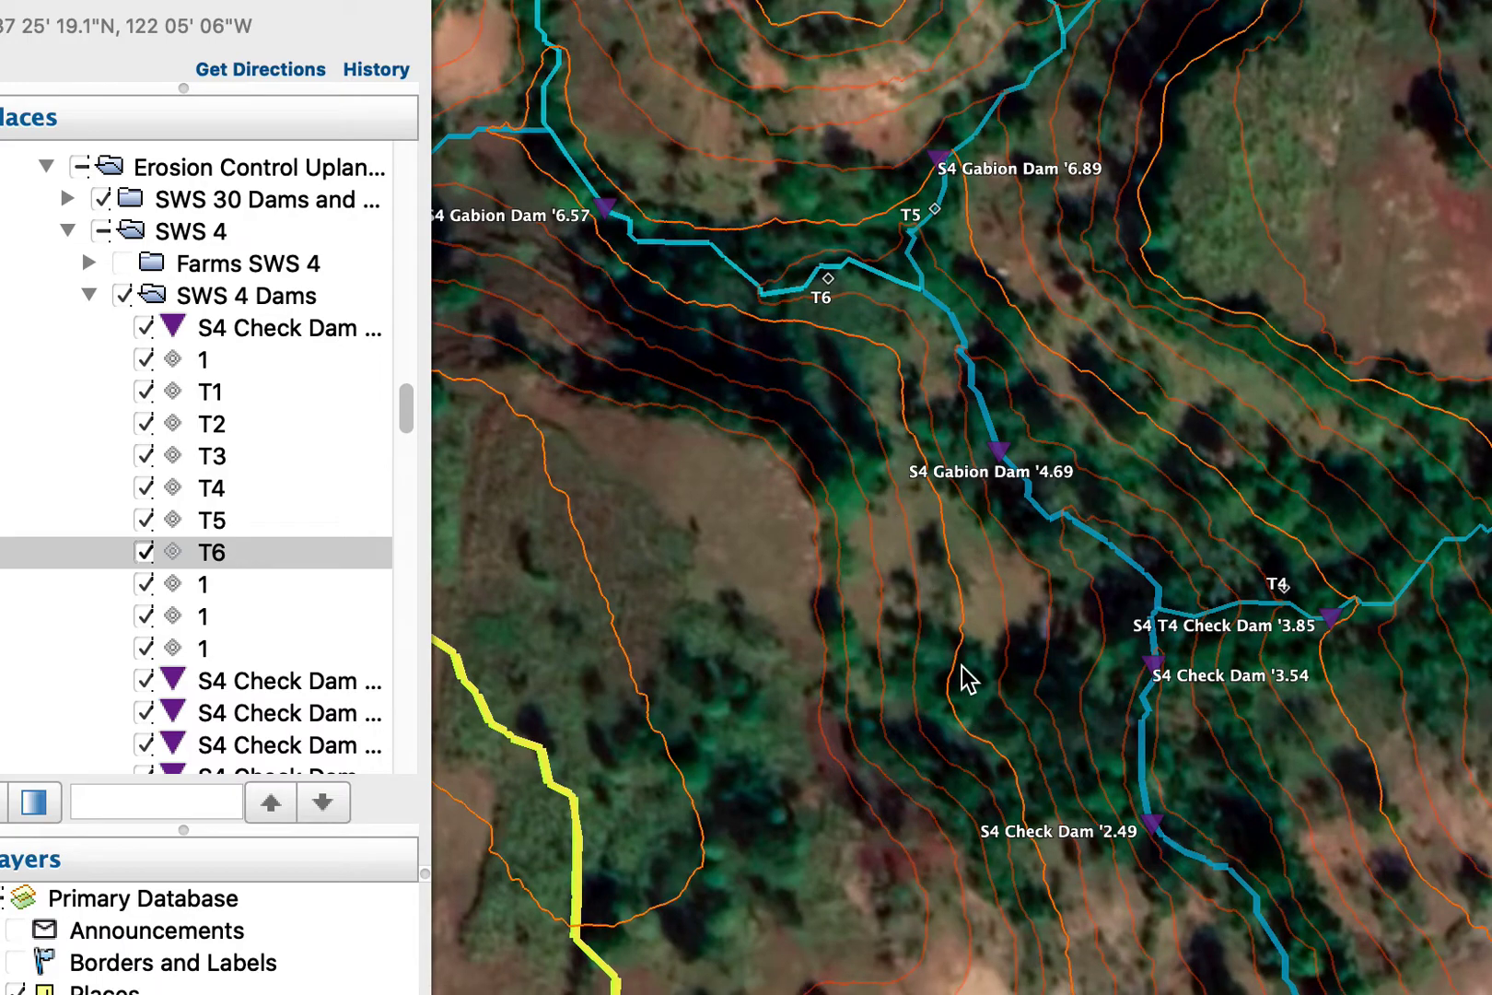
{"action": "left_click_drag", "start_coordinate": [967, 686], "coordinate": [925, 466]}
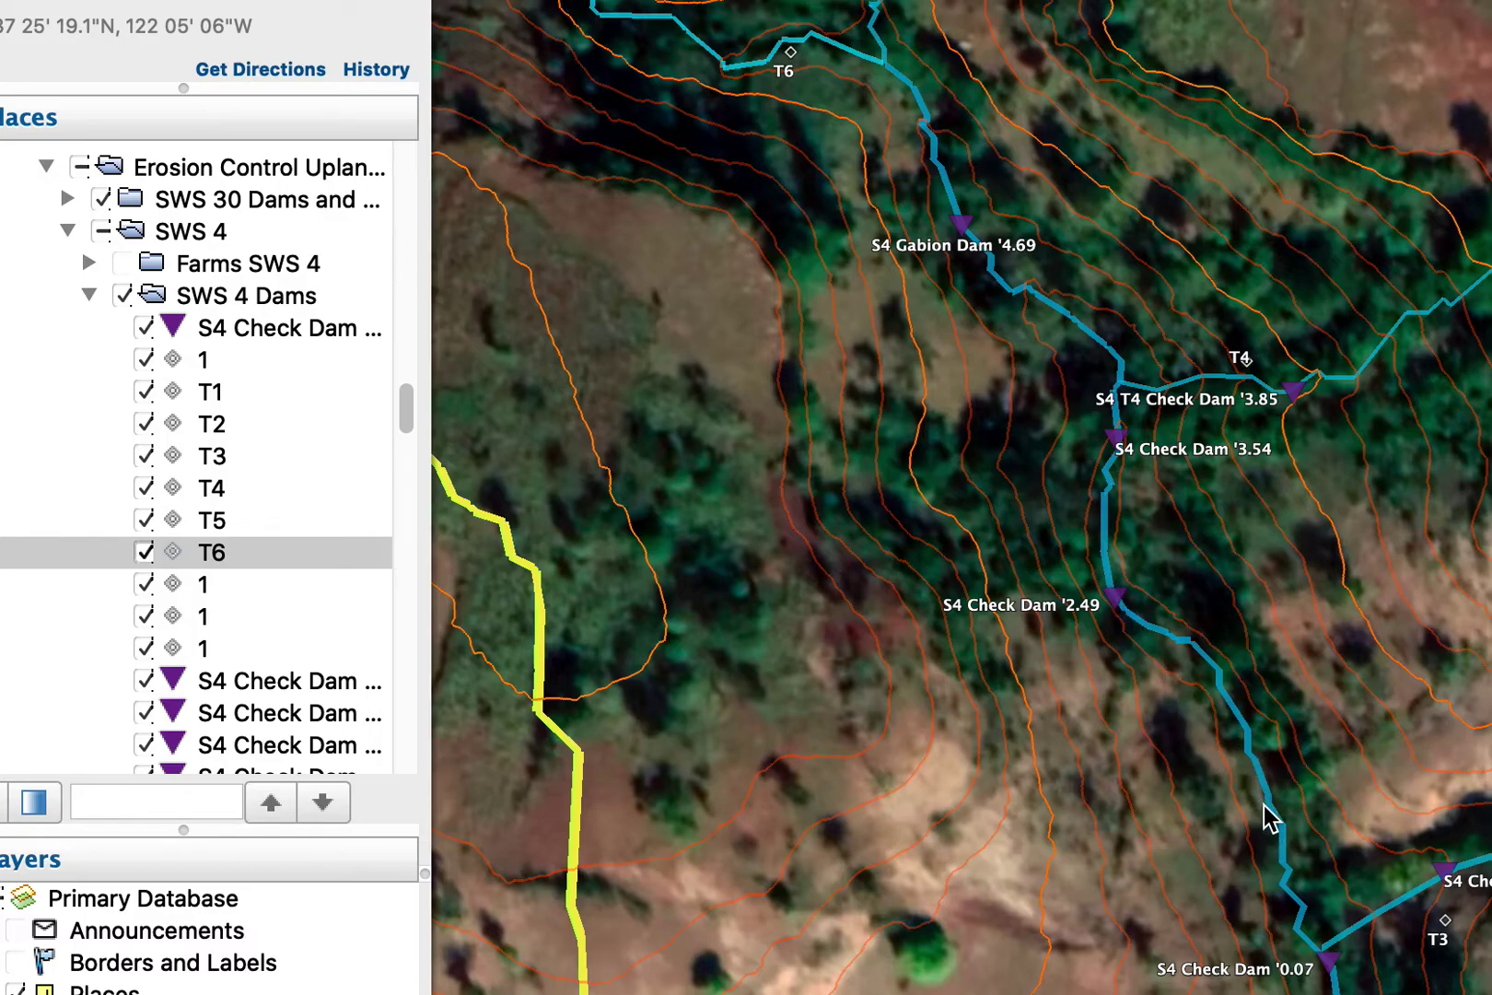
{"action": "left_click_drag", "start_coordinate": [1320, 795], "coordinate": [1197, 747]}
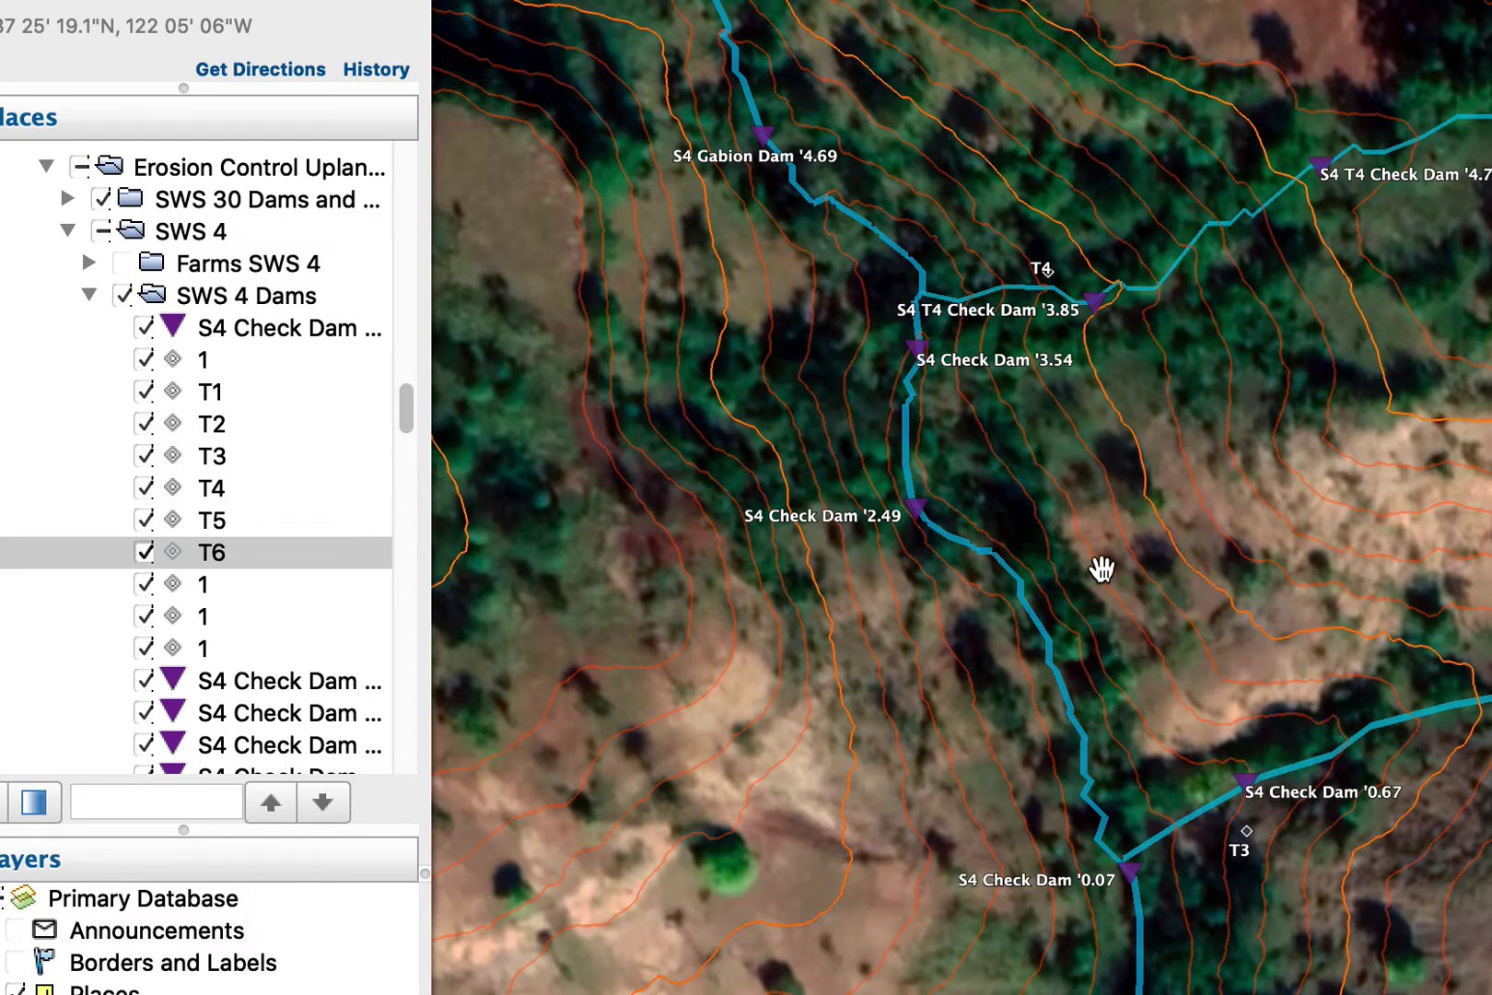
{"action": "left_click_drag", "start_coordinate": [1139, 562], "coordinate": [1227, 857]}
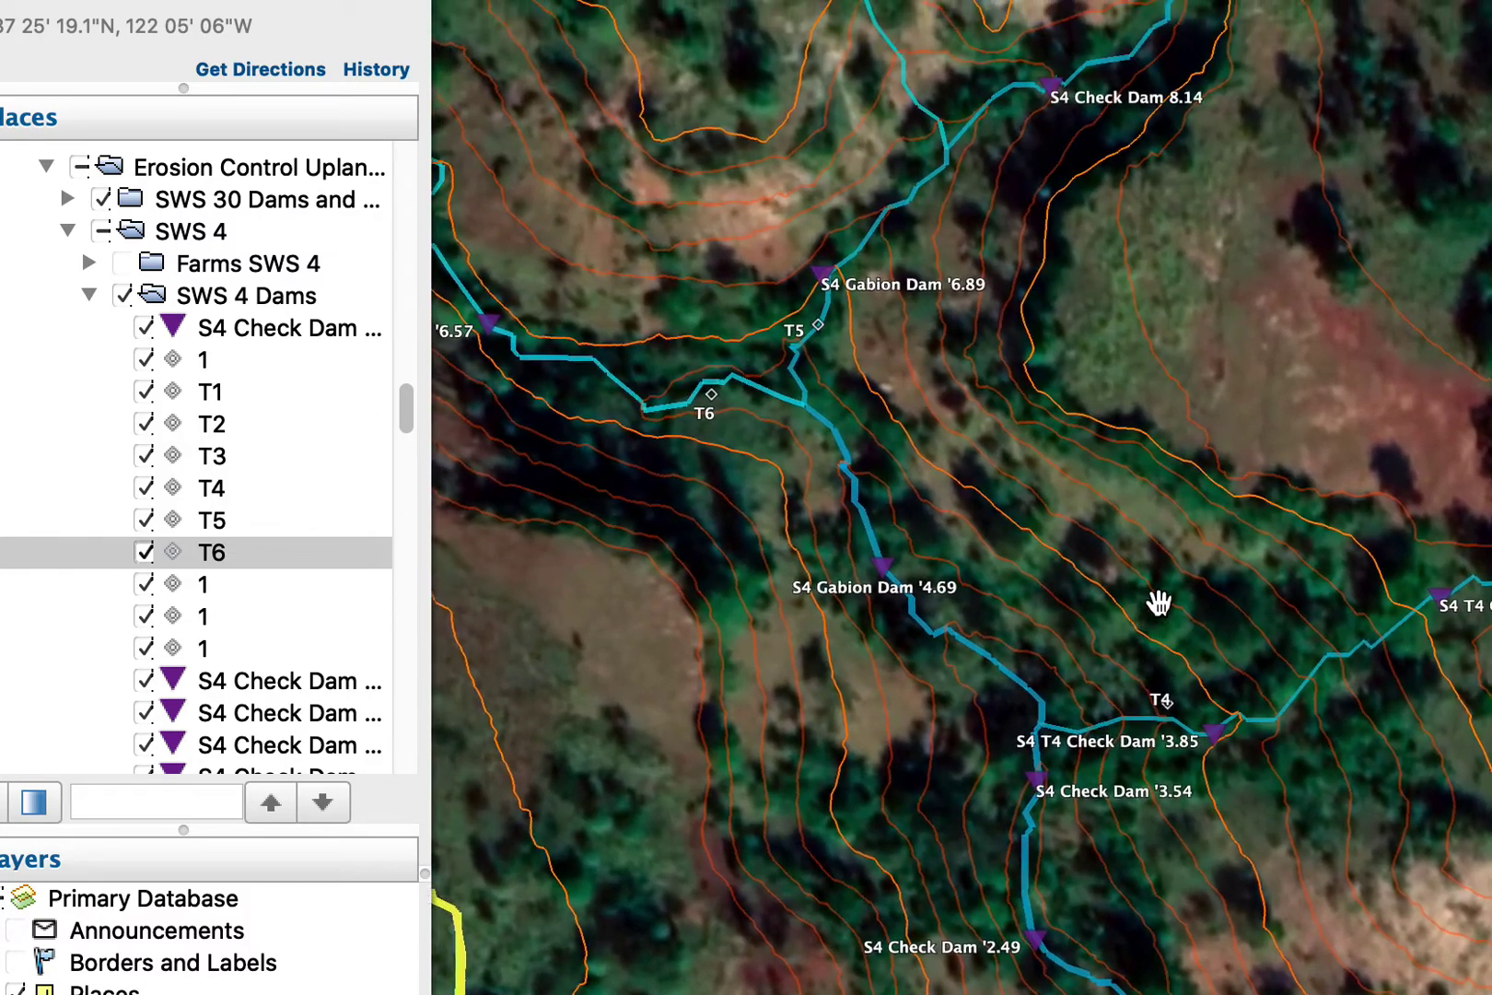
{"action": "left_click_drag", "start_coordinate": [1159, 603], "coordinate": [960, 599]}
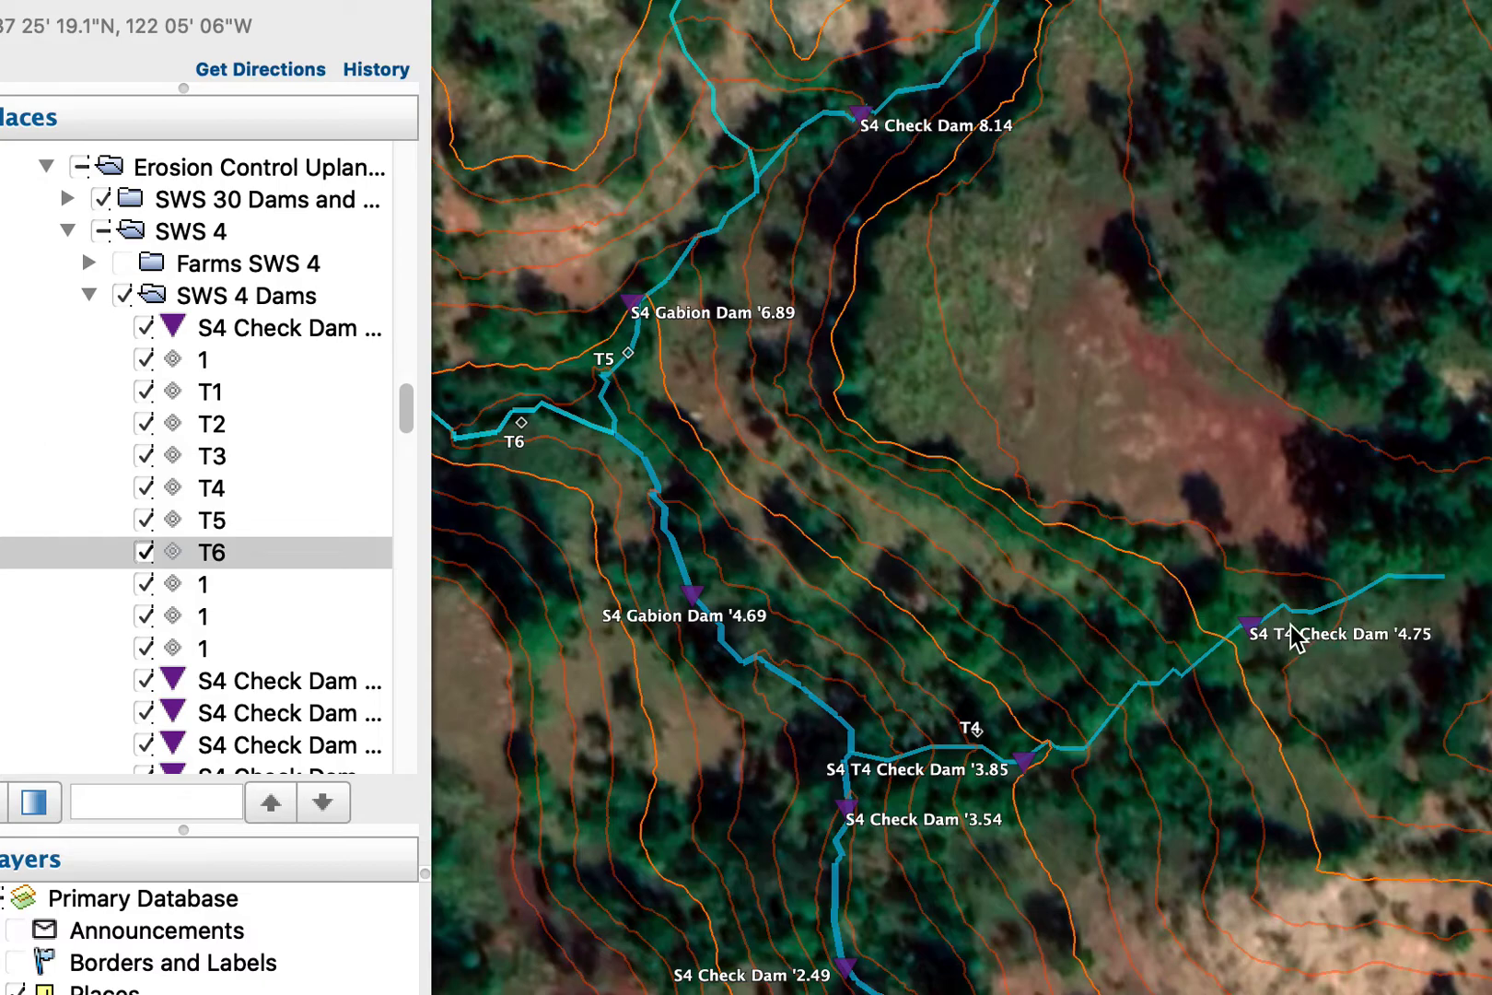
{"action": "left_click_drag", "start_coordinate": [1079, 675], "coordinate": [1426, 906]}
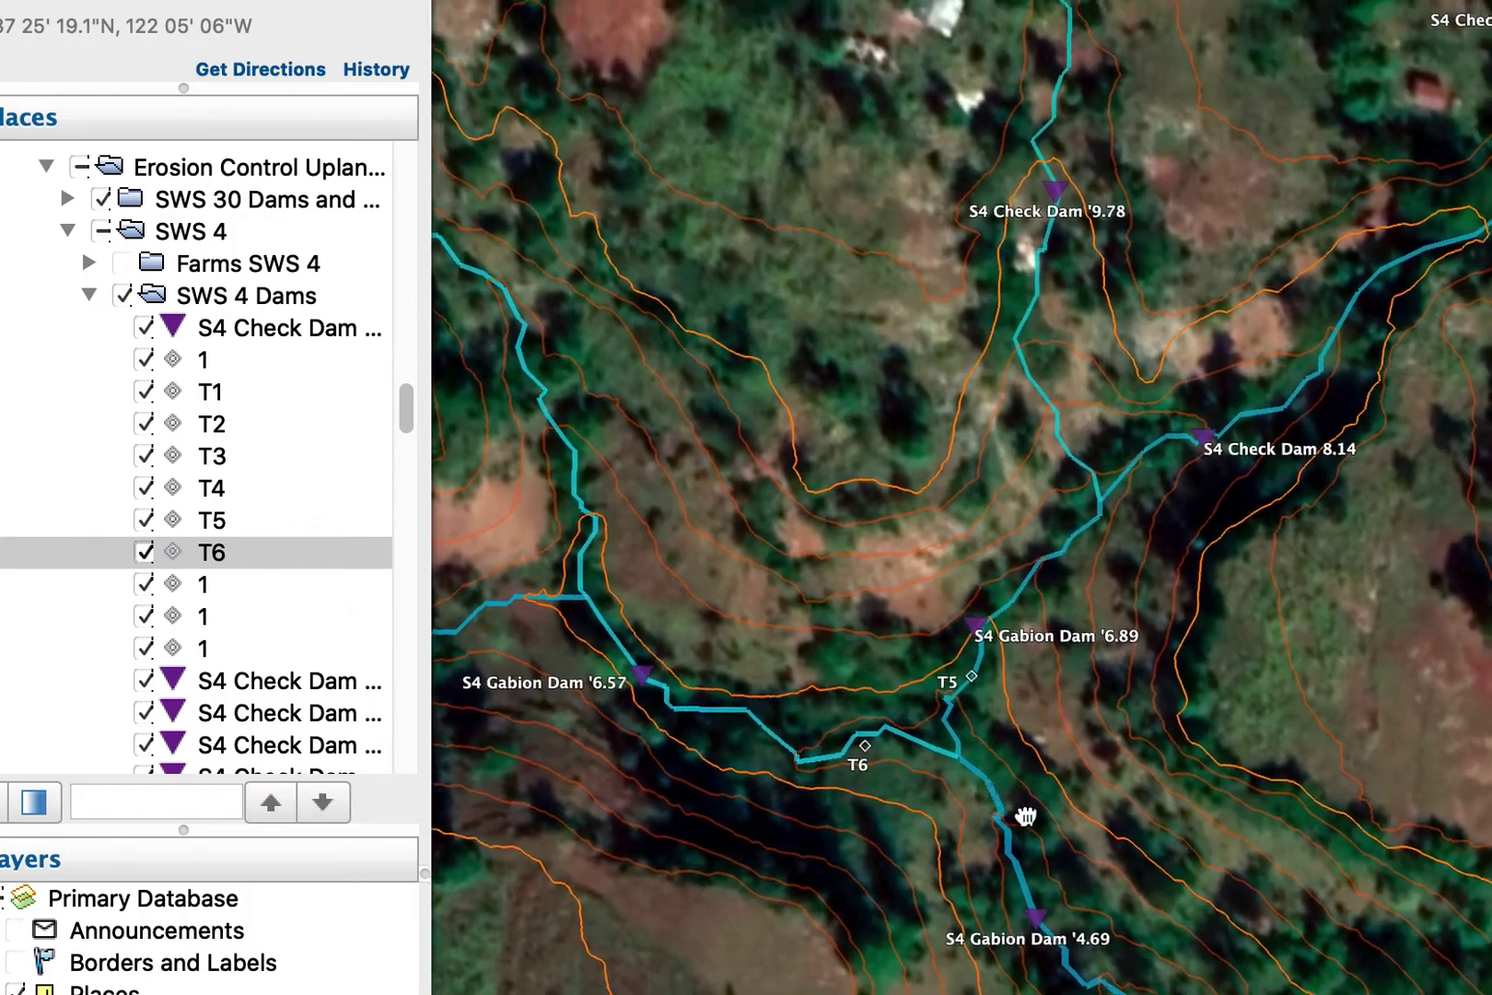
{"action": "left_click_drag", "start_coordinate": [1025, 816], "coordinate": [1196, 872]}
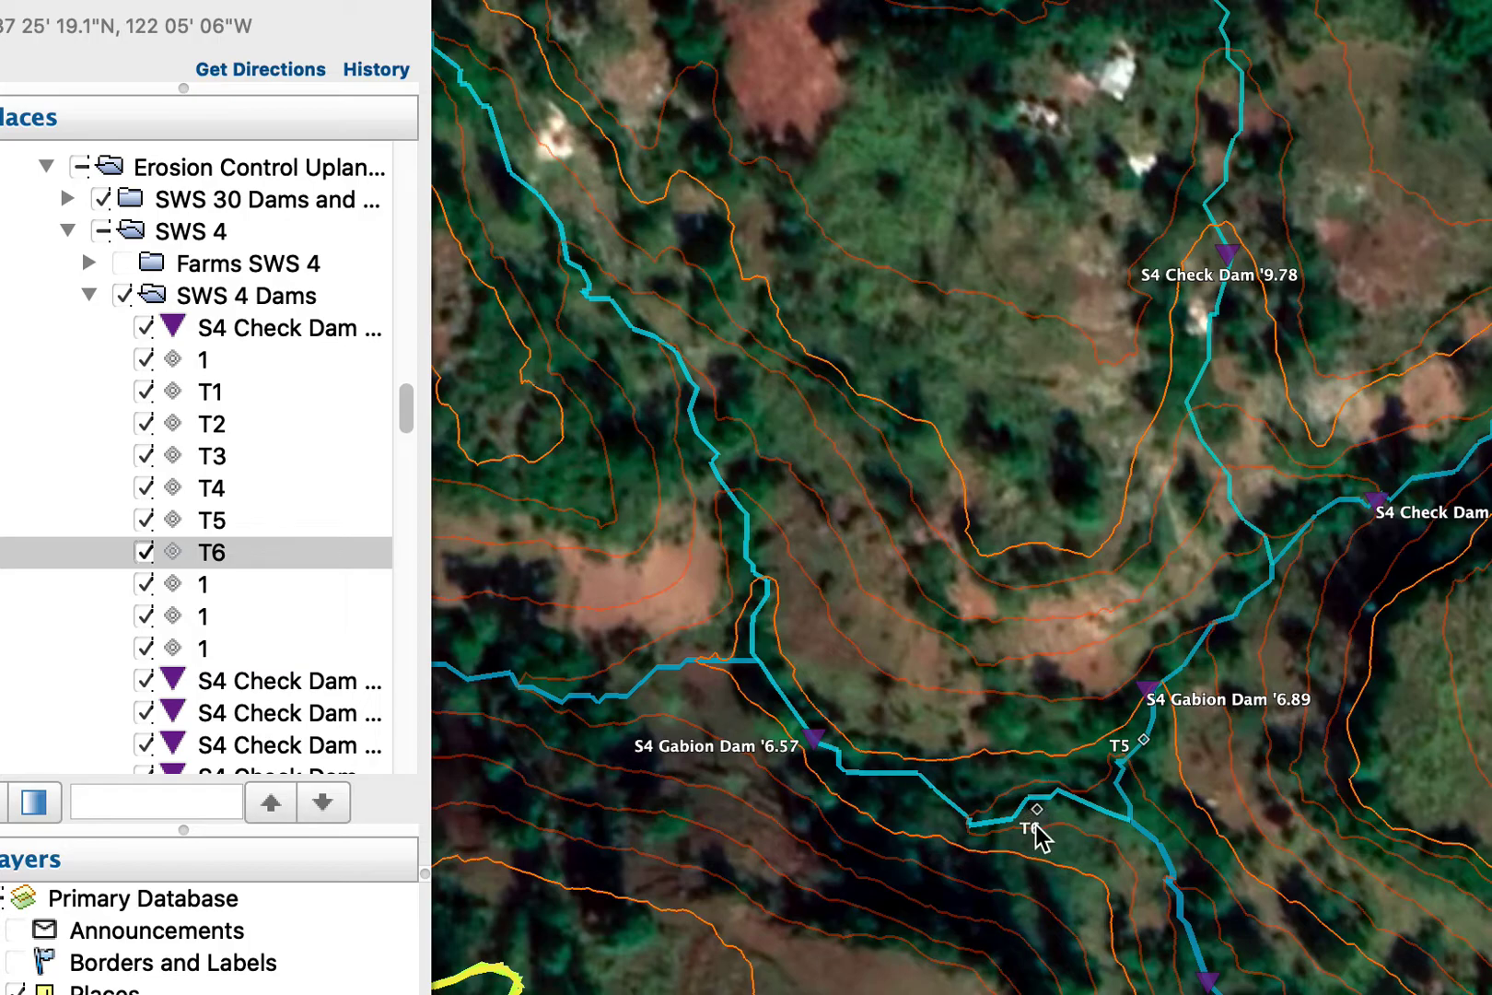
Paste a copy of placemark T6 and move it to the western tributary above Gabion Dam '6.57.
{"action": "left_click", "coordinate": [237, 545]}
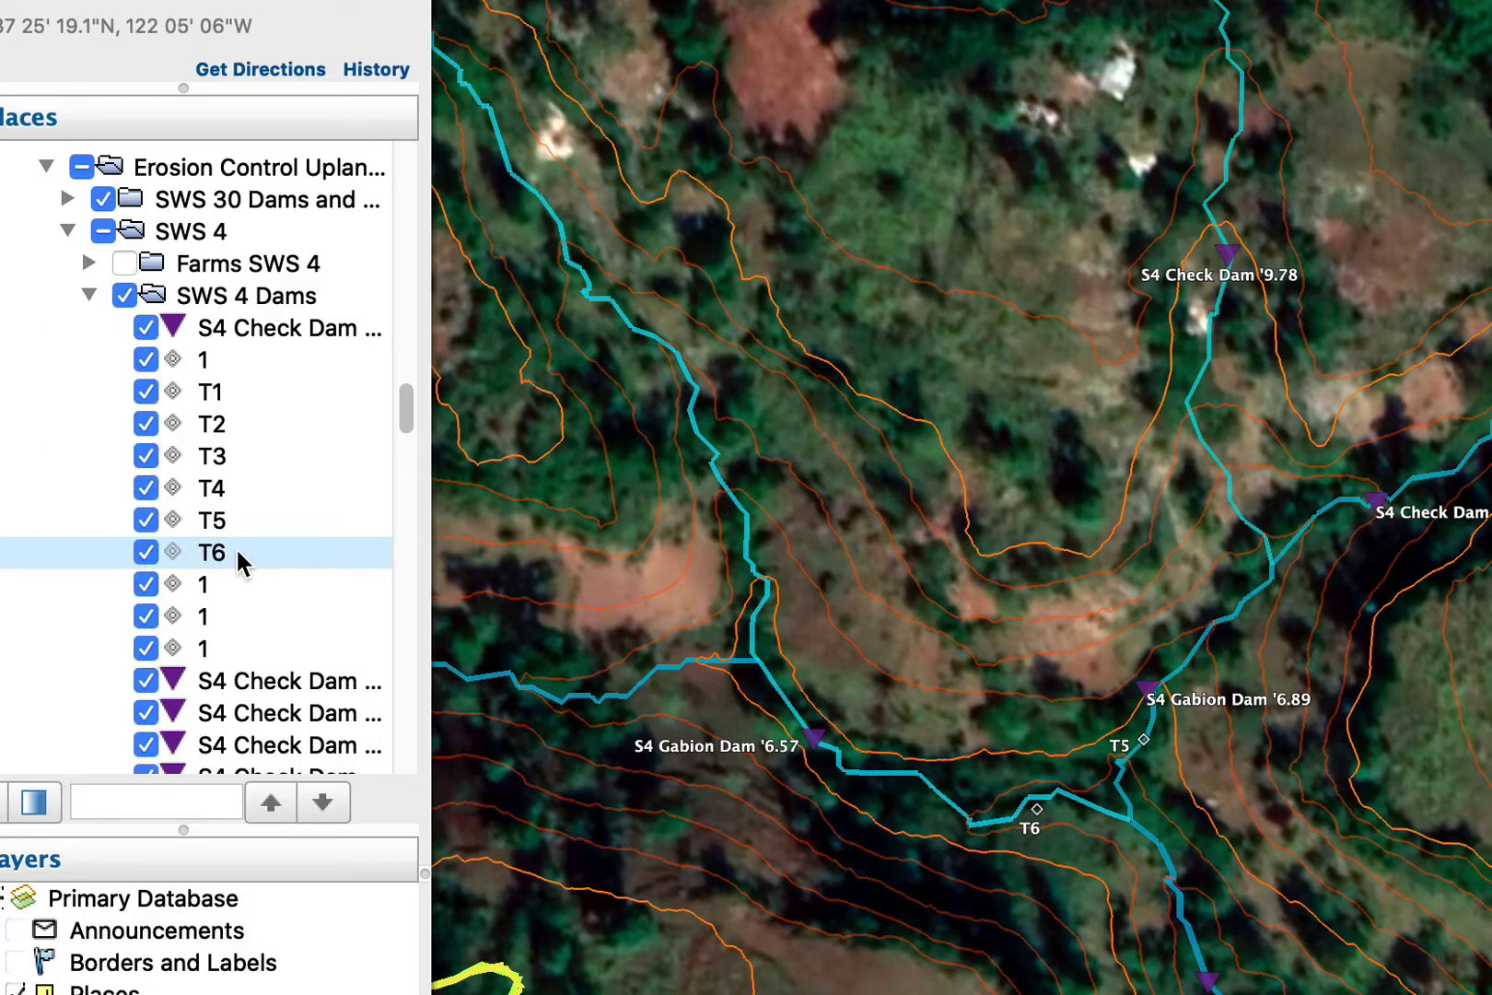
{"action": "key", "text": "super+v"}
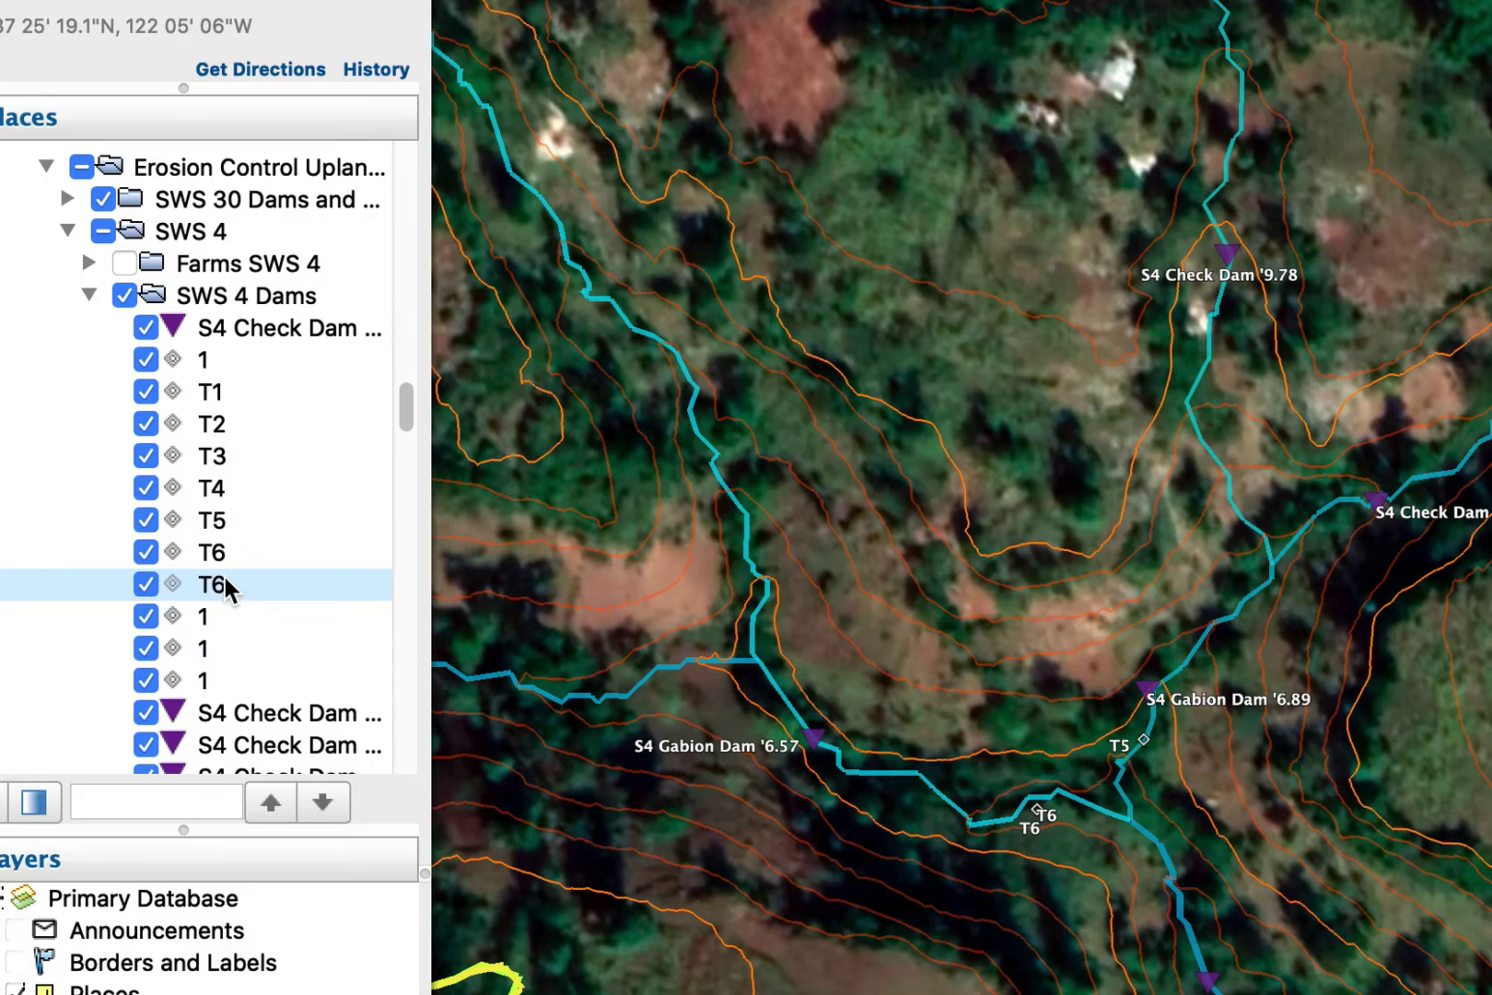
{"action": "key", "text": "super+i"}
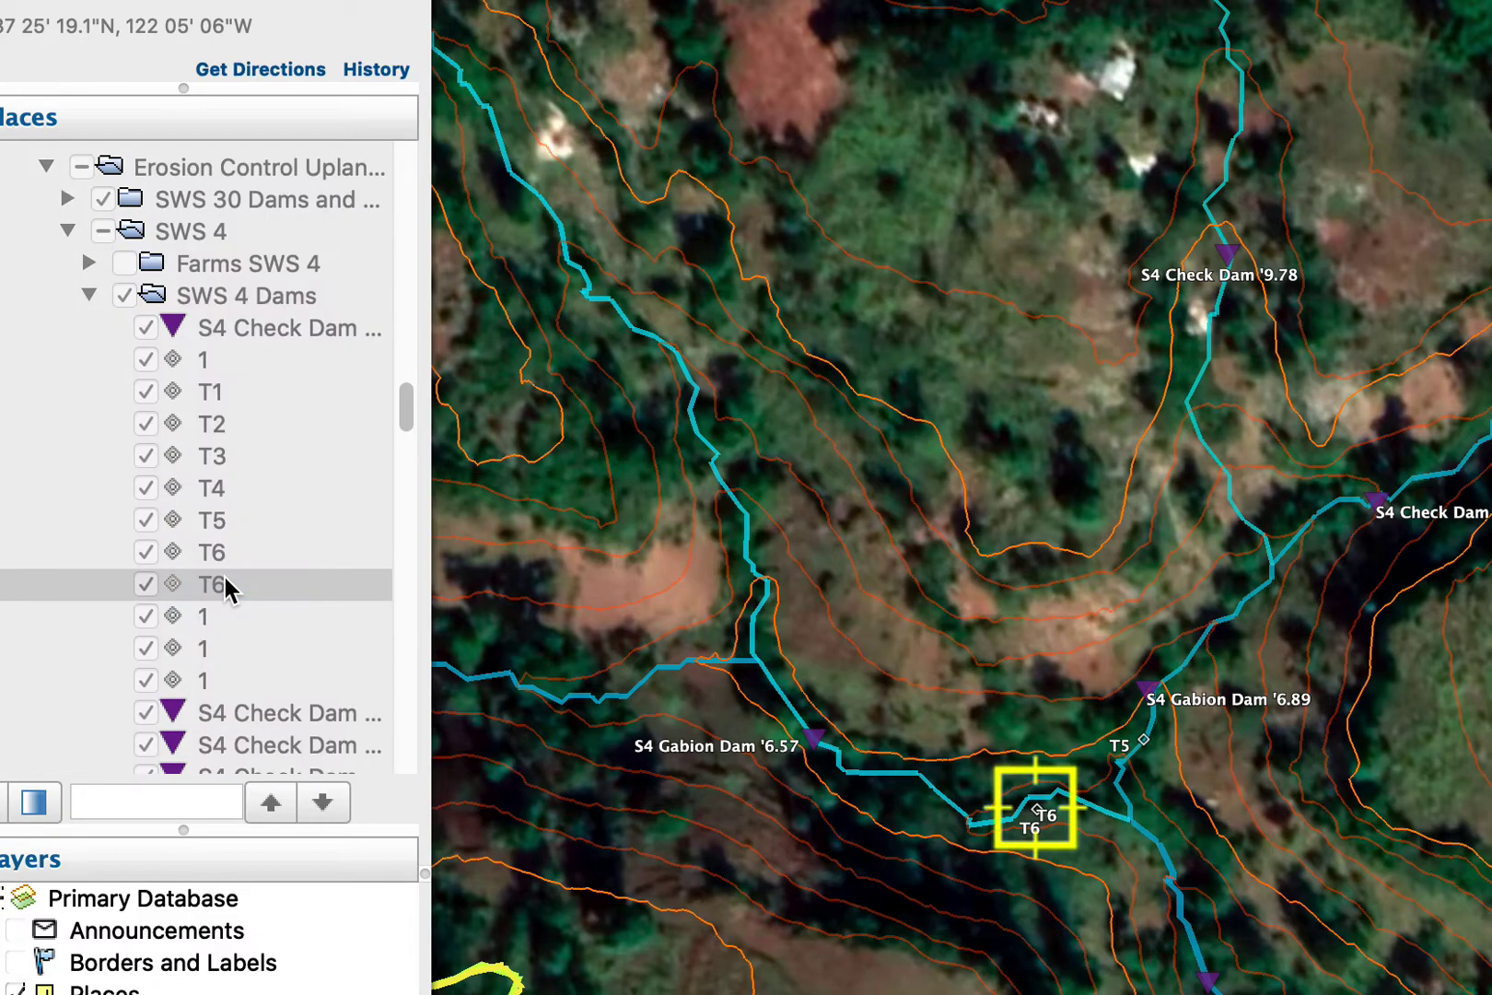
{"action": "left_click_drag", "start_coordinate": [5, 516], "coordinate": [1223, 860]}
{"action": "left_click_drag", "start_coordinate": [1038, 814], "coordinate": [693, 674]}
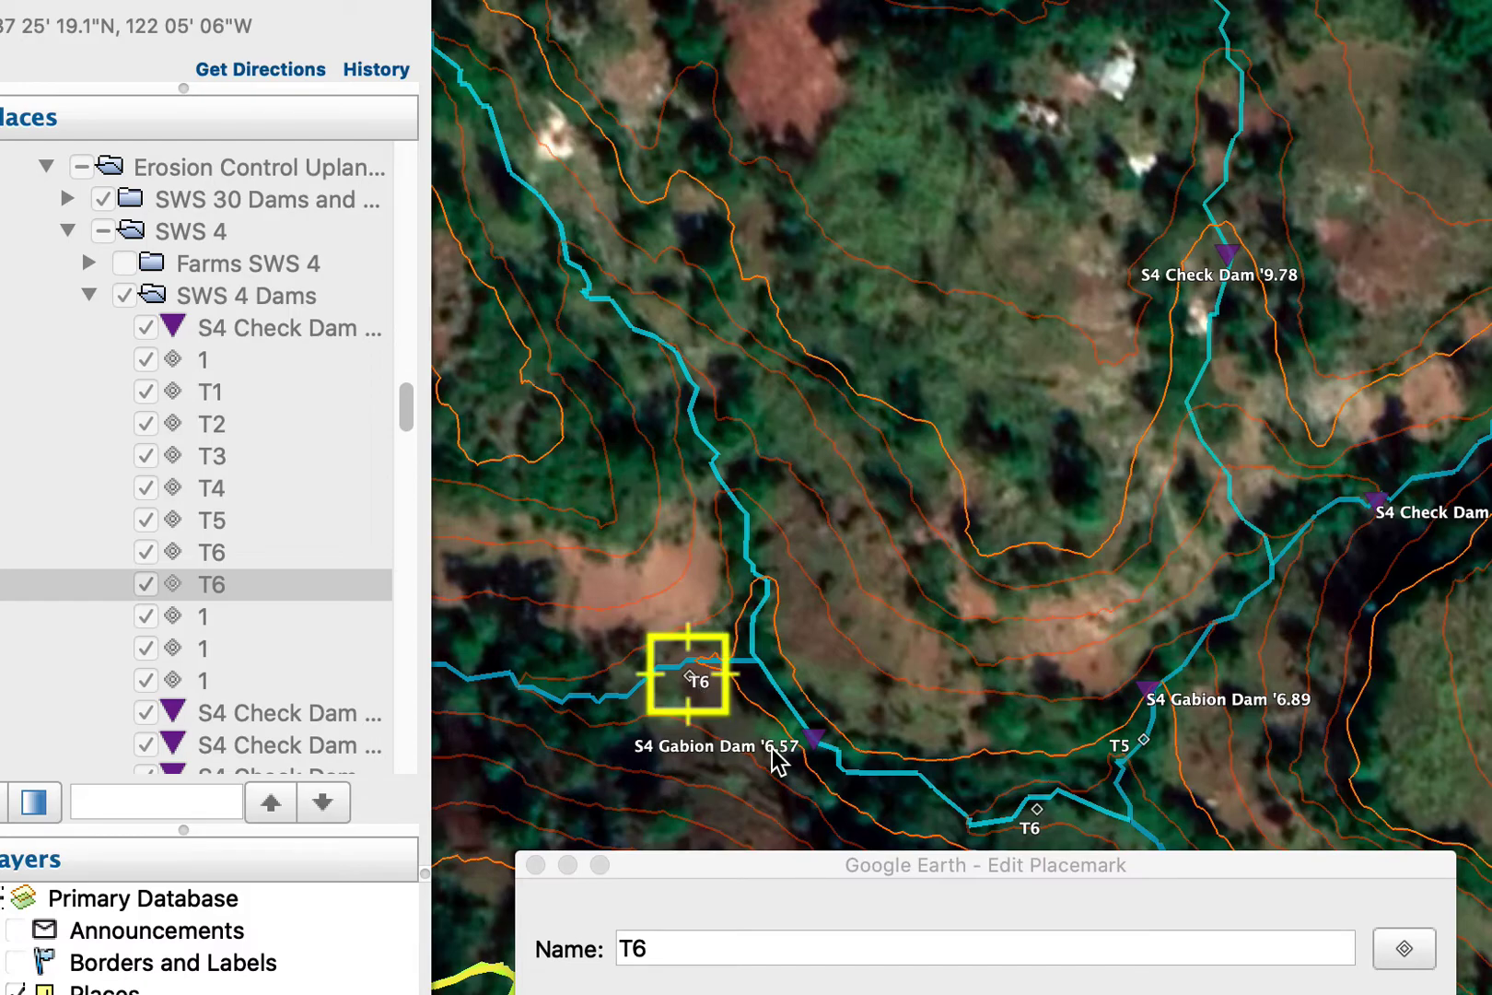
Rename the copied placemark T6.1 and shift it slightly farther west along the tributary.
{"action": "left_click", "coordinate": [646, 957]}
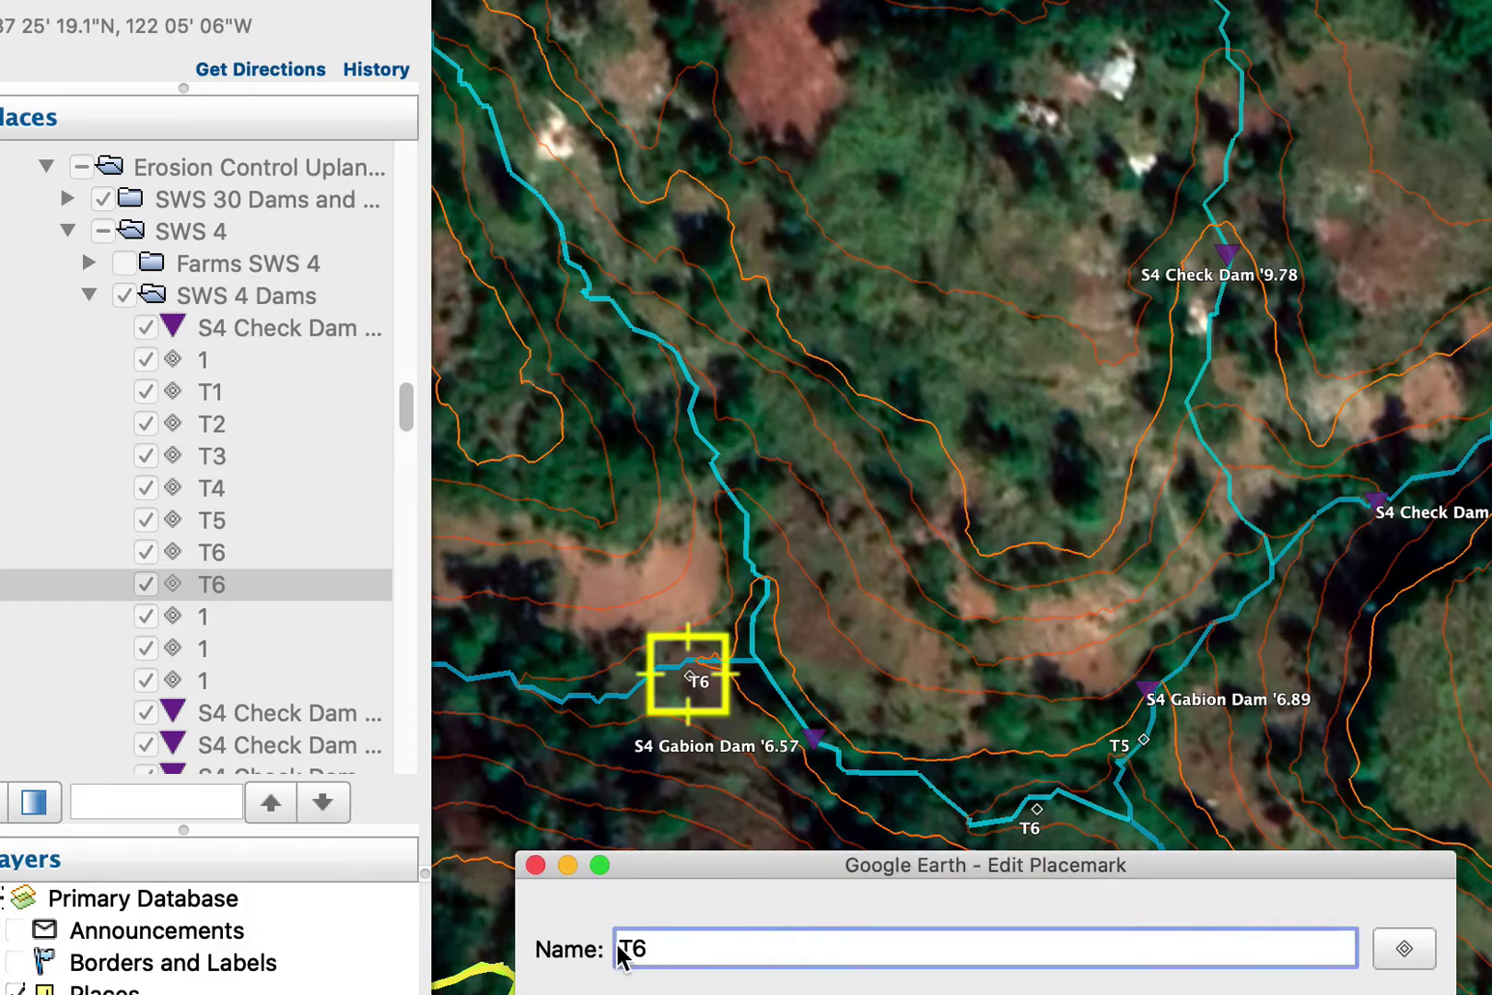
{"action": "type", "text": ".1"}
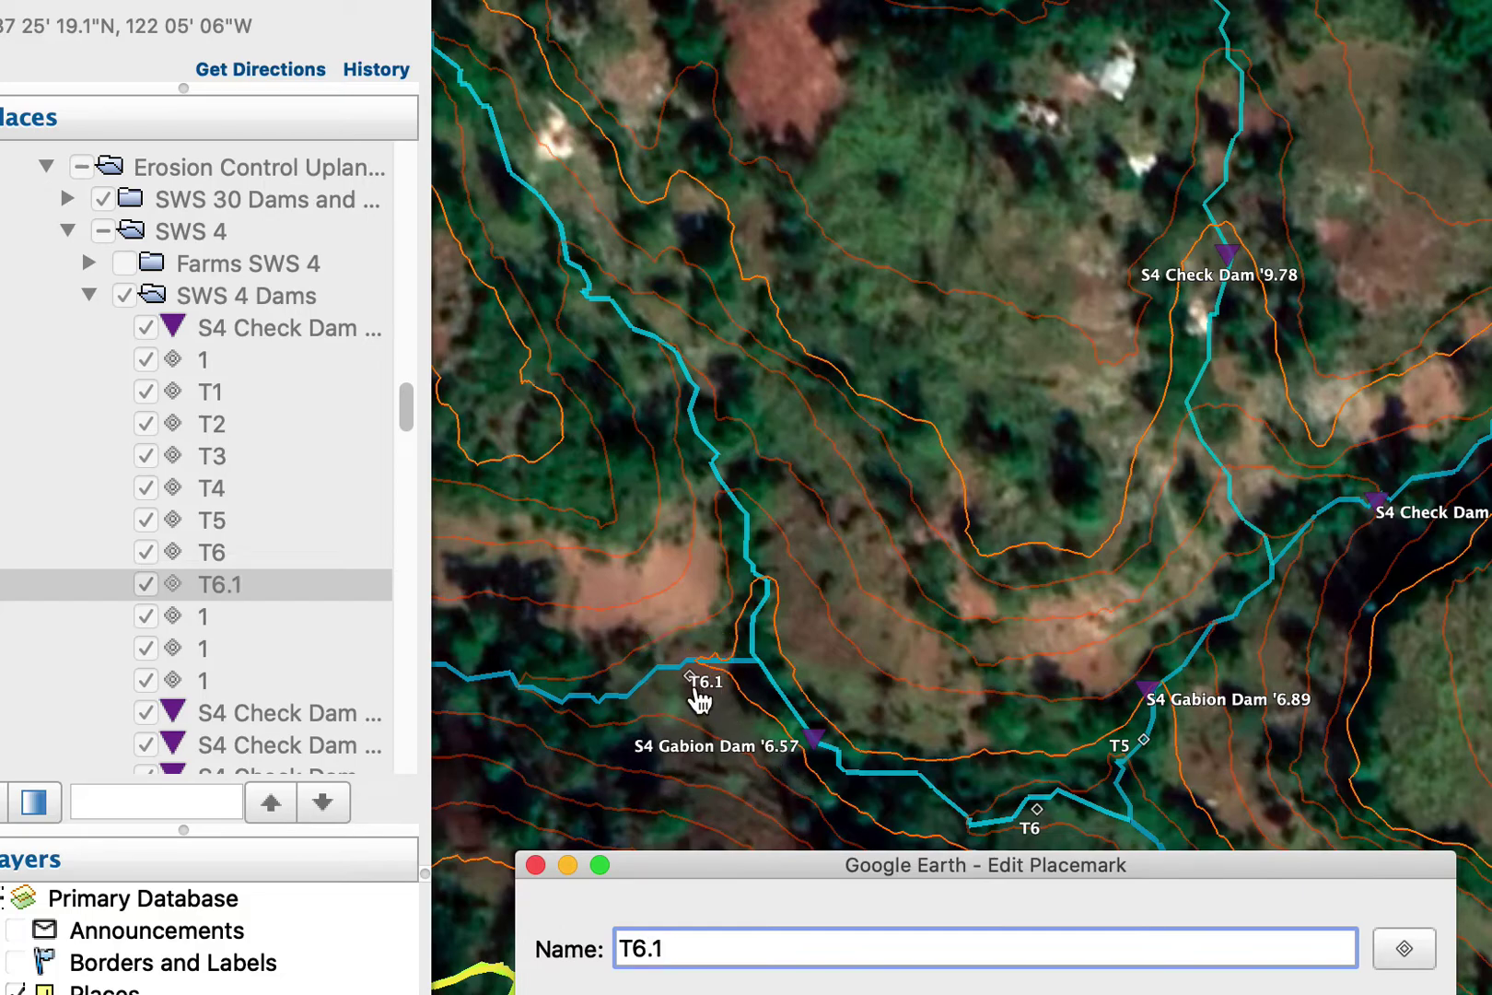
{"action": "left_click_drag", "start_coordinate": [695, 686], "coordinate": [643, 696]}
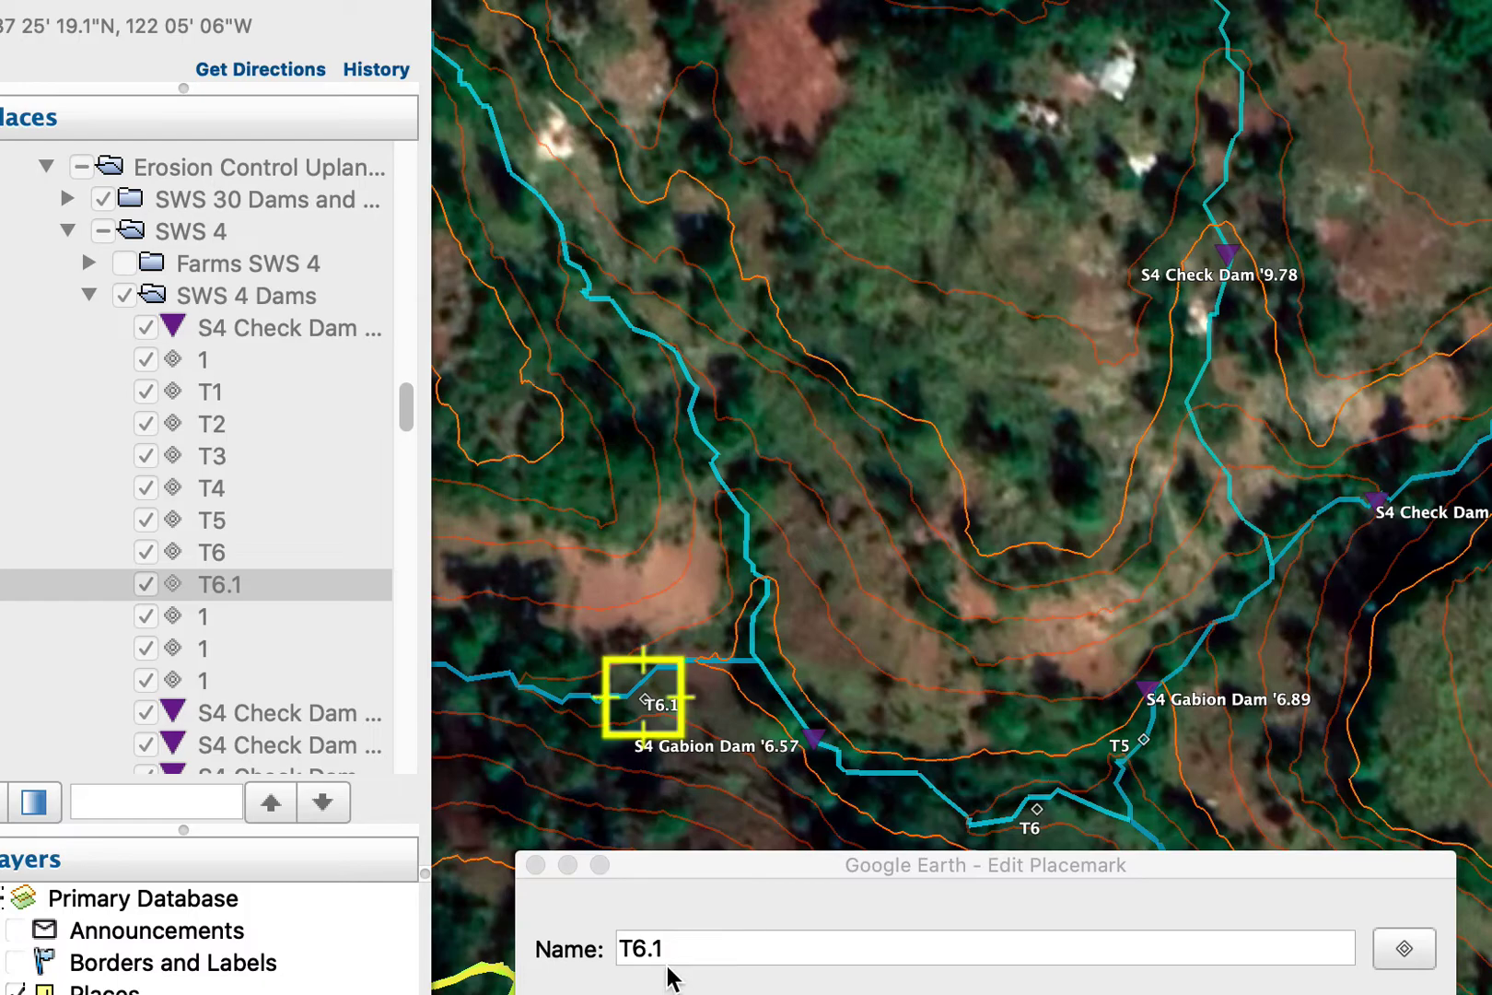
Review placemark T6.1's label and icon style settings and save the placemark.
{"action": "left_click_drag", "start_coordinate": [1141, 865], "coordinate": [1175, 568]}
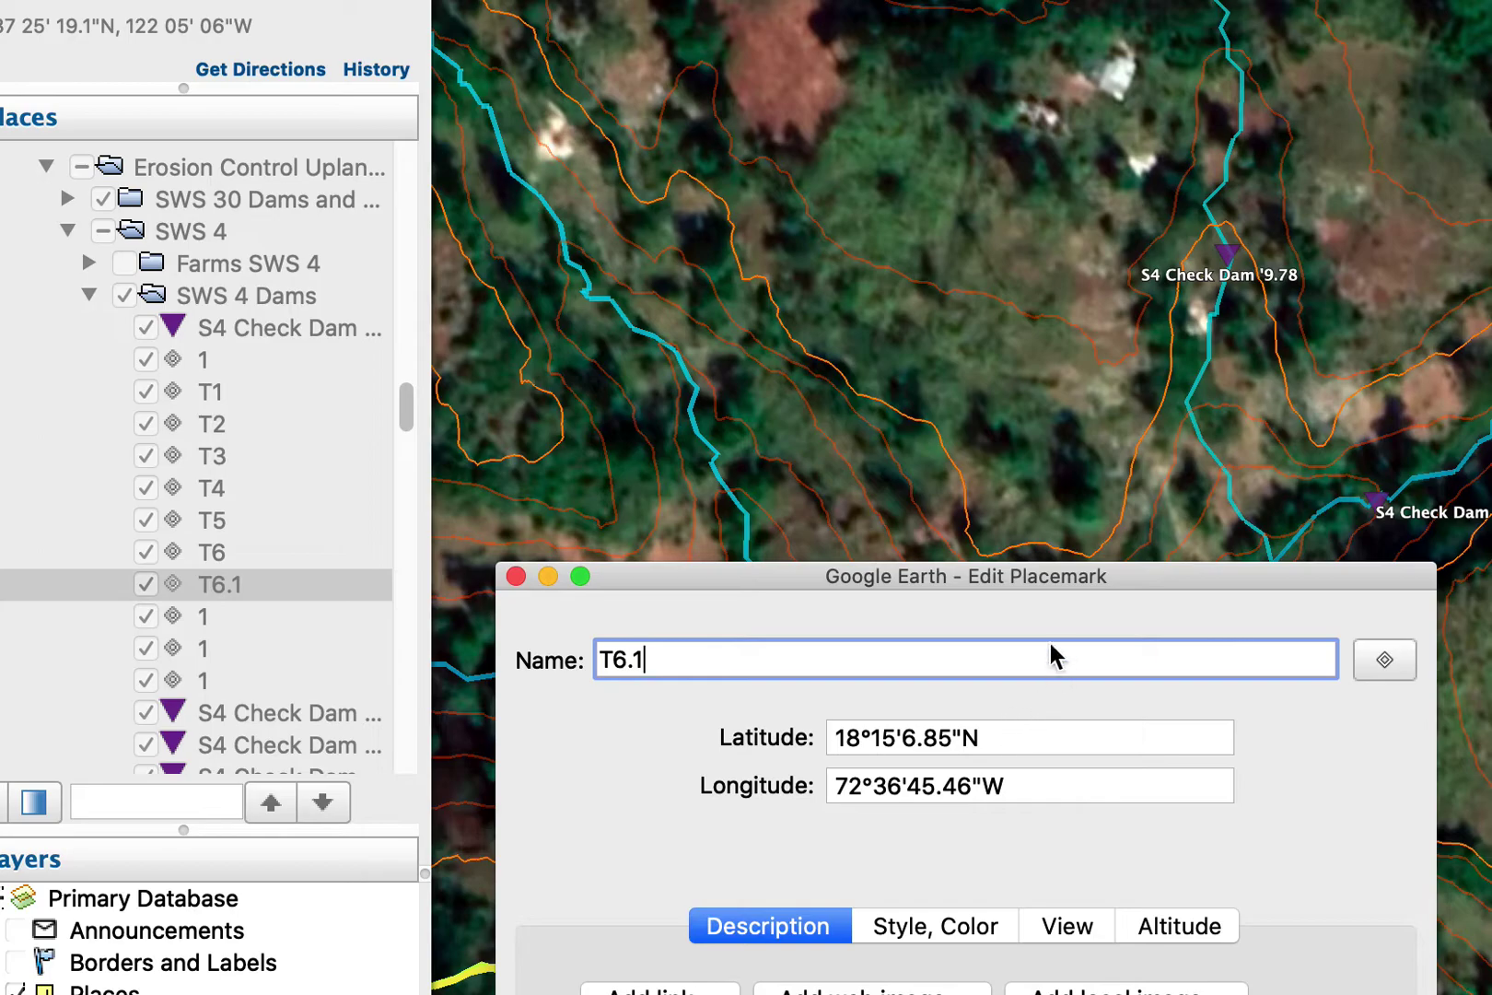
{"action": "left_click_drag", "start_coordinate": [1218, 574], "coordinate": [1204, 321]}
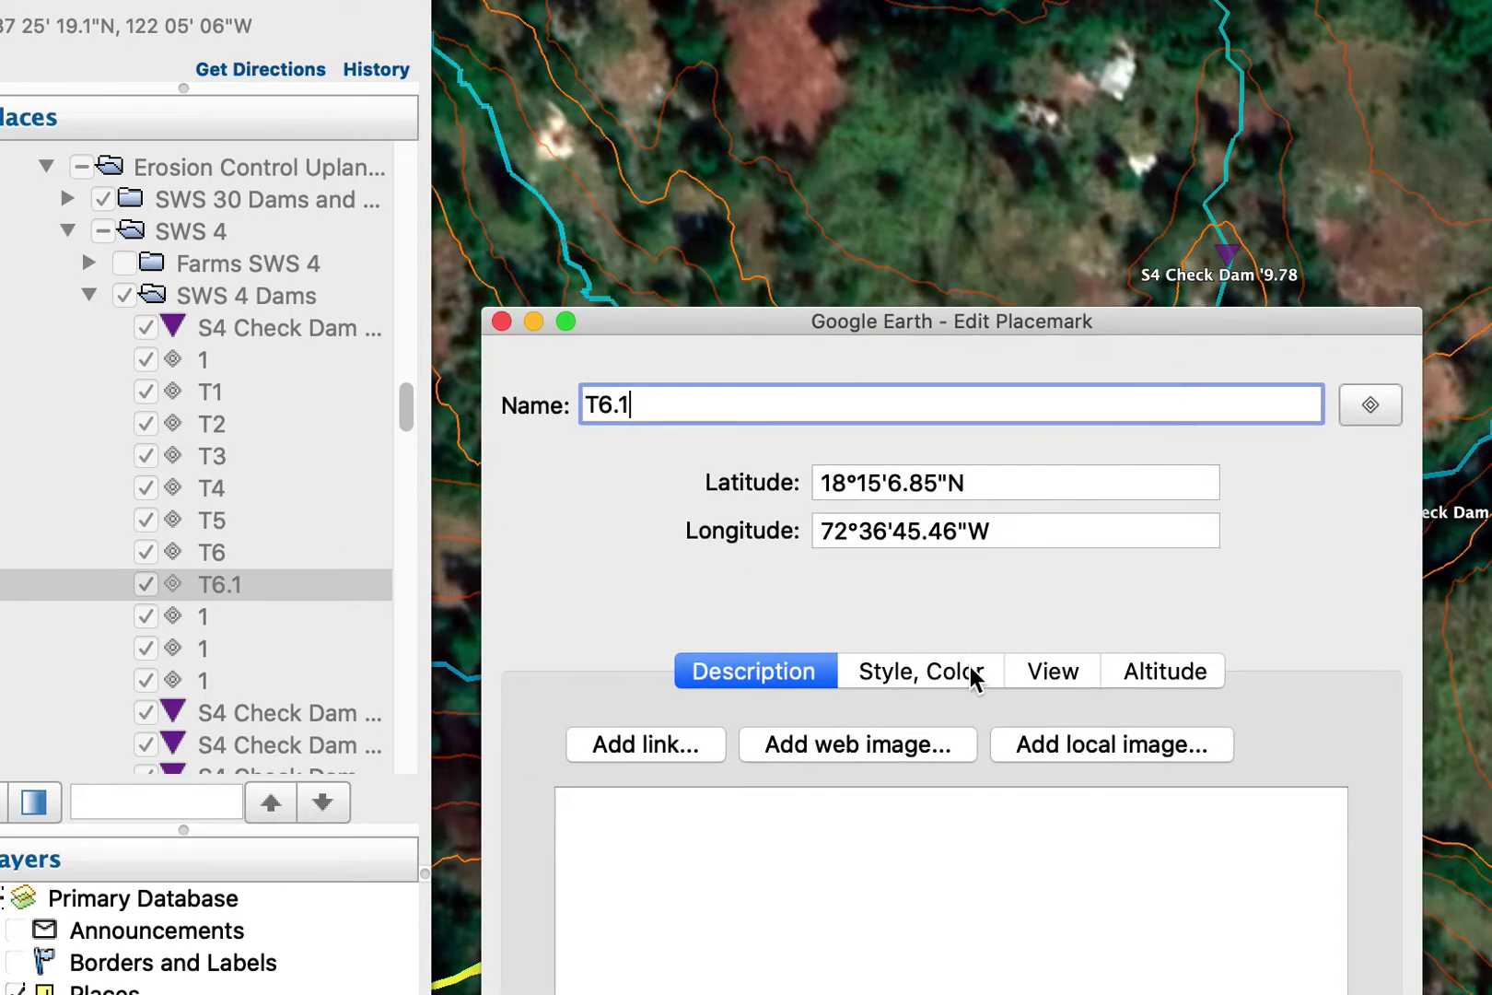
{"action": "left_click", "coordinate": [962, 679]}
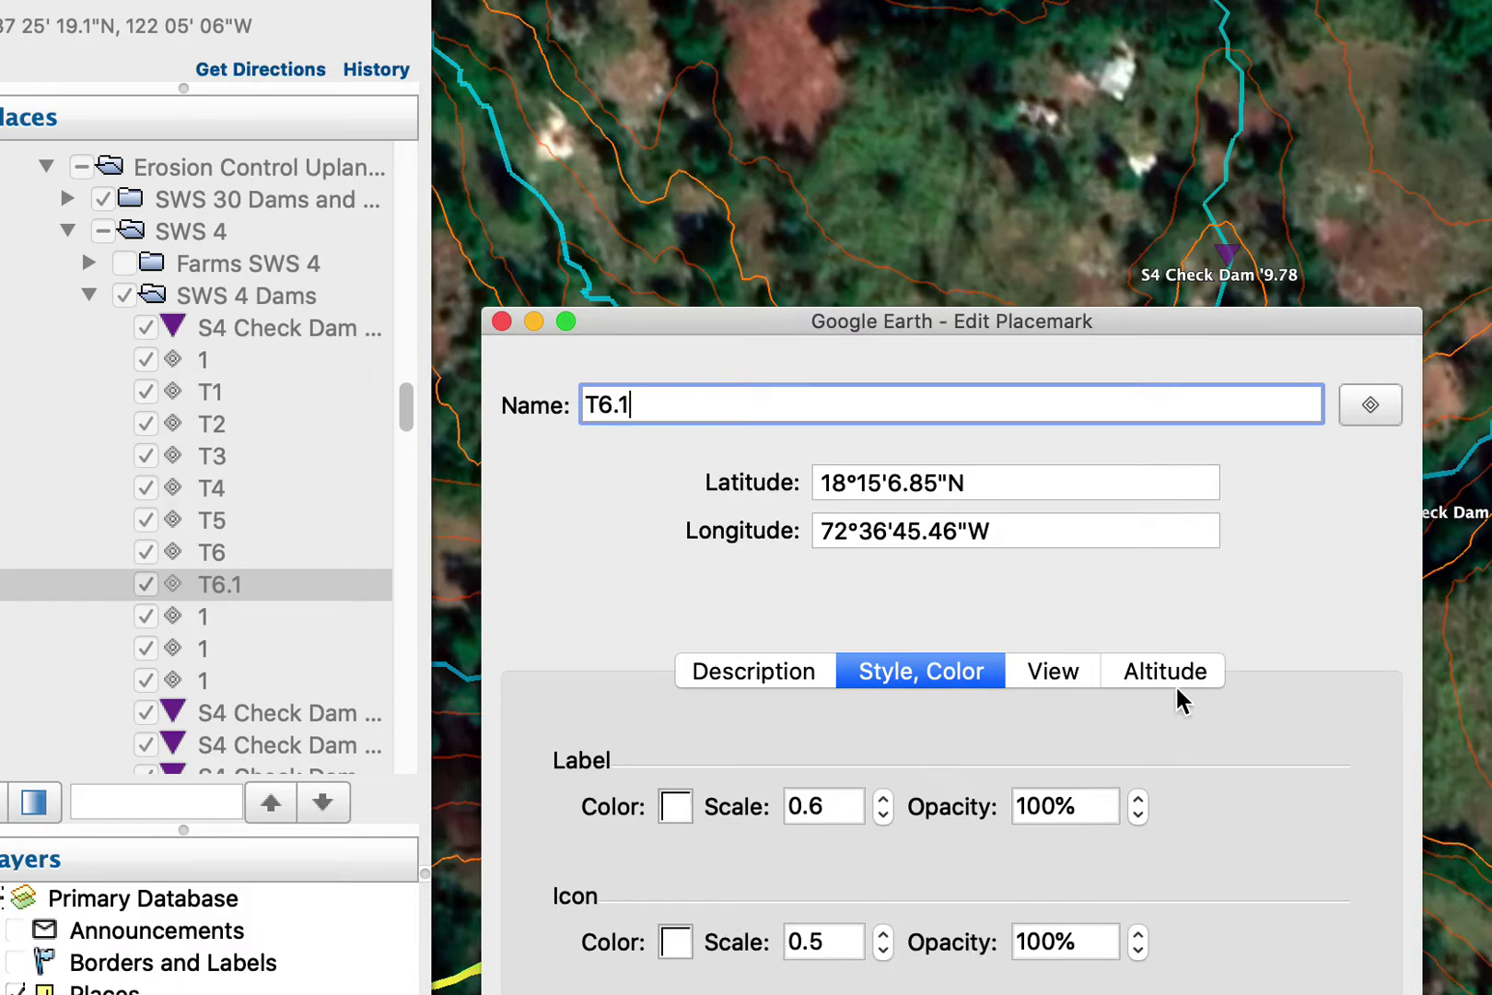
{"action": "left_click_drag", "start_coordinate": [1094, 320], "coordinate": [1125, 991]}
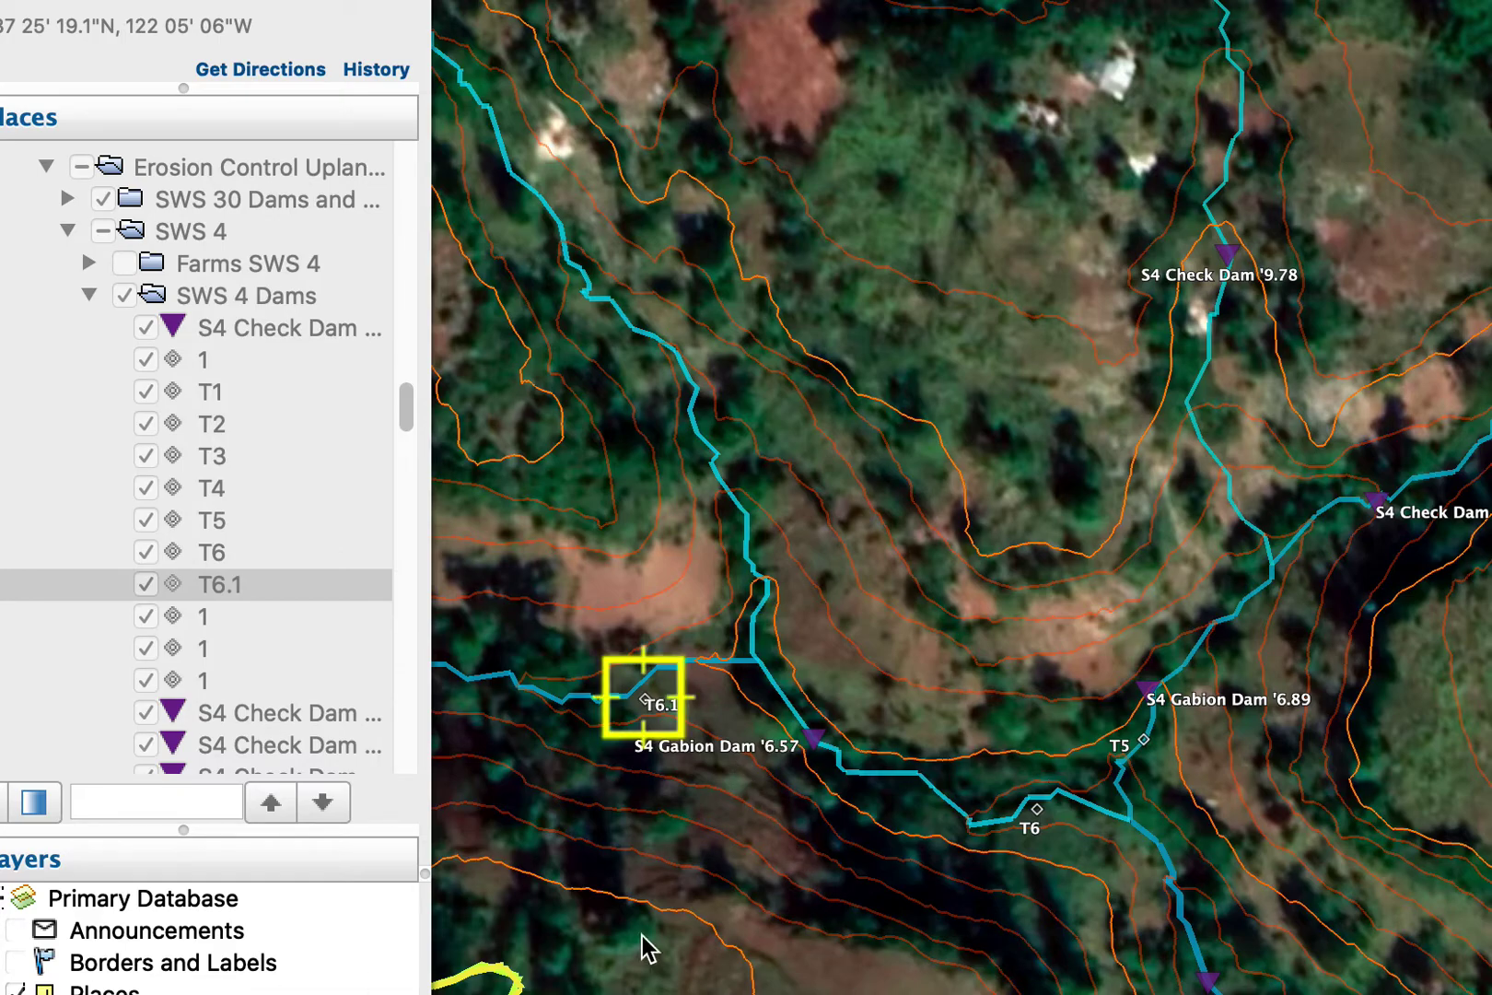
{"action": "left_click_drag", "start_coordinate": [1174, 992], "coordinate": [1167, 340]}
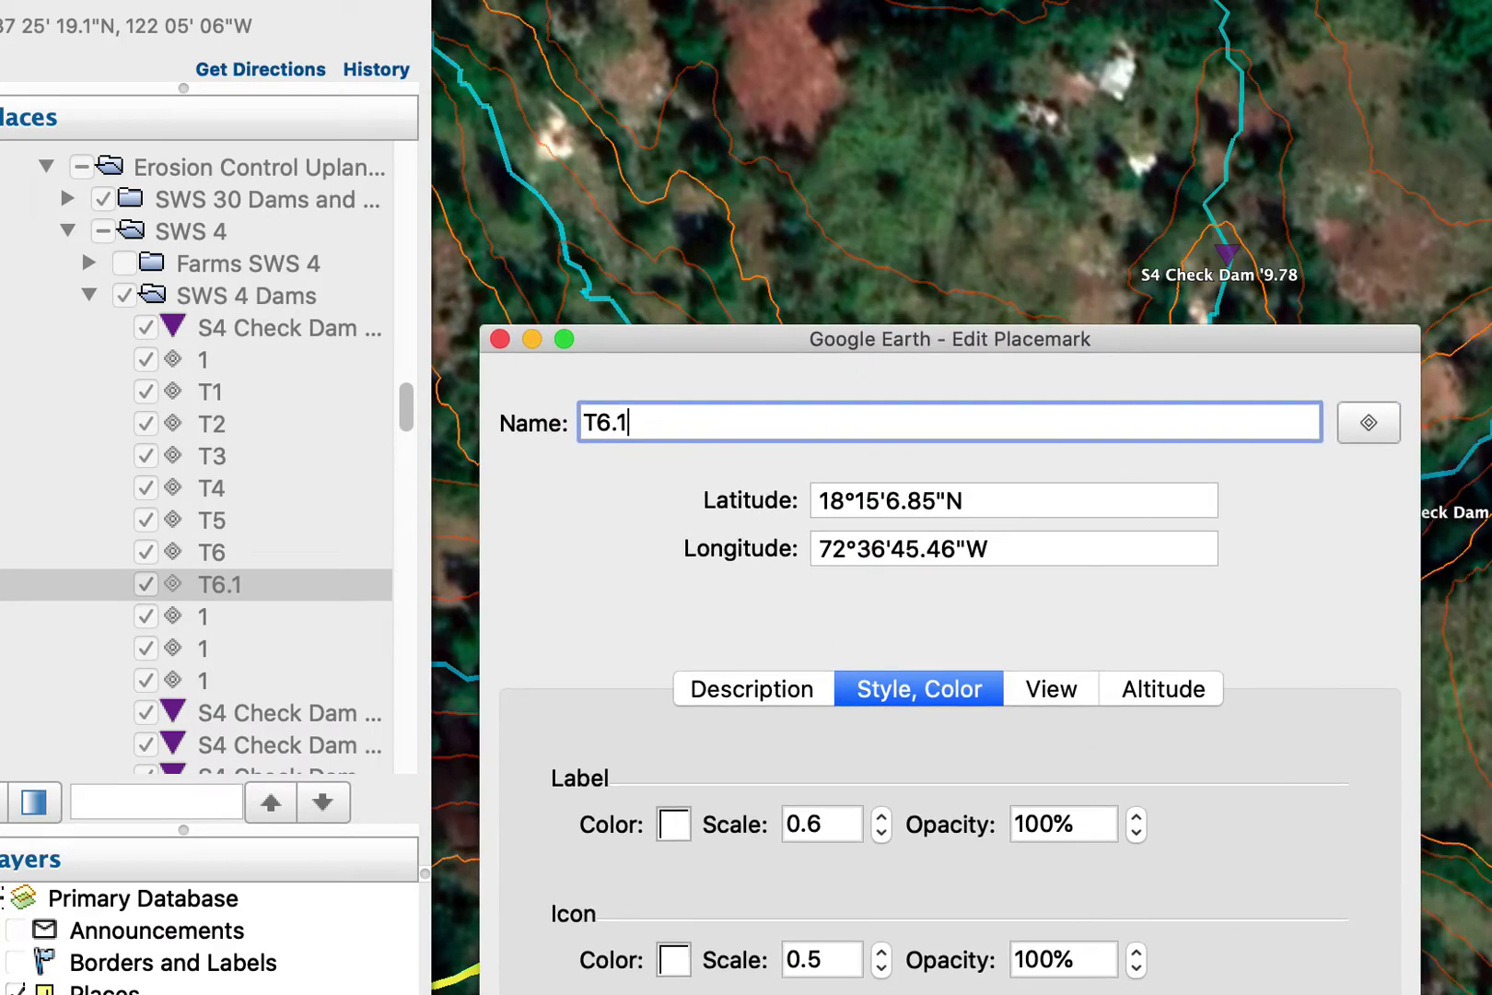
{"action": "key", "text": "Return"}
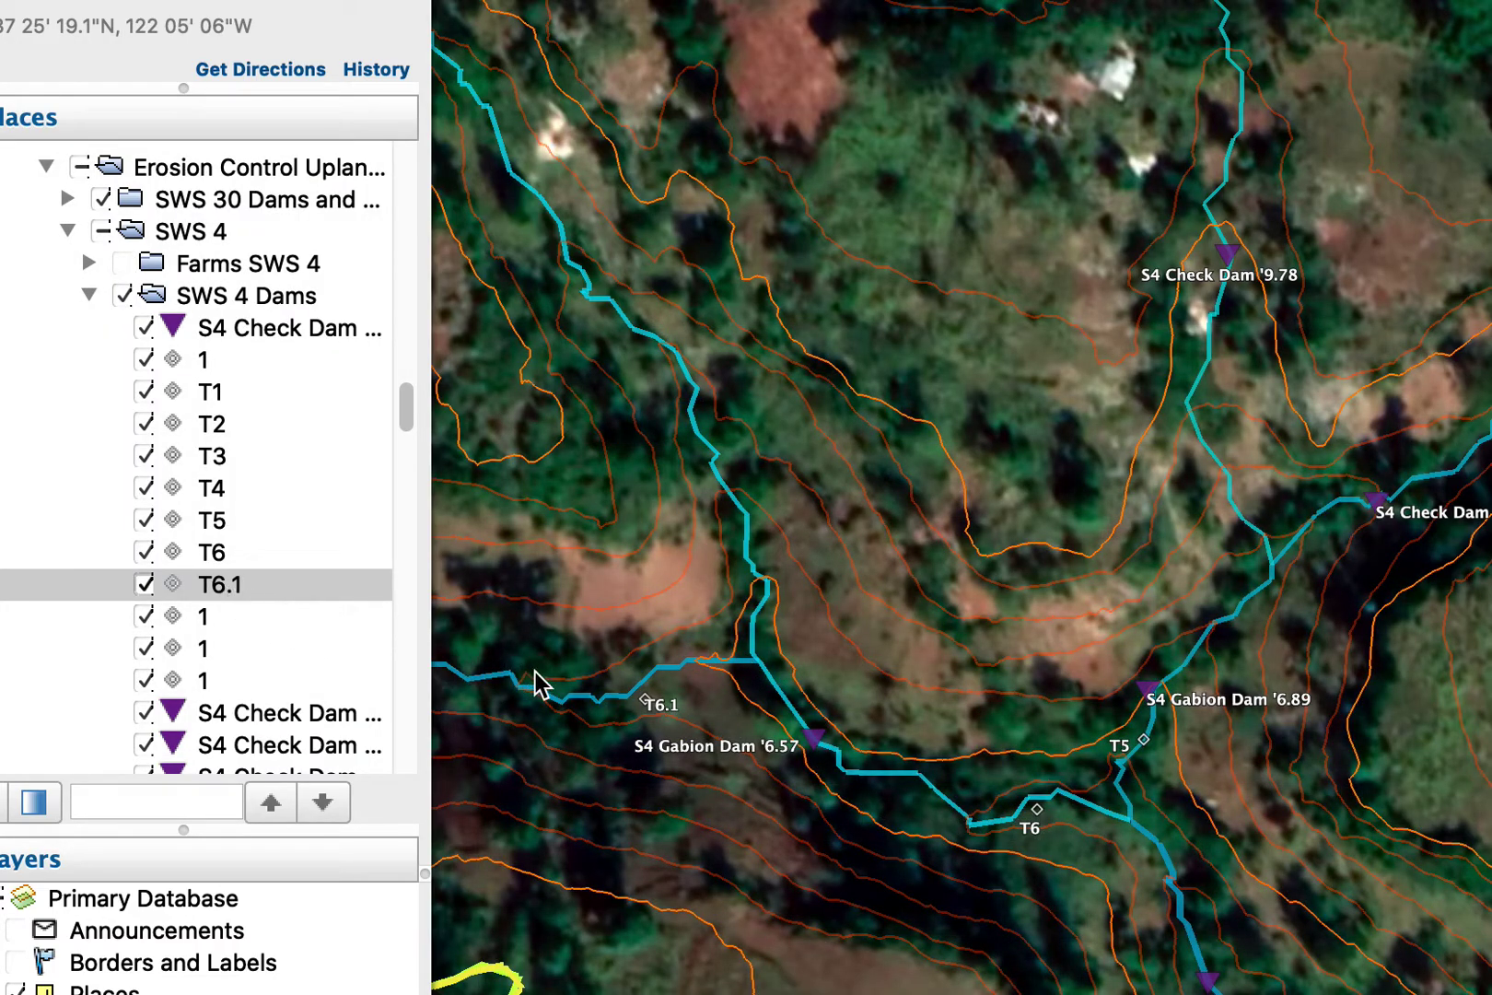
Paste a copy of placemark T6.1 and rename it T6.2.
{"action": "left_click", "coordinate": [291, 584]}
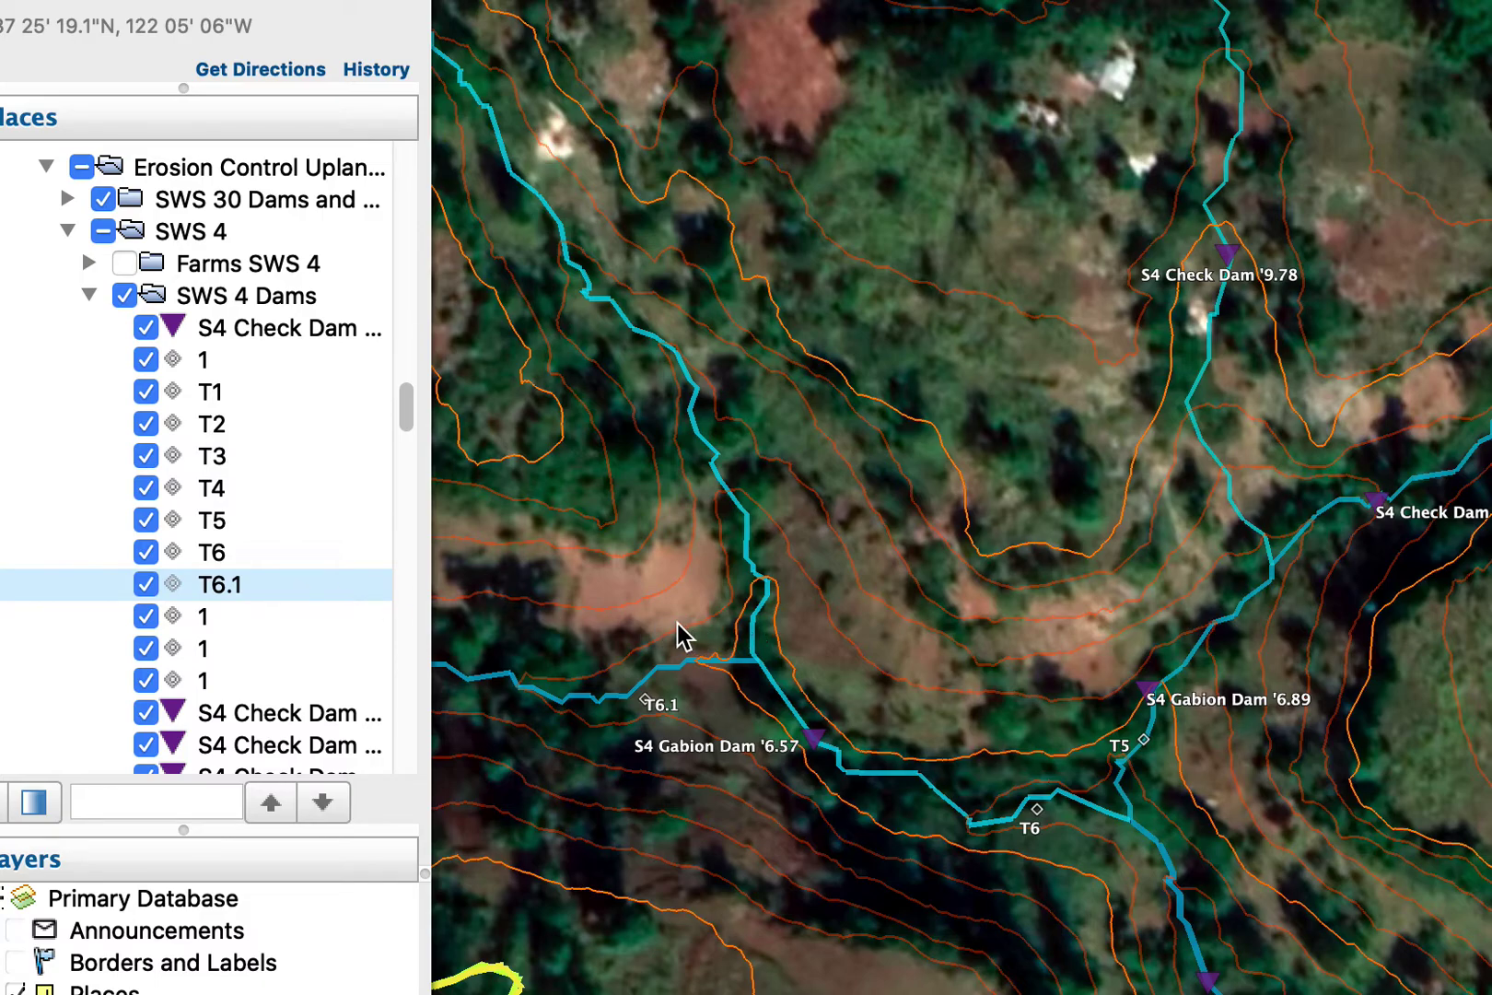
{"action": "key", "text": "super+v"}
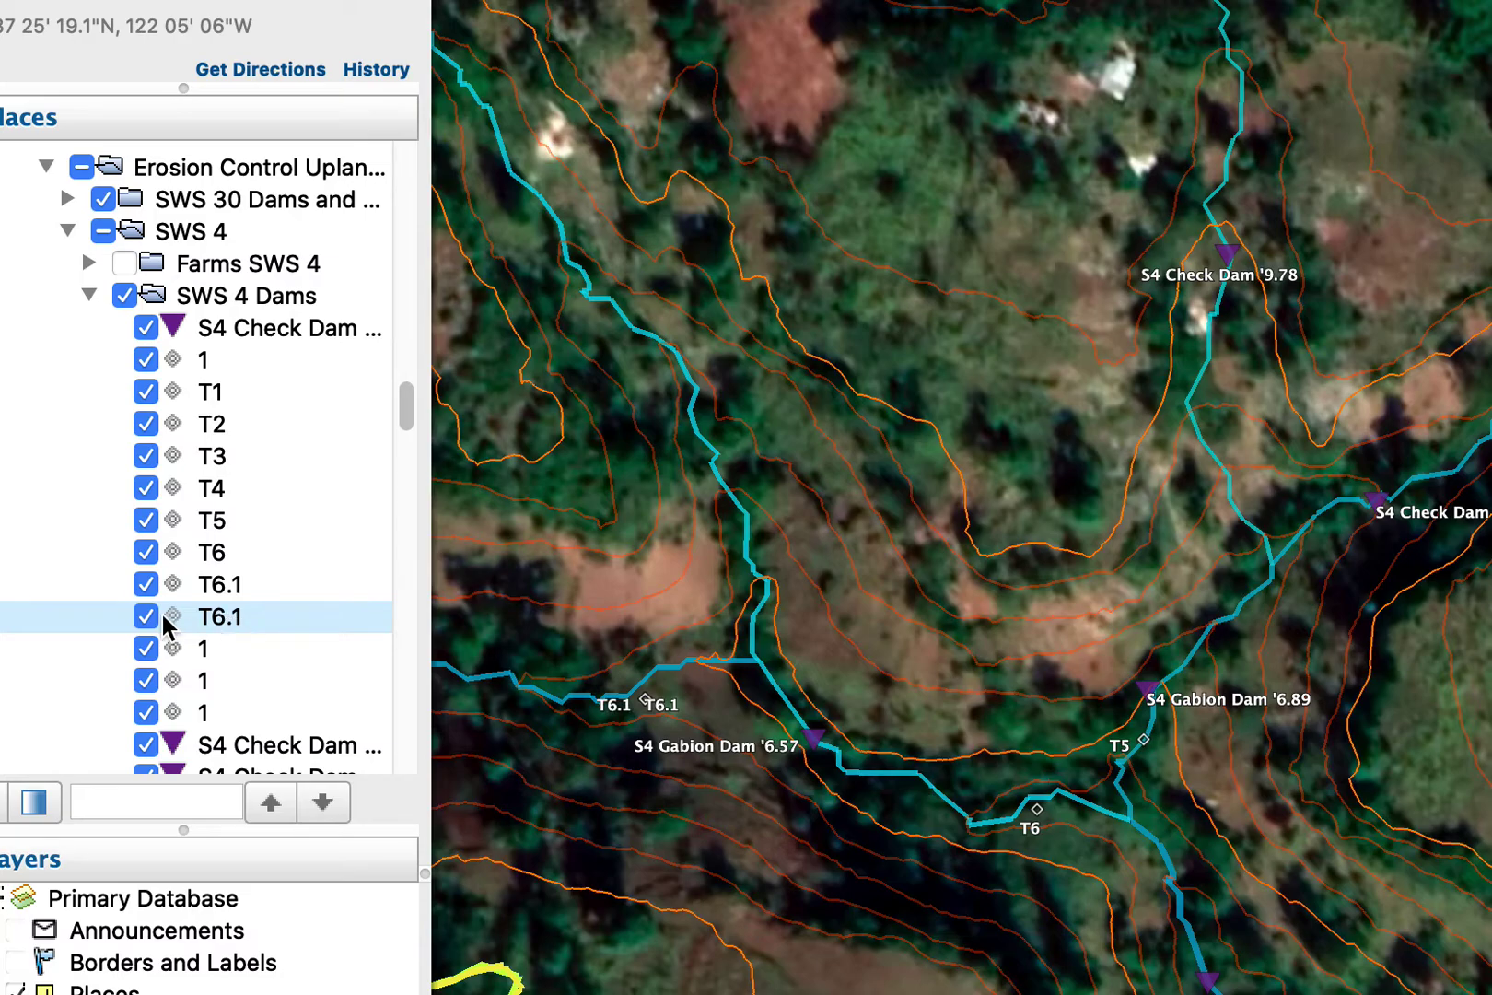
{"action": "key", "text": "super+i"}
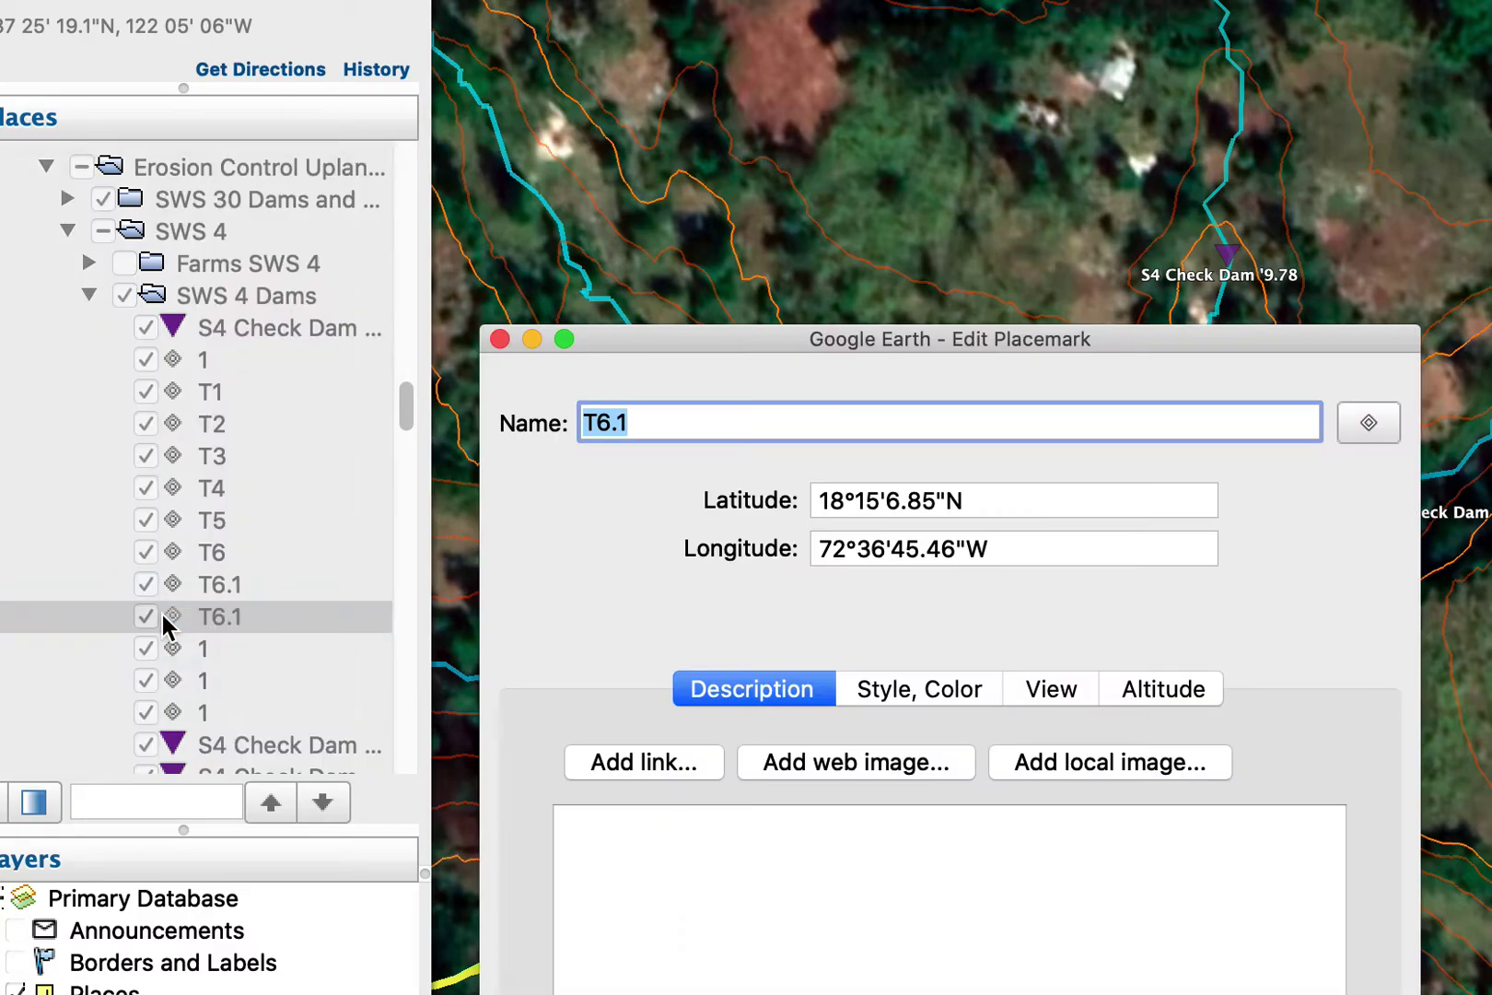
{"action": "type", "text": "T6.2"}
Move placemark T6.2 beside the northern tributary above Gabion Dam '6.57 and save it.
{"action": "left_click_drag", "start_coordinate": [775, 343], "coordinate": [828, 994]}
{"action": "left_click_drag", "start_coordinate": [663, 706], "coordinate": [832, 624]}
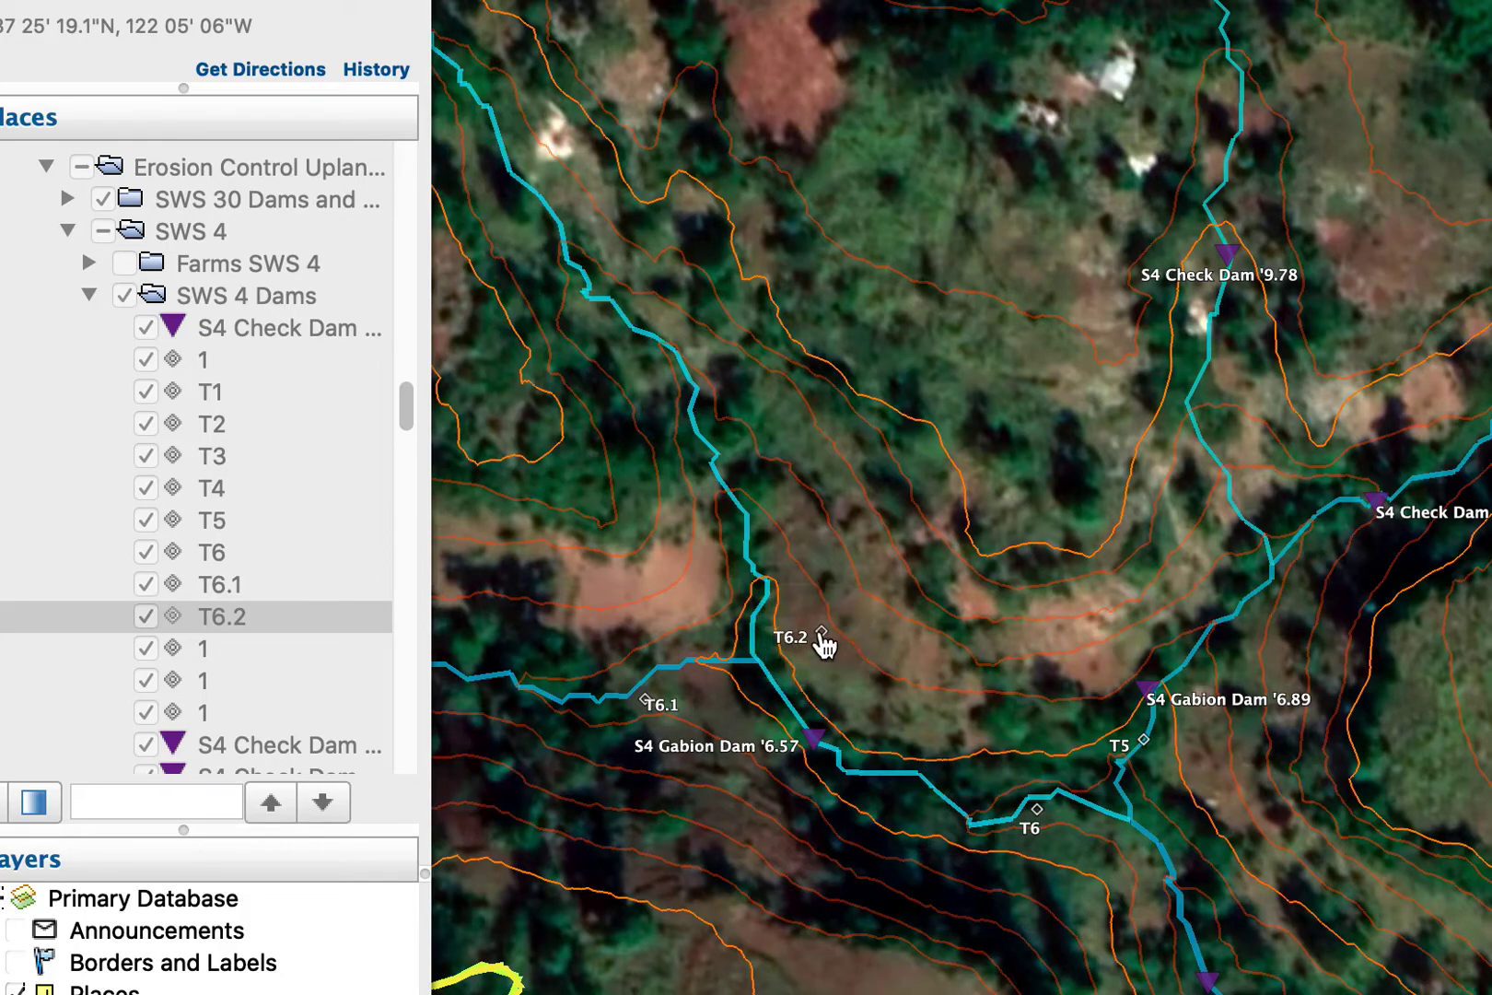
{"action": "left_click_drag", "start_coordinate": [824, 634], "coordinate": [819, 543]}
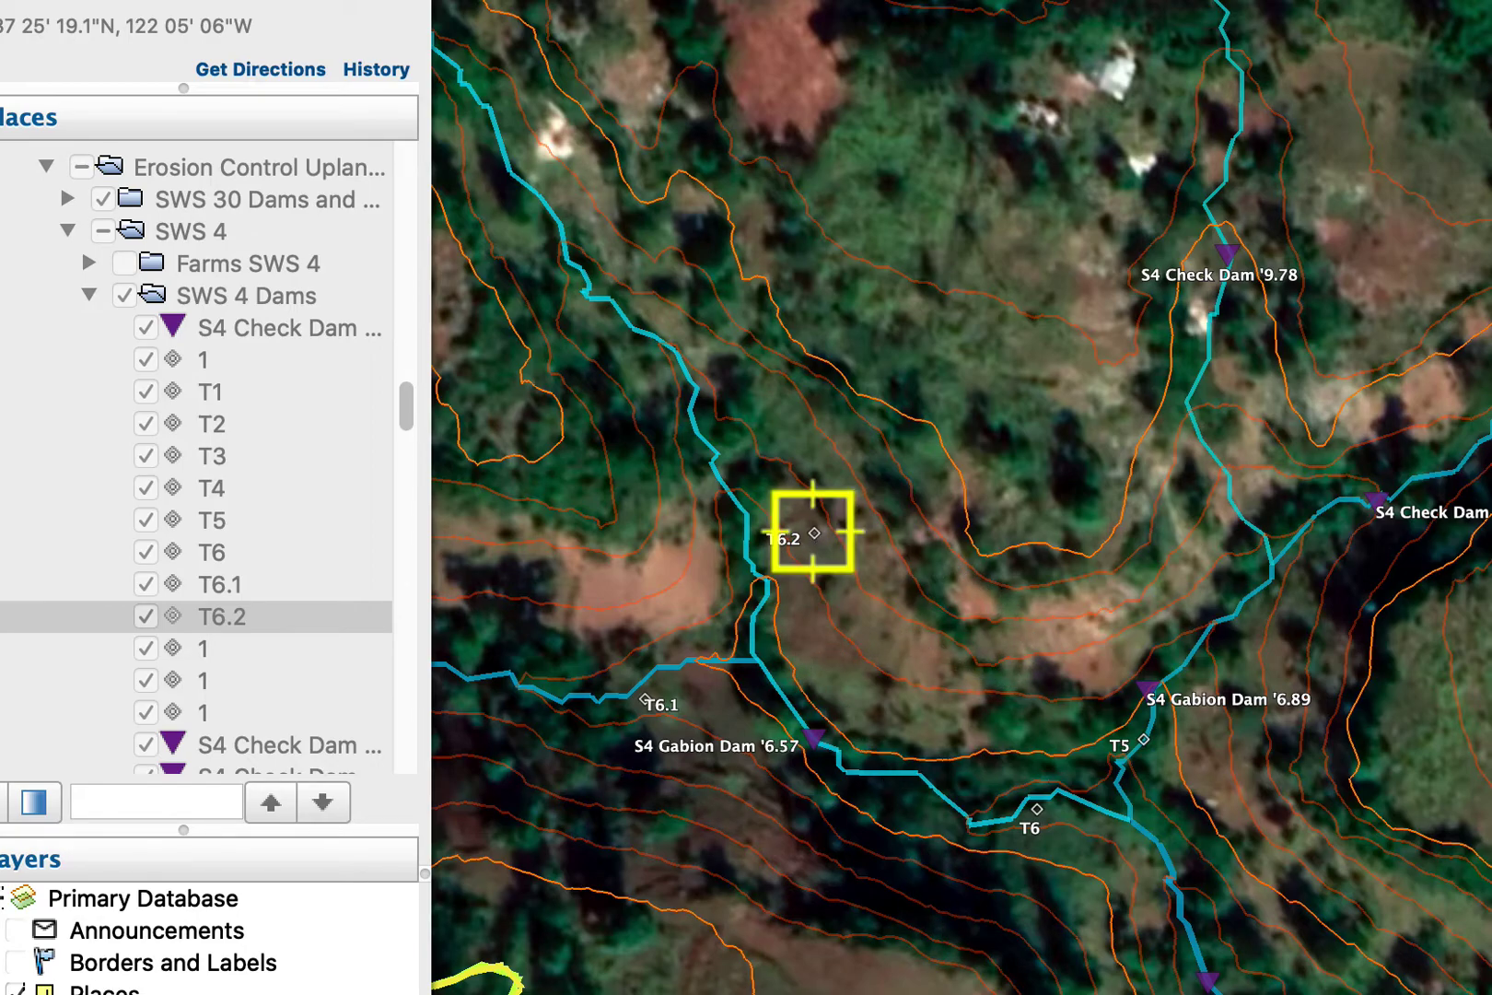
{"action": "left_click_drag", "start_coordinate": [1282, 992], "coordinate": [1460, 244]}
{"action": "key", "text": "Return"}
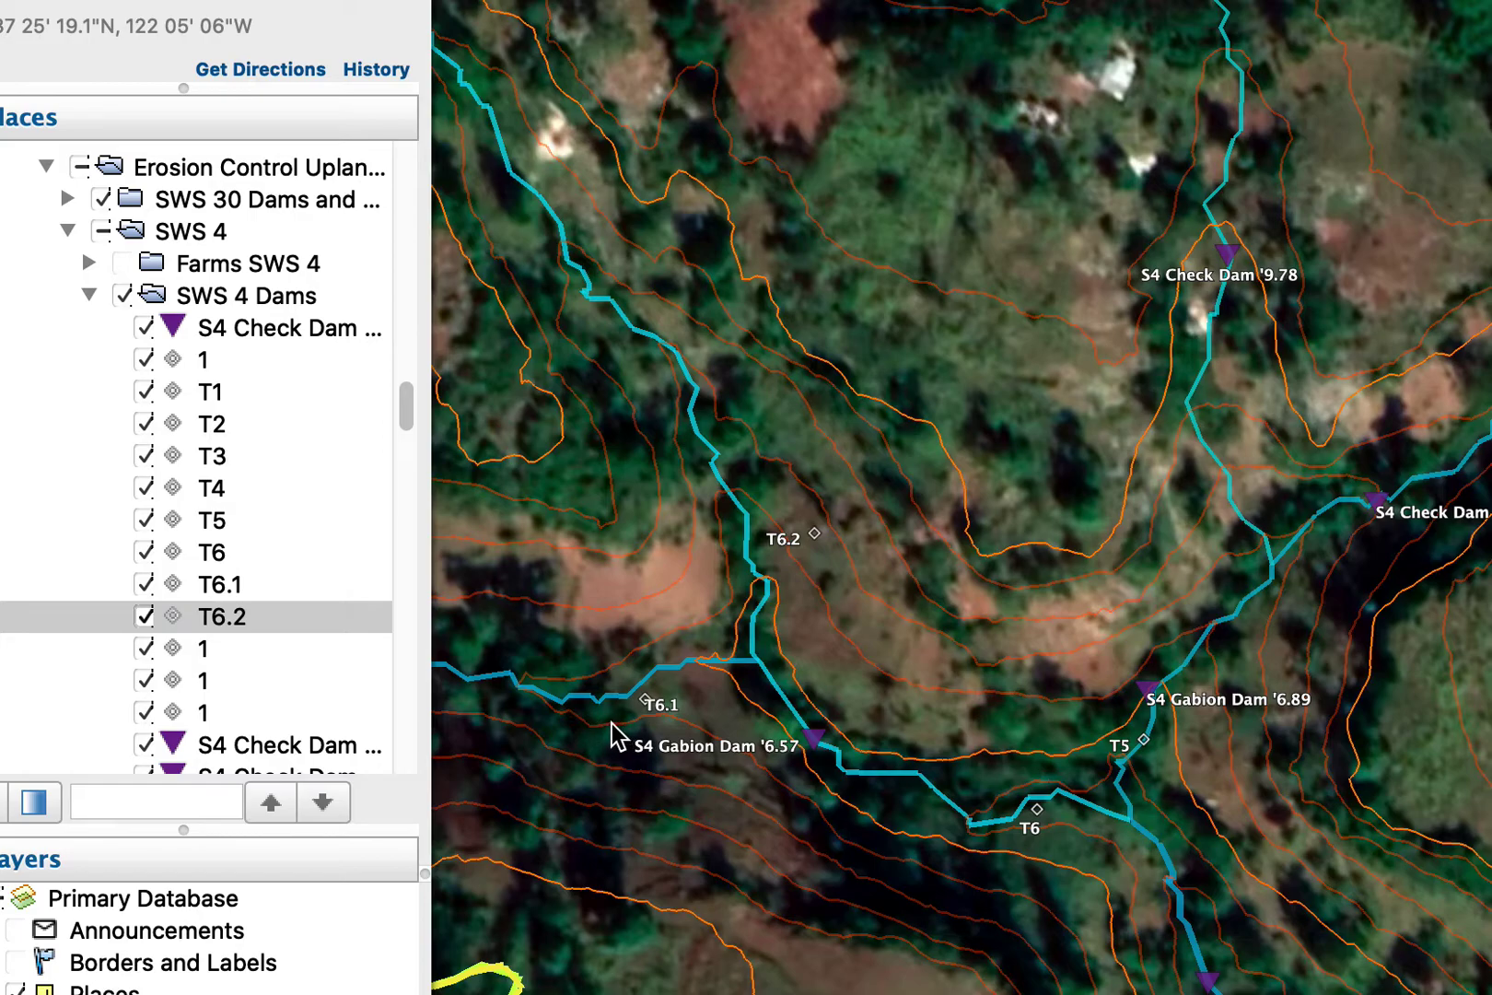
Duplicate the S4 Gabion Dam '6.57 placemark in the SWS 4 Dams folder.
{"action": "left_click", "coordinate": [816, 737]}
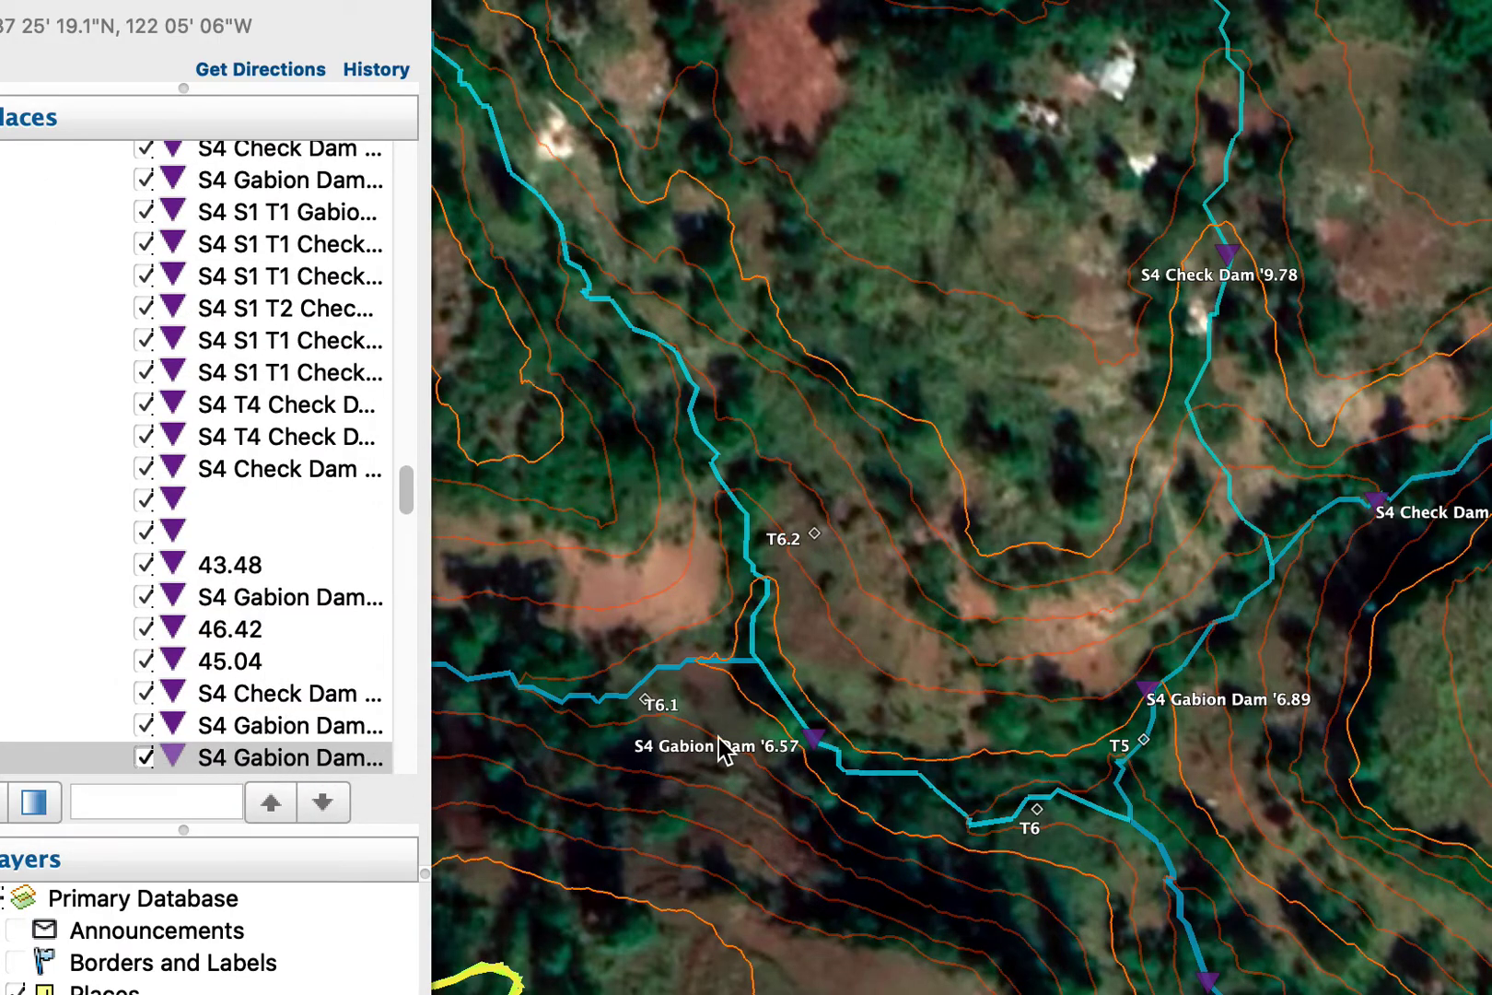
{"action": "left_click", "coordinate": [1149, 692]}
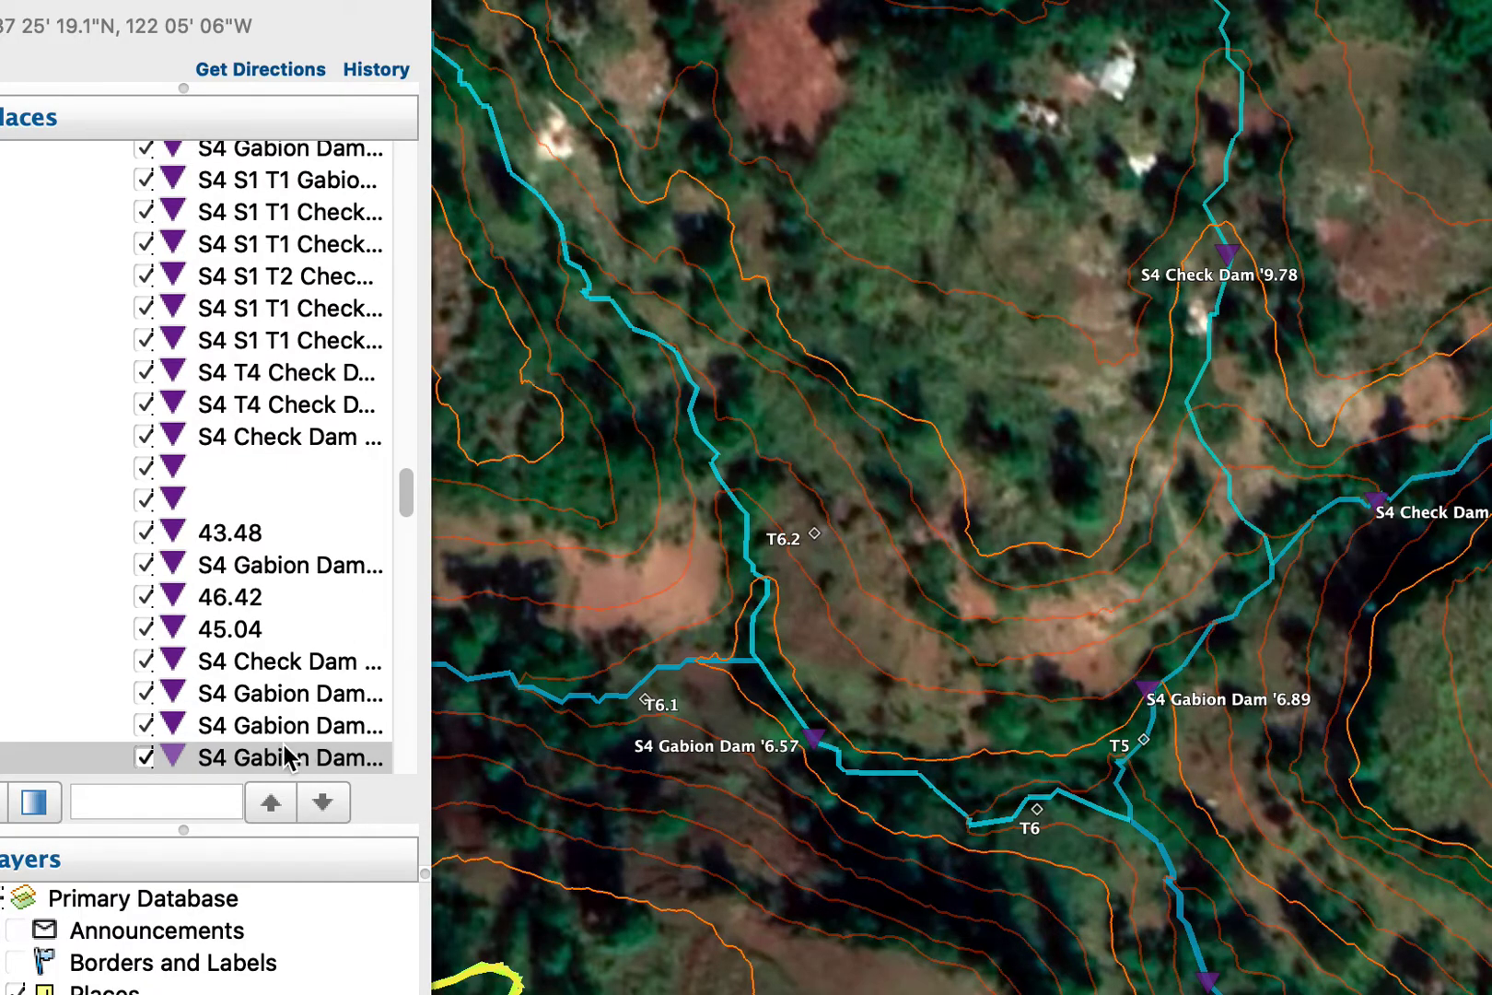
{"action": "left_click", "coordinate": [811, 740]}
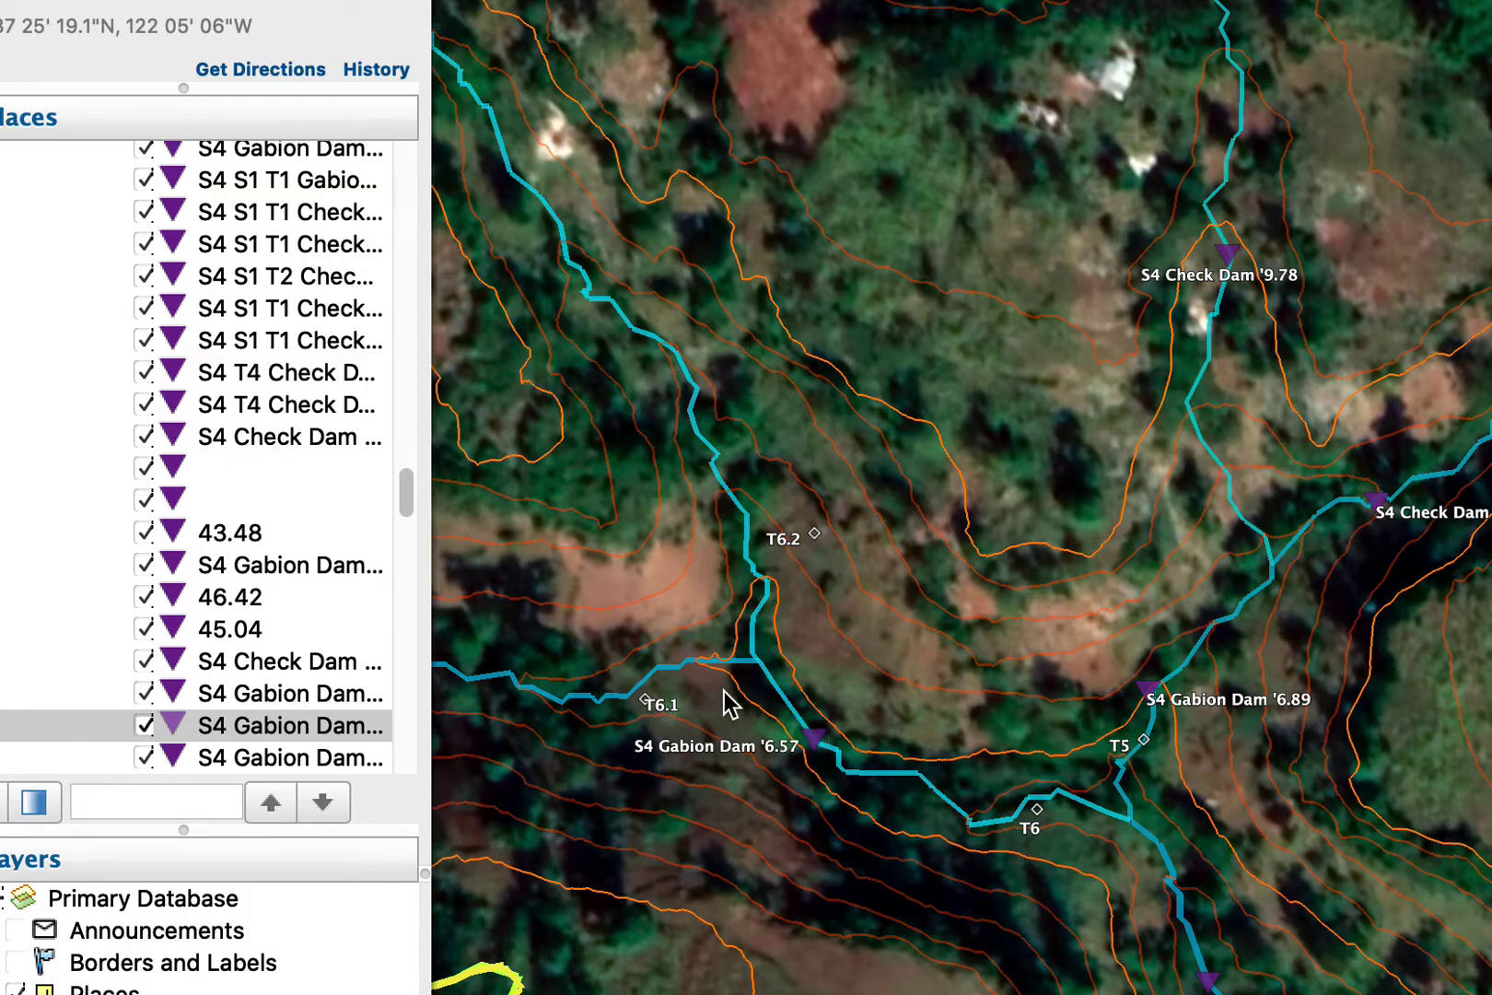
{"action": "left_click_drag", "start_coordinate": [928, 604], "coordinate": [1450, 716]}
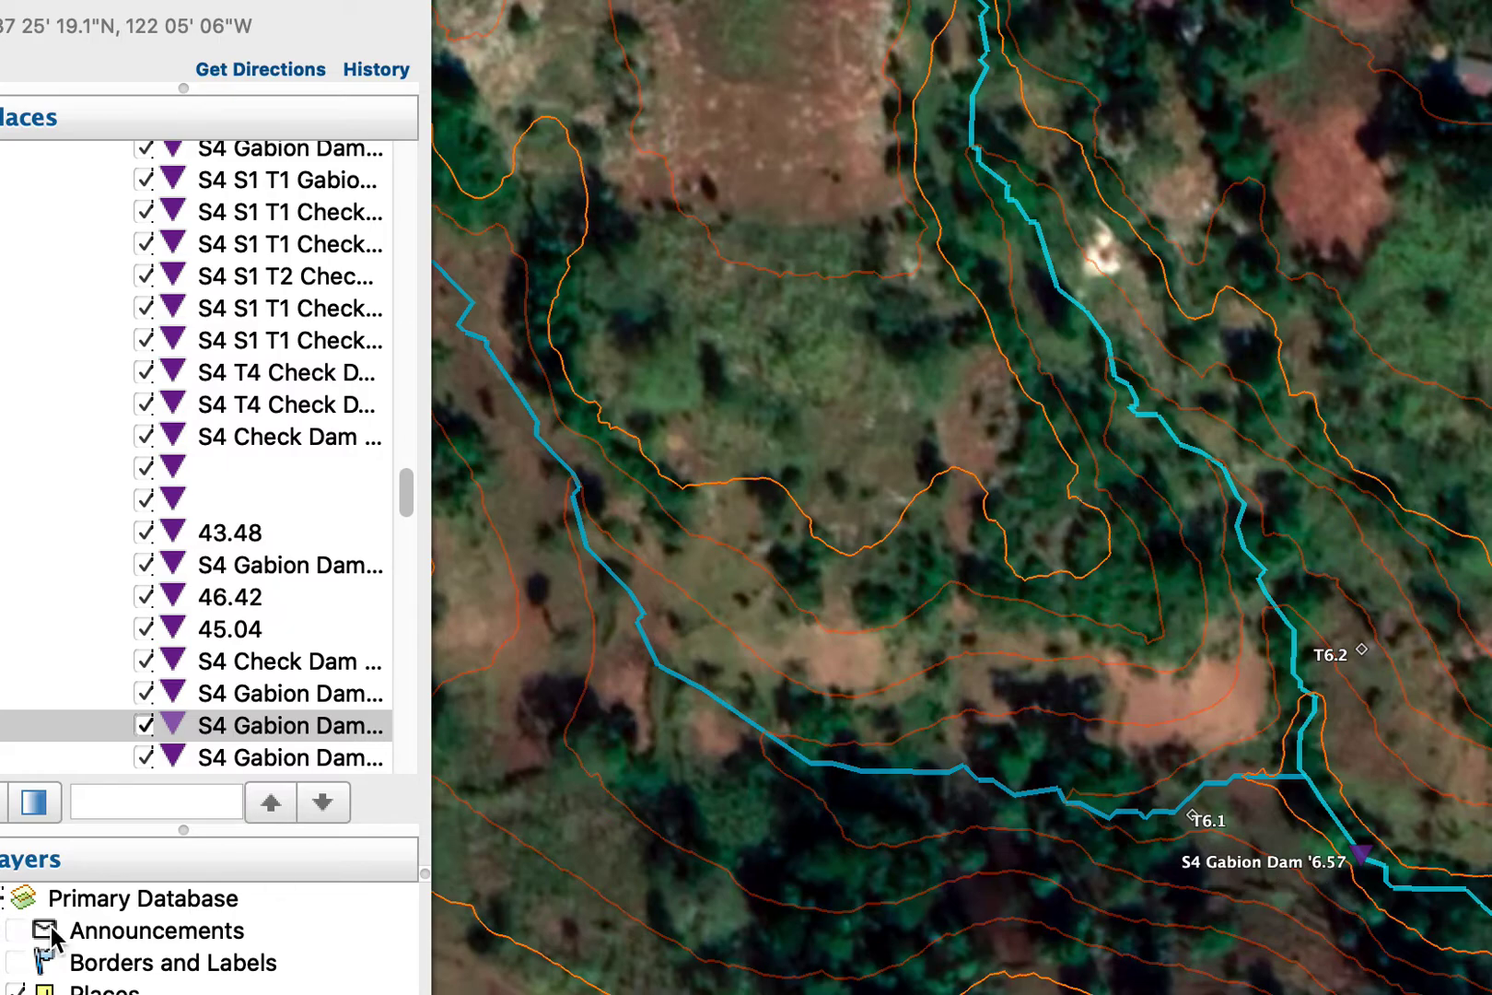
{"action": "key", "text": "Down"}
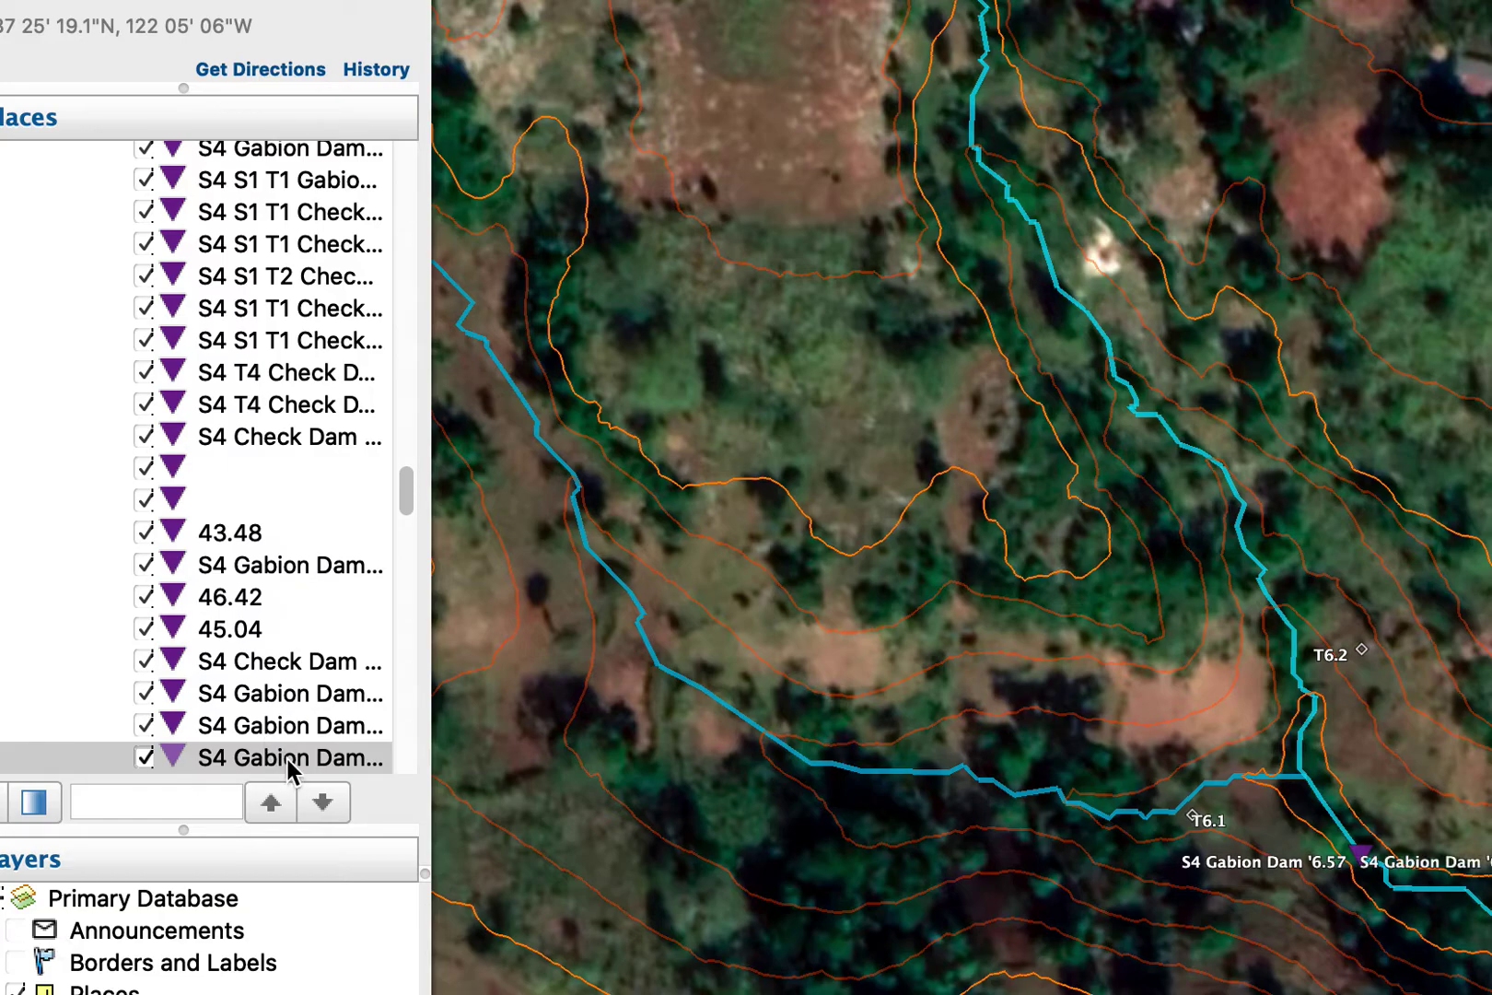
{"action": "left_click", "coordinate": [288, 767]}
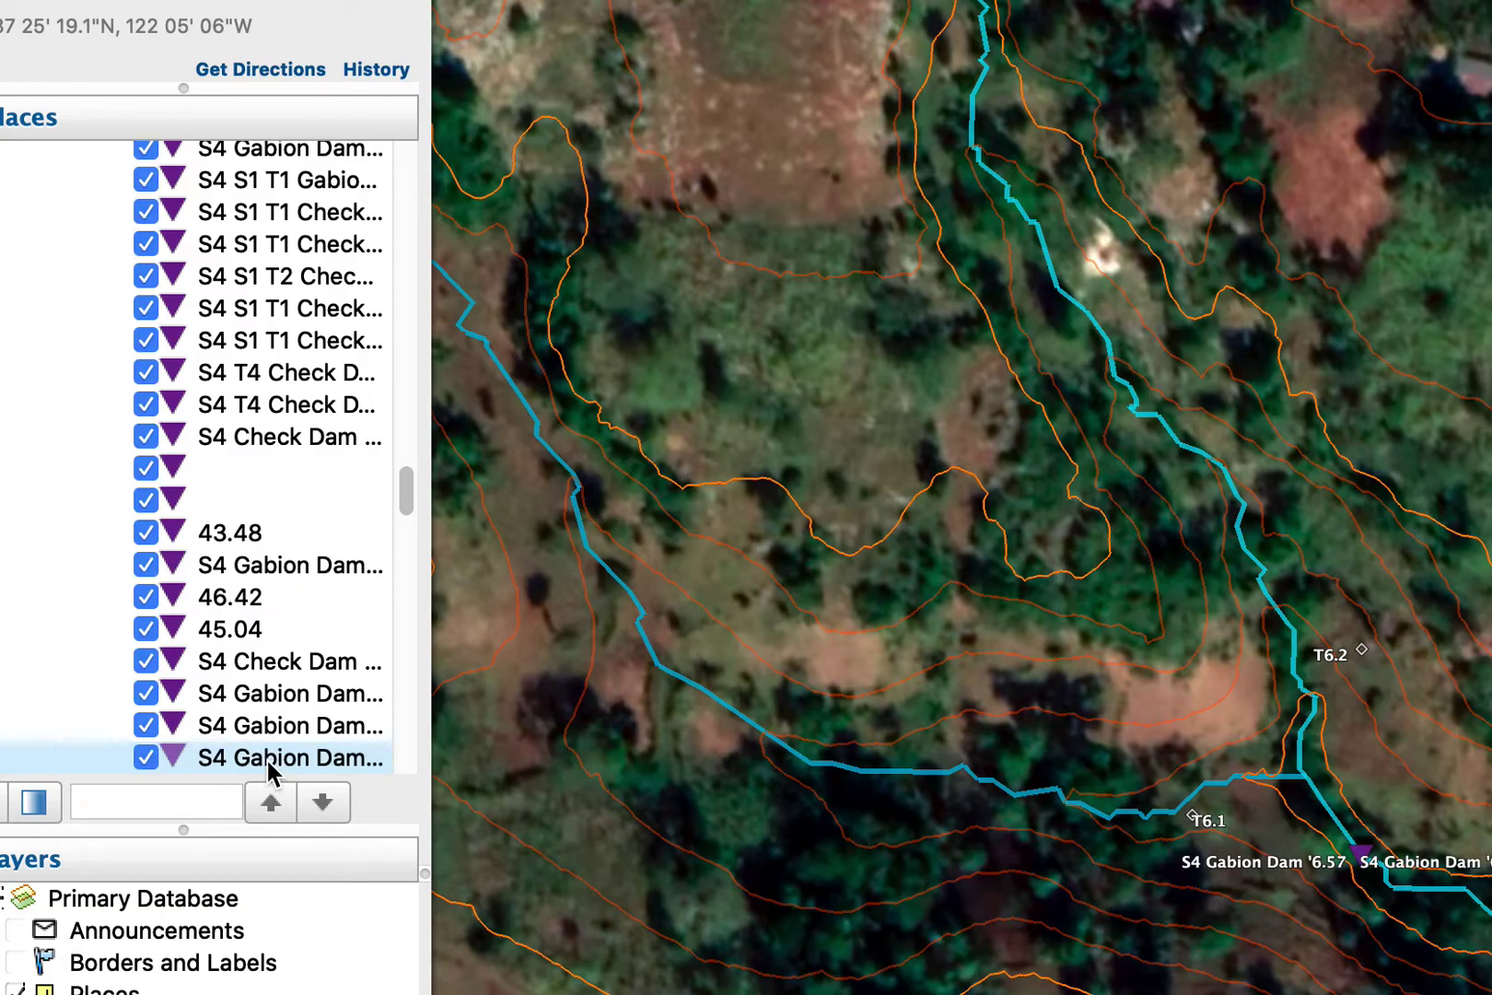
Move the duplicated gabion dam placemark upstream onto the western tributary, well beyond T6.1.
{"action": "key", "text": "super+i"}
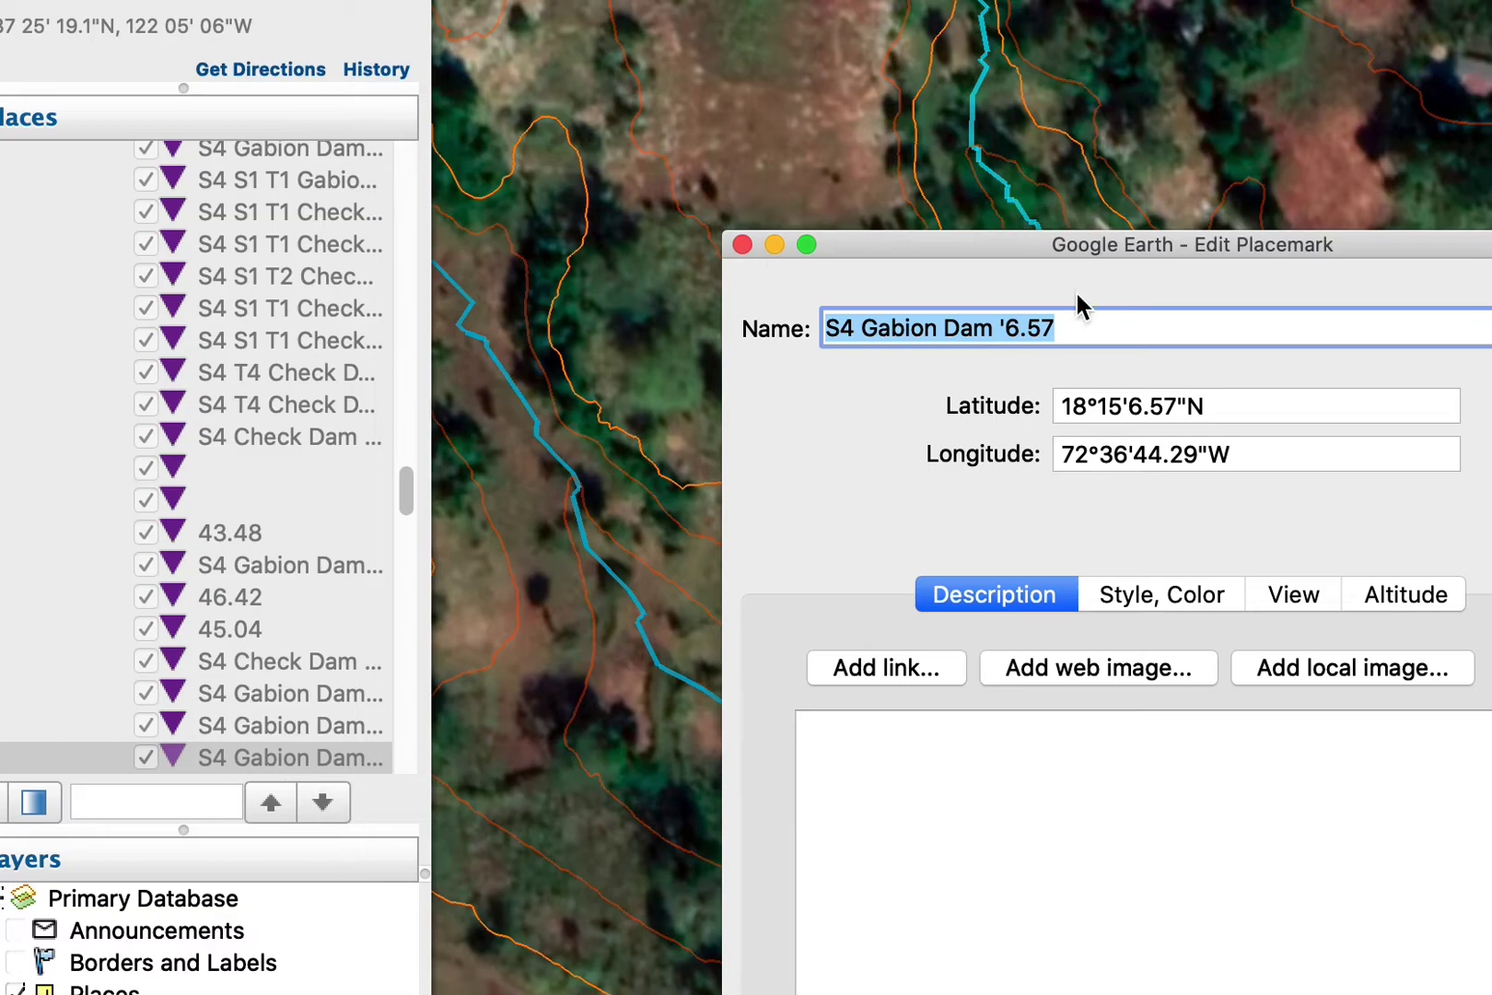
{"action": "left_click_drag", "start_coordinate": [1059, 243], "coordinate": [1491, 506]}
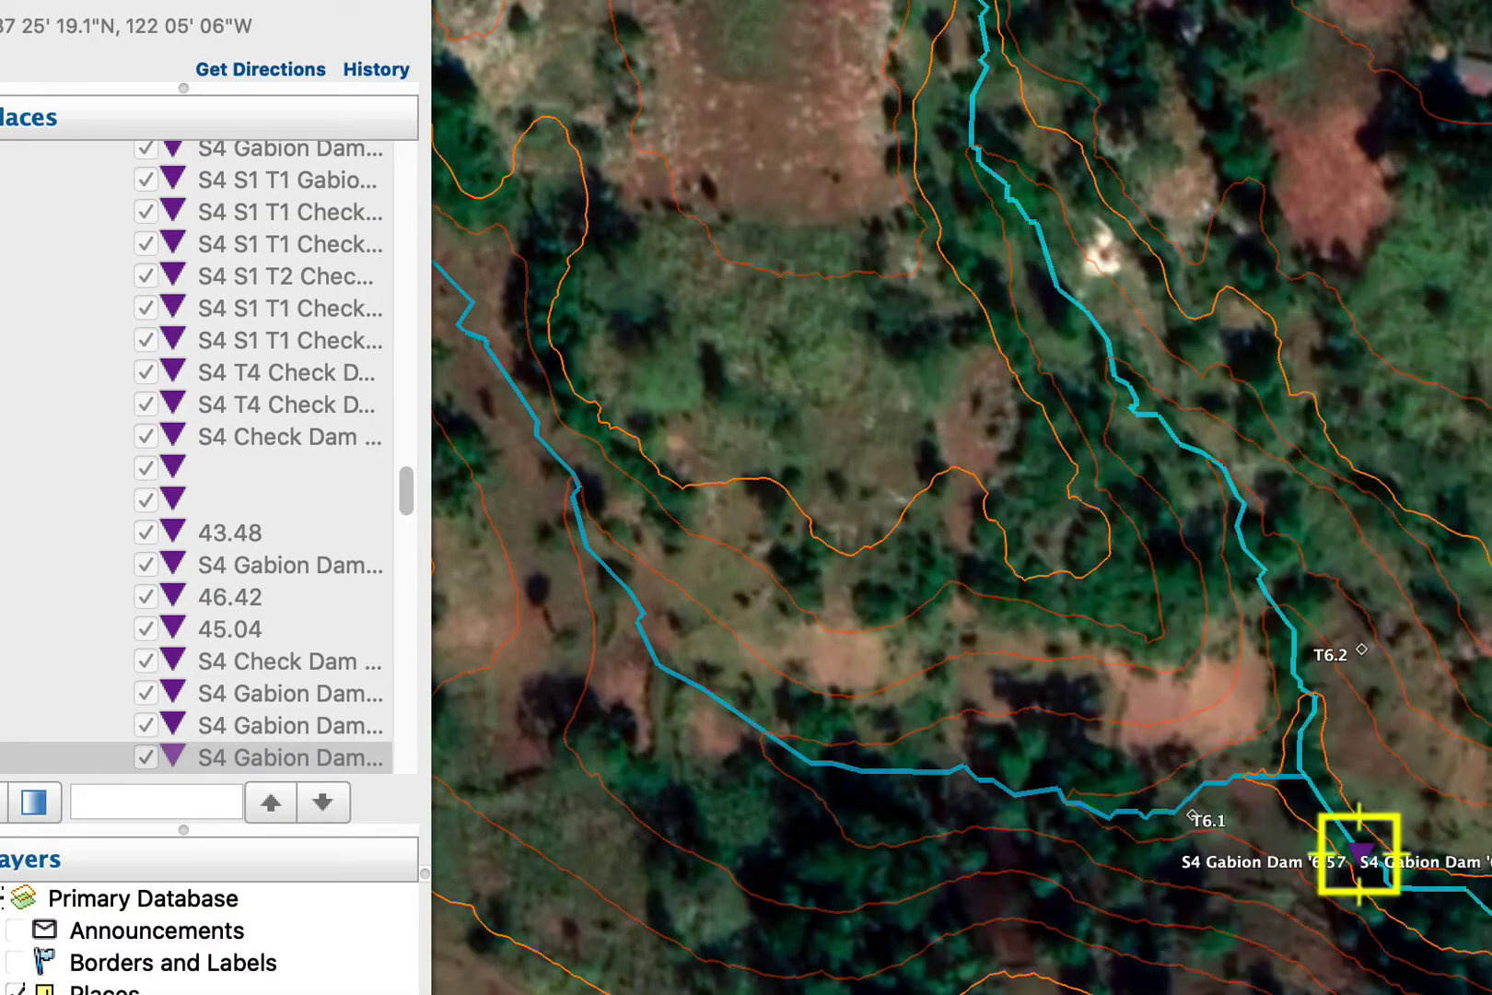
{"action": "left_click_drag", "start_coordinate": [1358, 858], "coordinate": [599, 564]}
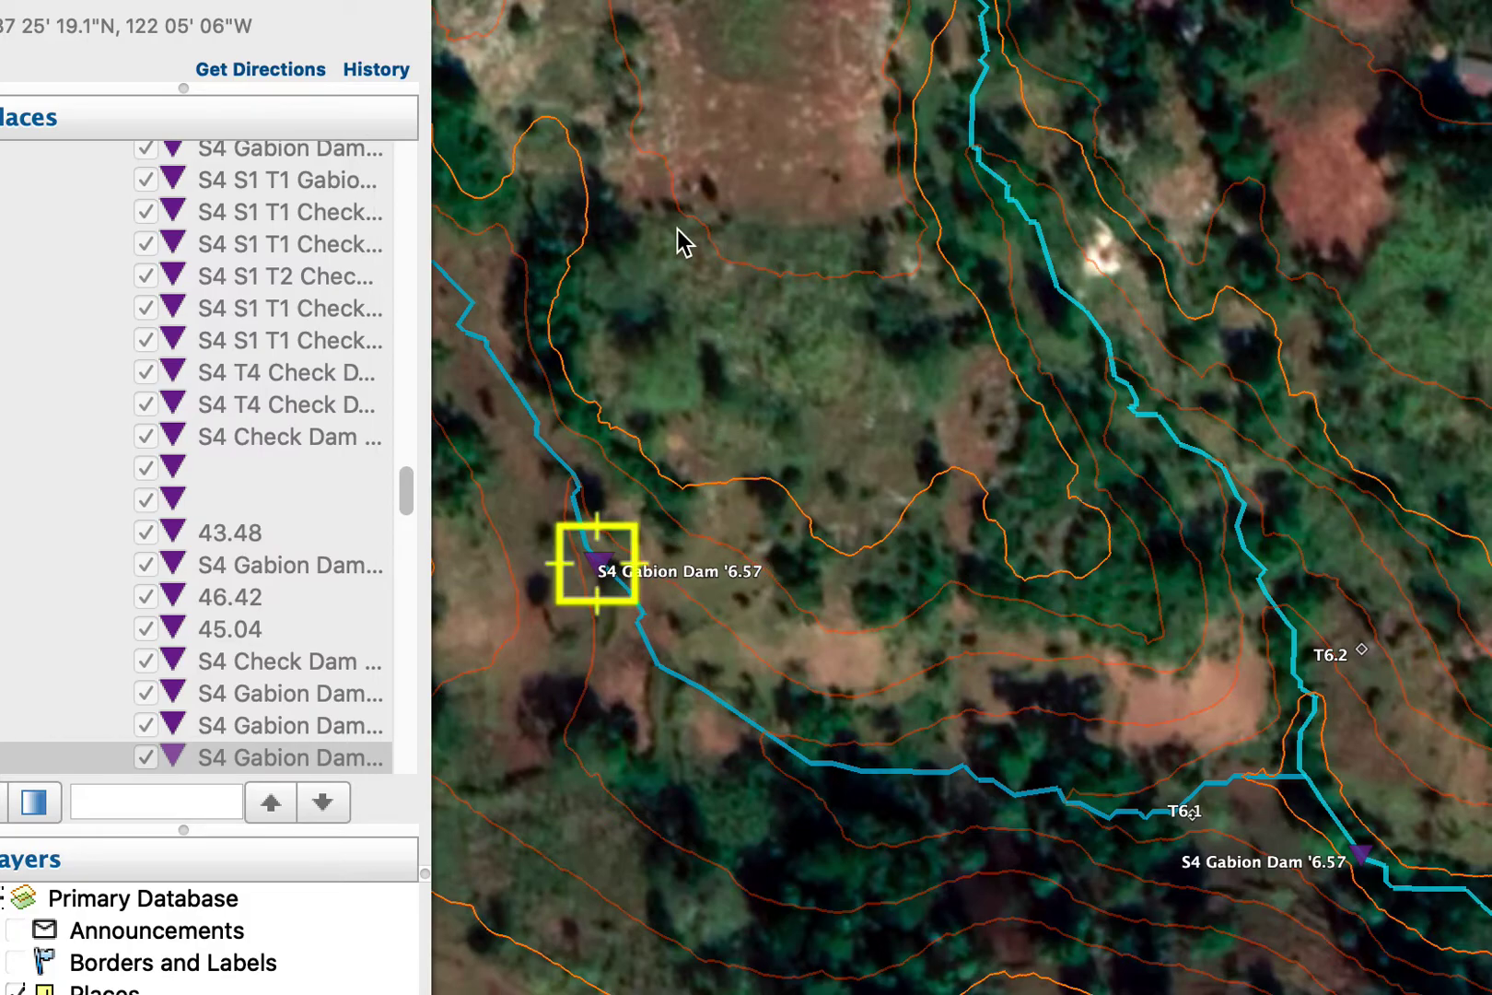
Reposition the duplicated gabion dam placemark downstream on the western tributary, at the bend west of T6.1.
{"action": "key", "text": "Left"}
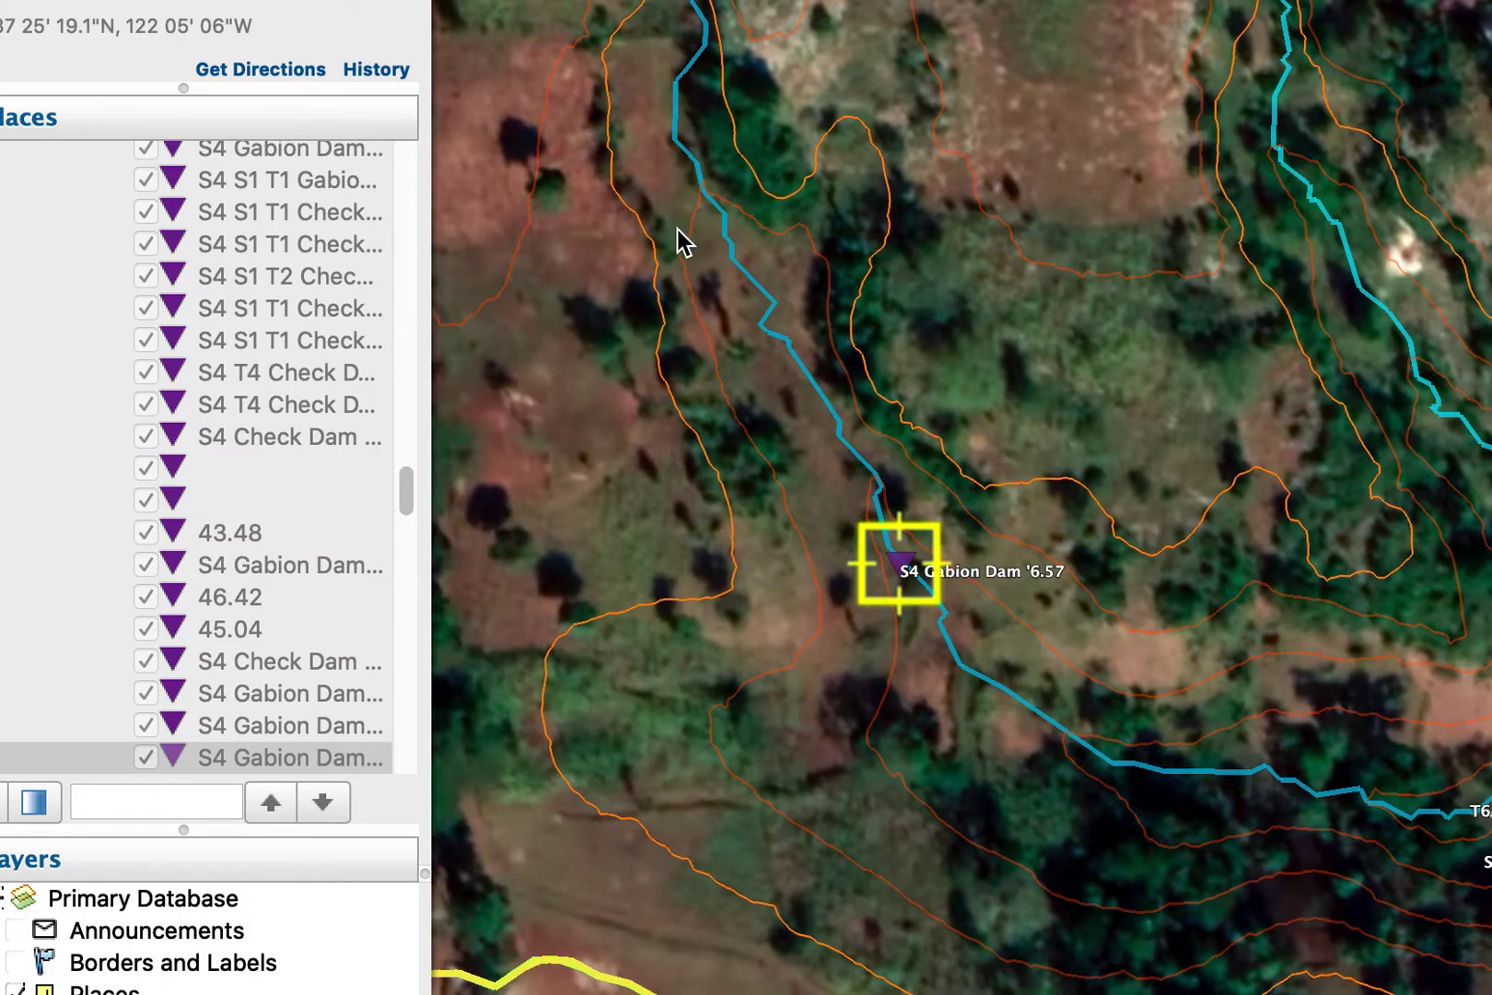
{"action": "key", "text": "Up"}
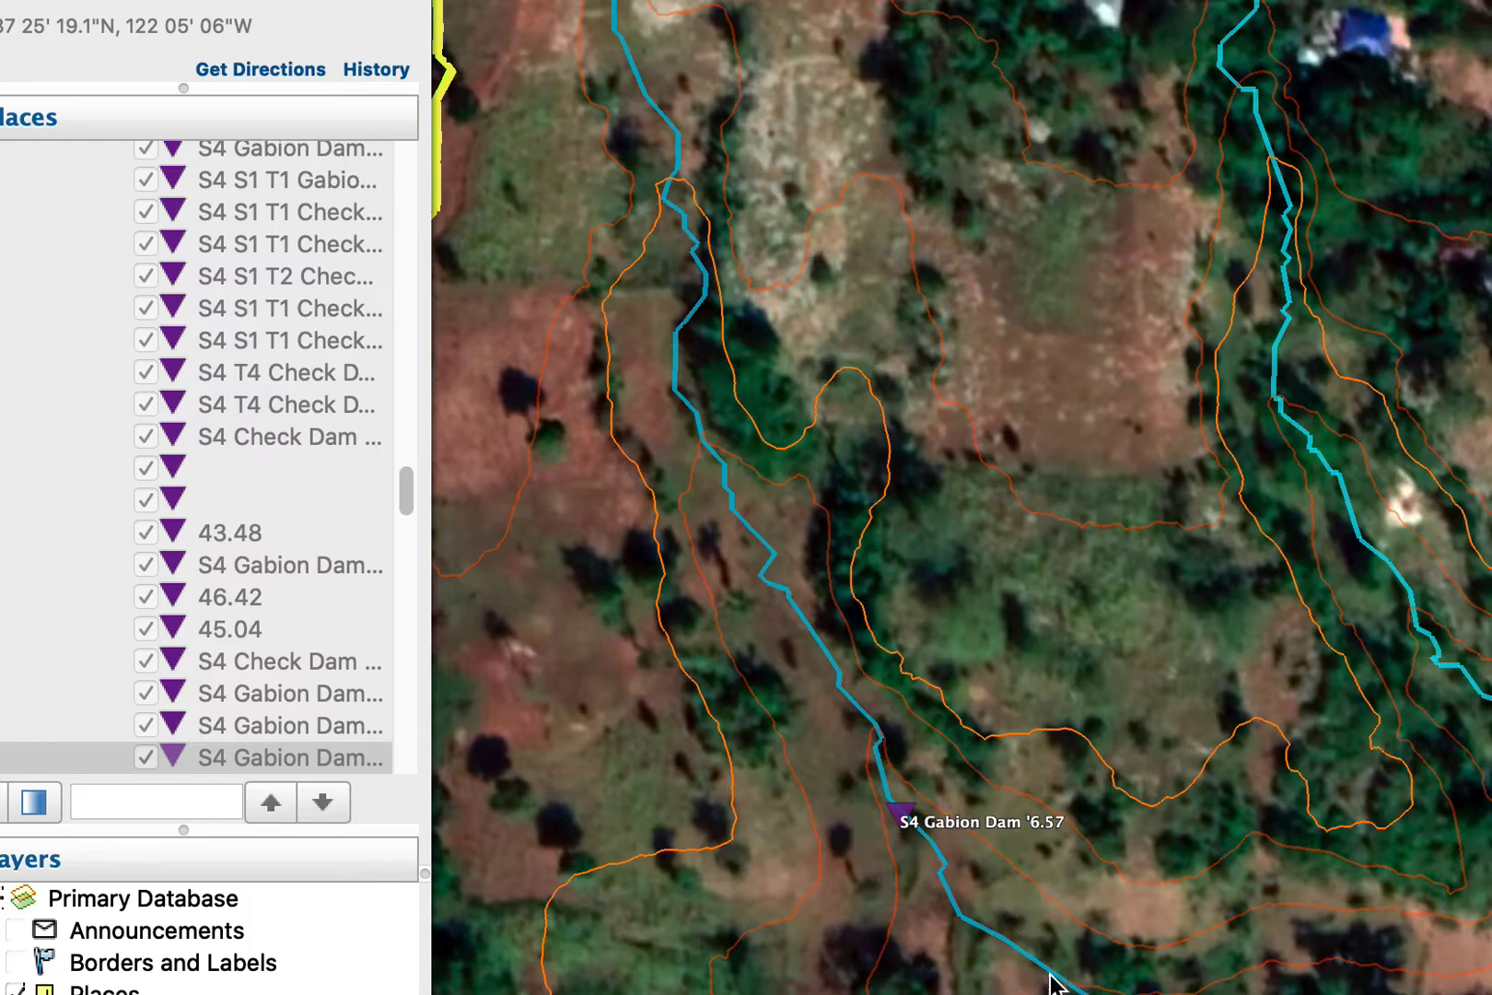
{"action": "left_click_drag", "start_coordinate": [906, 822], "coordinate": [1057, 742]}
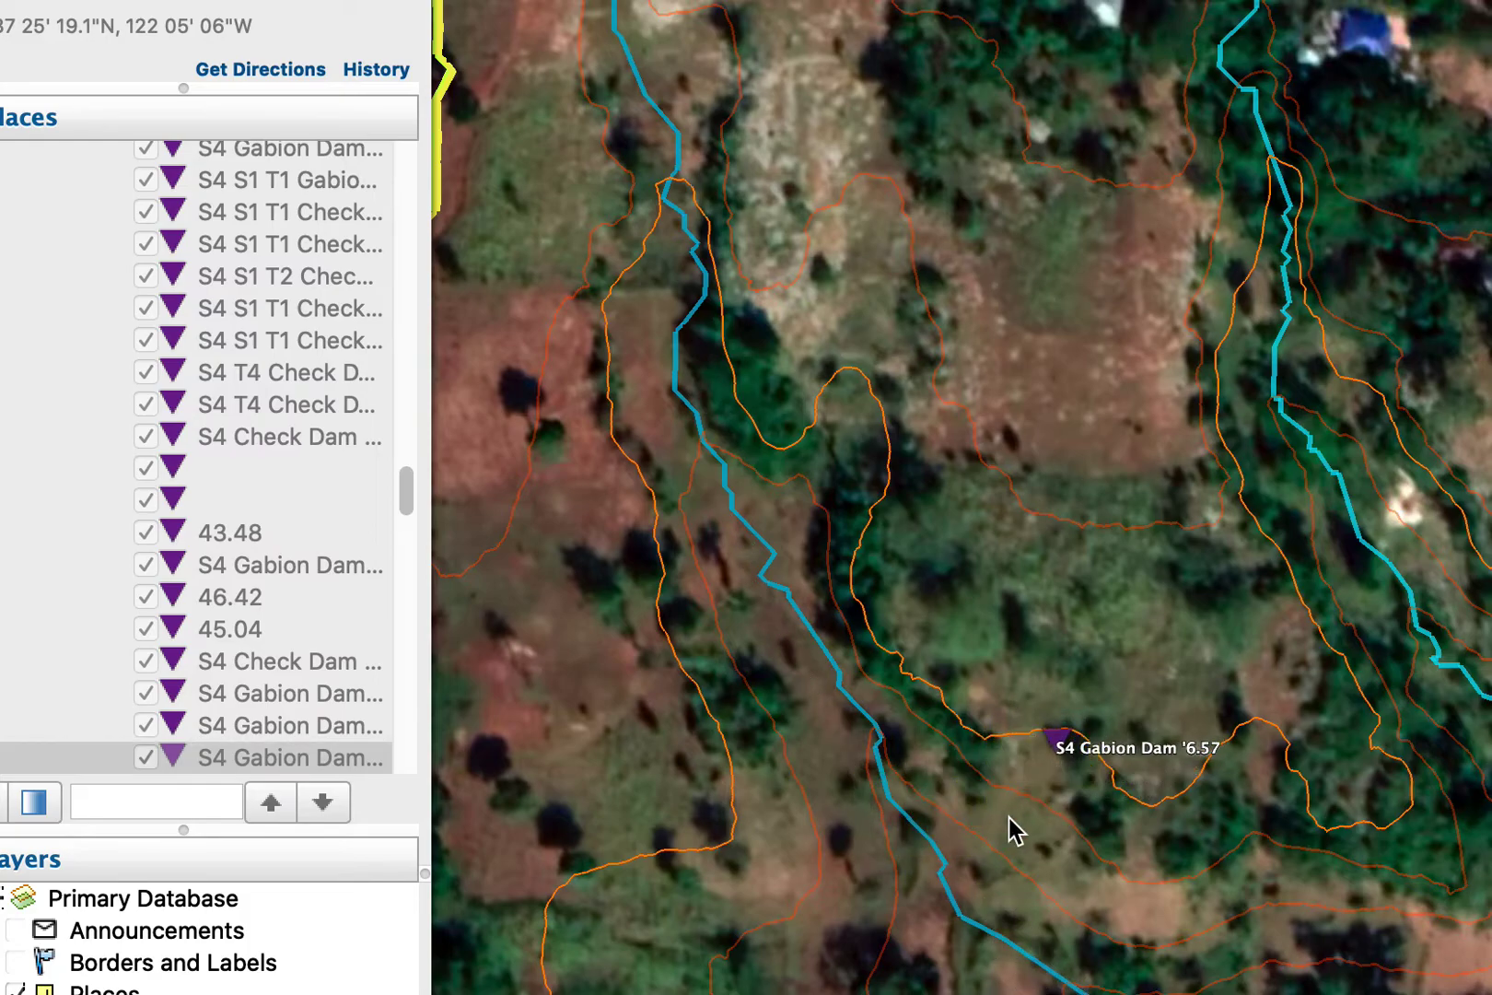
{"action": "left_click_drag", "start_coordinate": [934, 866], "coordinate": [818, 517]}
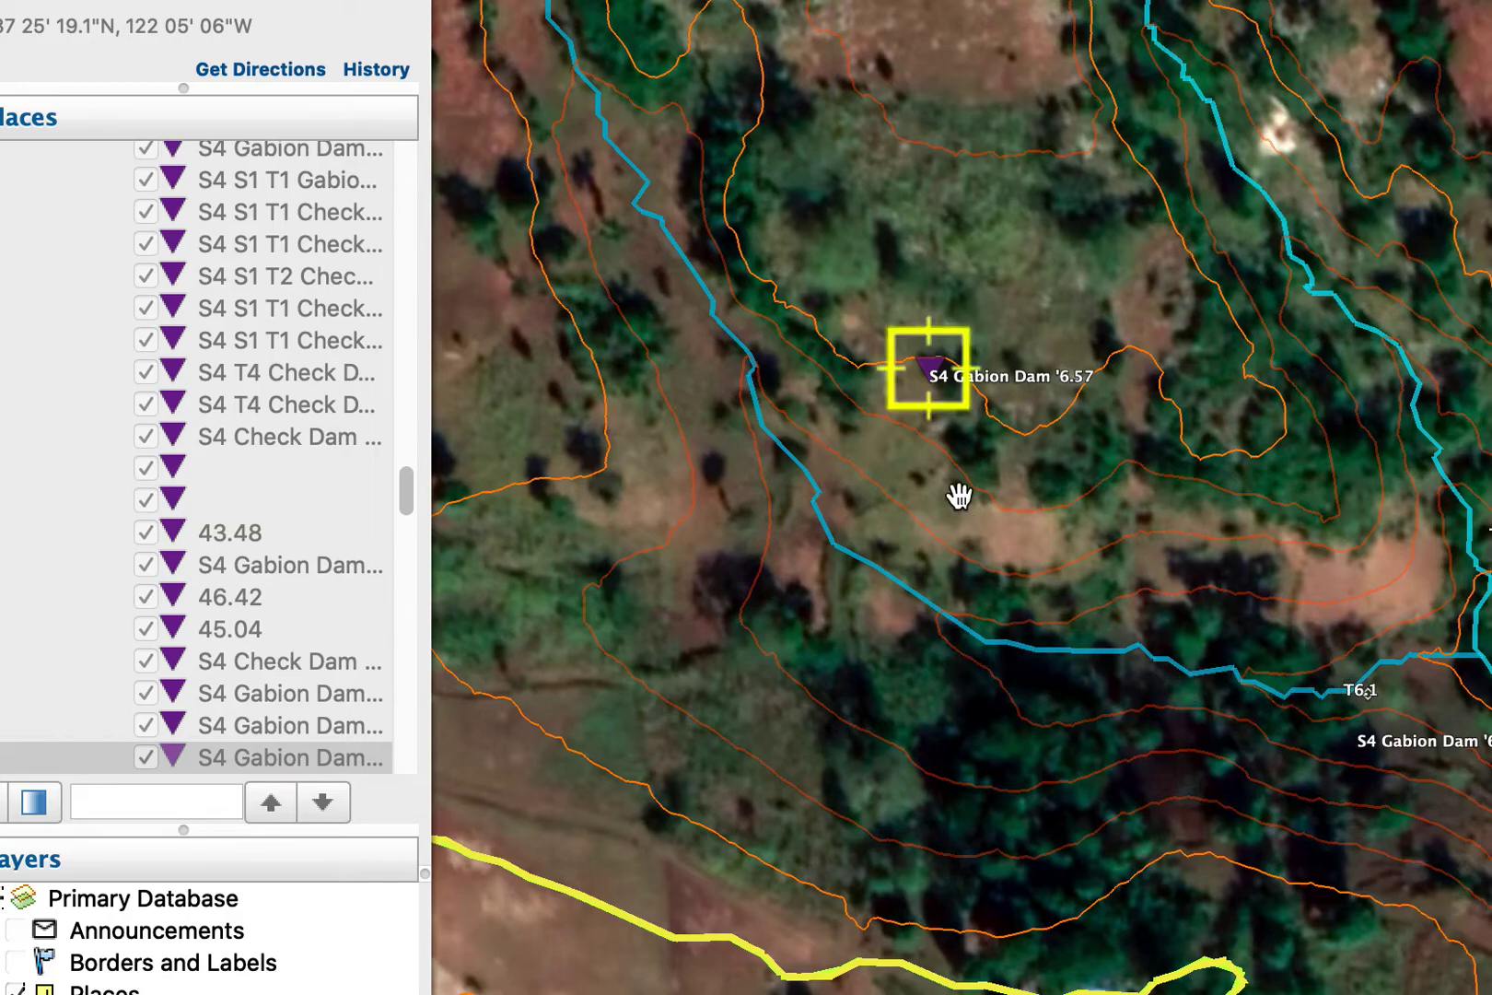
{"action": "left_click_drag", "start_coordinate": [940, 385], "coordinate": [1011, 659]}
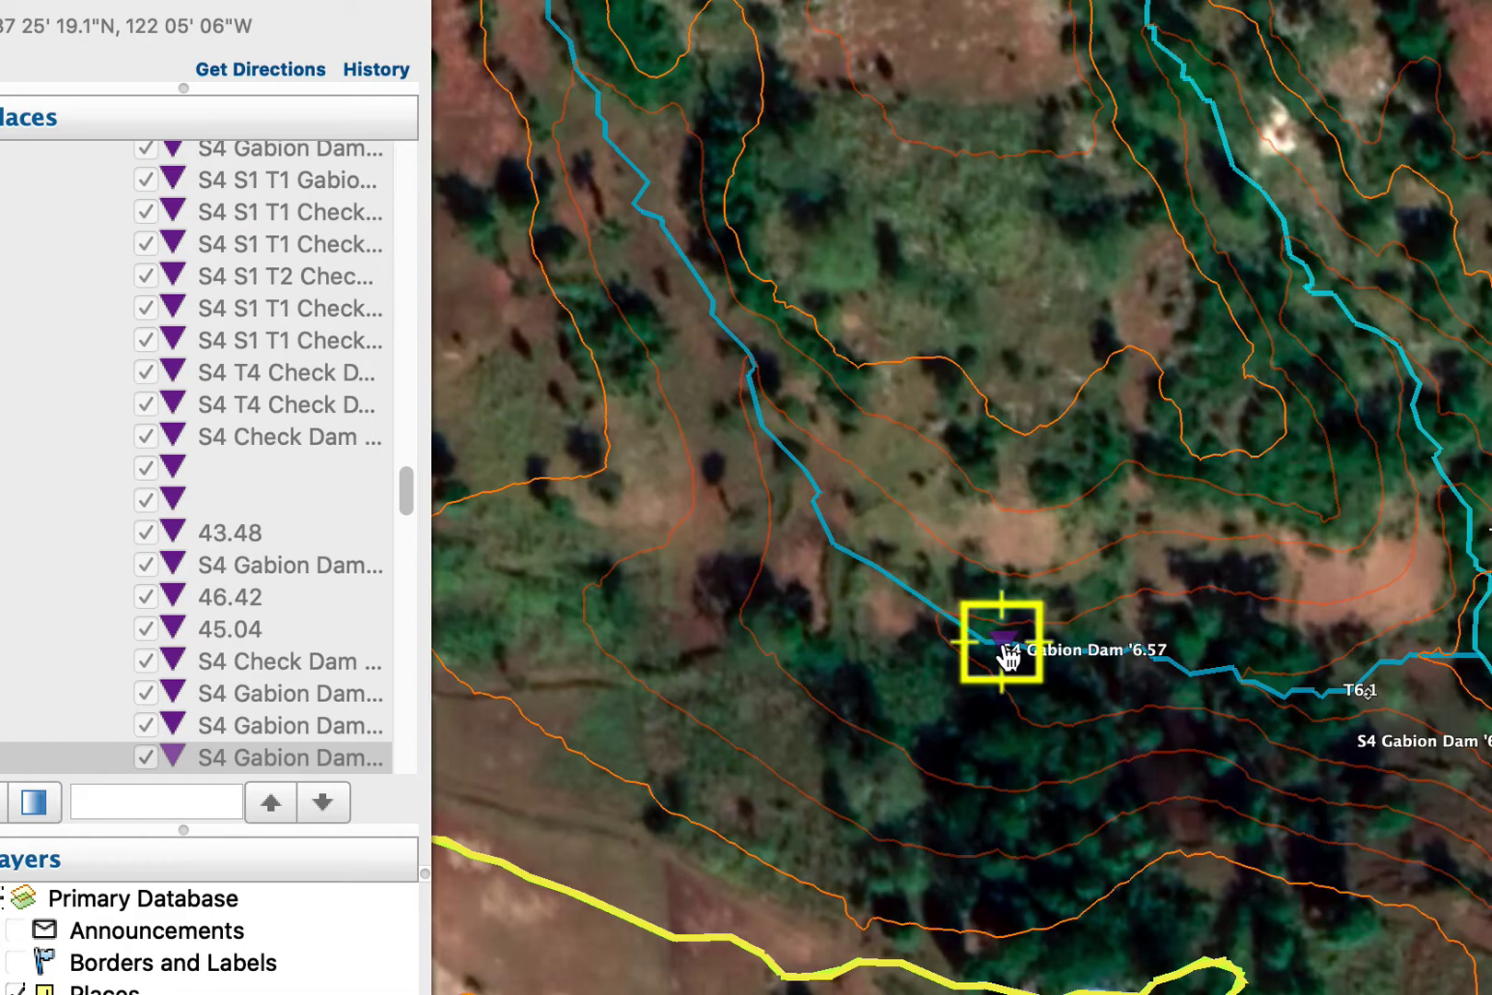
Rename the duplicated gabion dam placemark as S4 T6.1 Gabion Dam '7.18 and save it.
{"action": "left_click_drag", "start_coordinate": [1491, 533], "coordinate": [300, 125]}
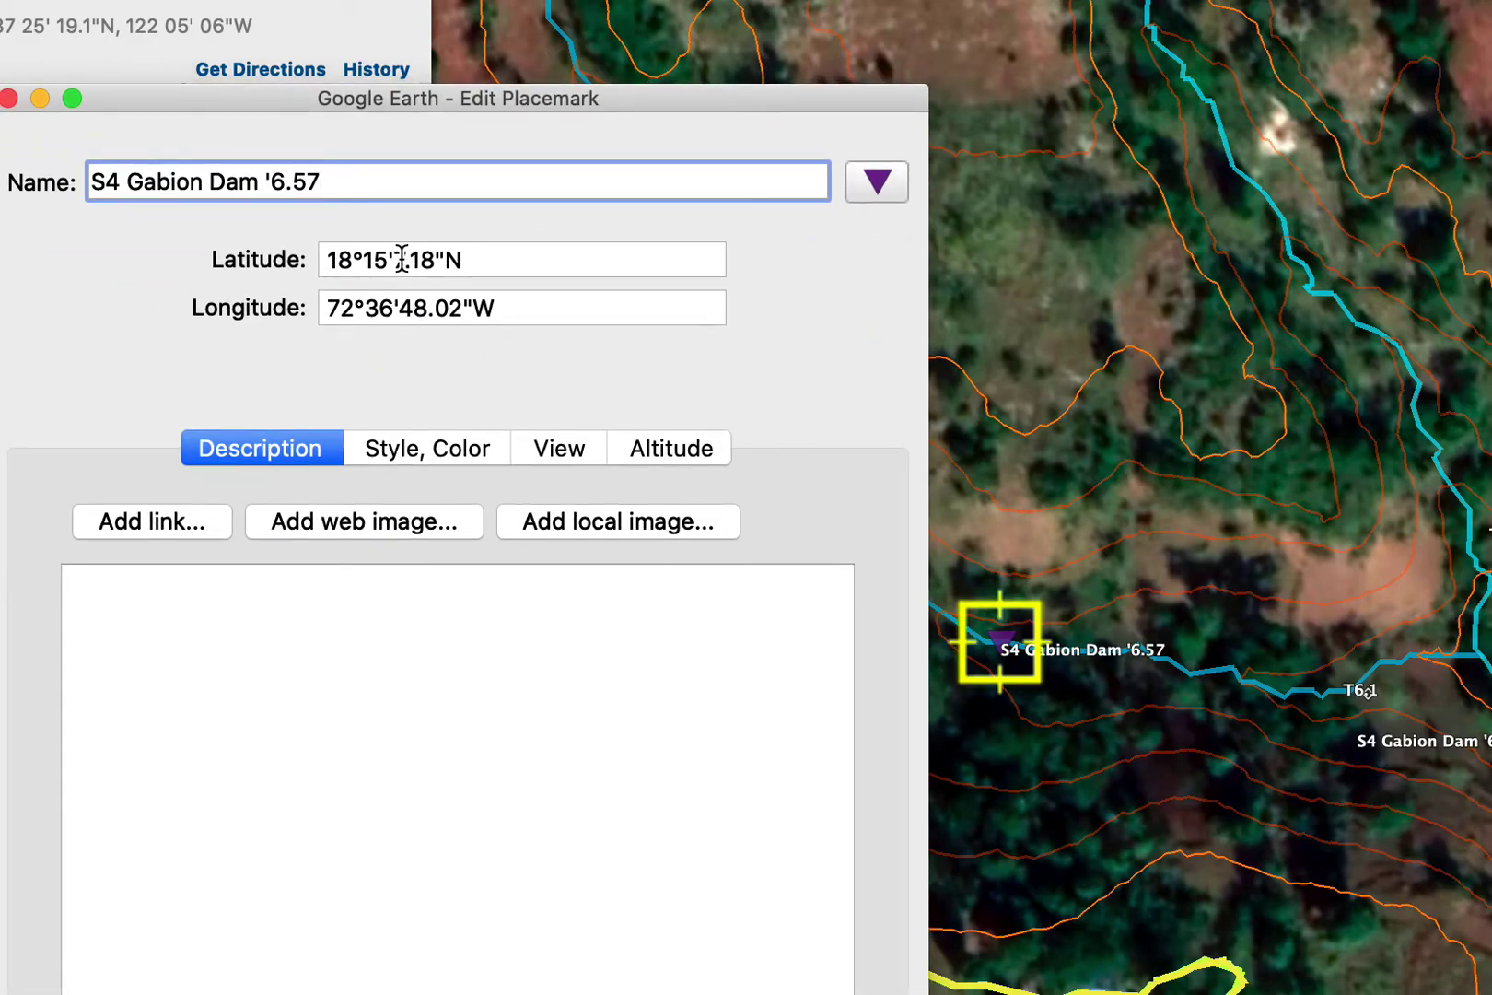
{"action": "left_click_drag", "start_coordinate": [283, 184], "coordinate": [271, 187]}
{"action": "left_click", "coordinate": [313, 184]}
{"action": "type", "text": "7.18"}
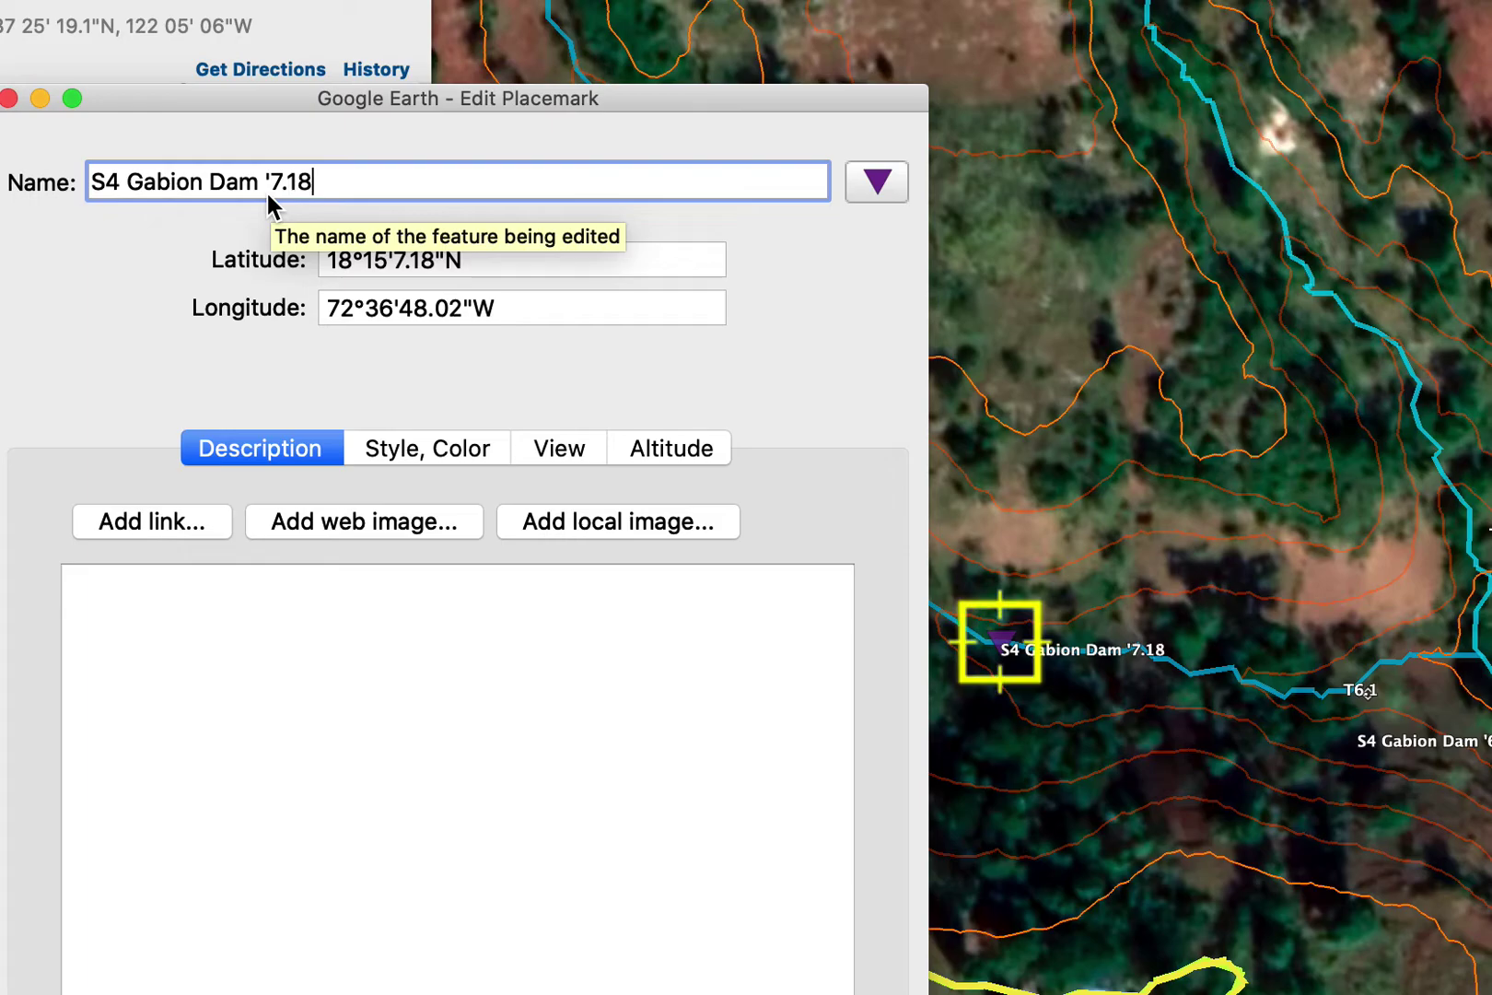
{"action": "left_click", "coordinate": [116, 188]}
{"action": "key", "text": "Right"}
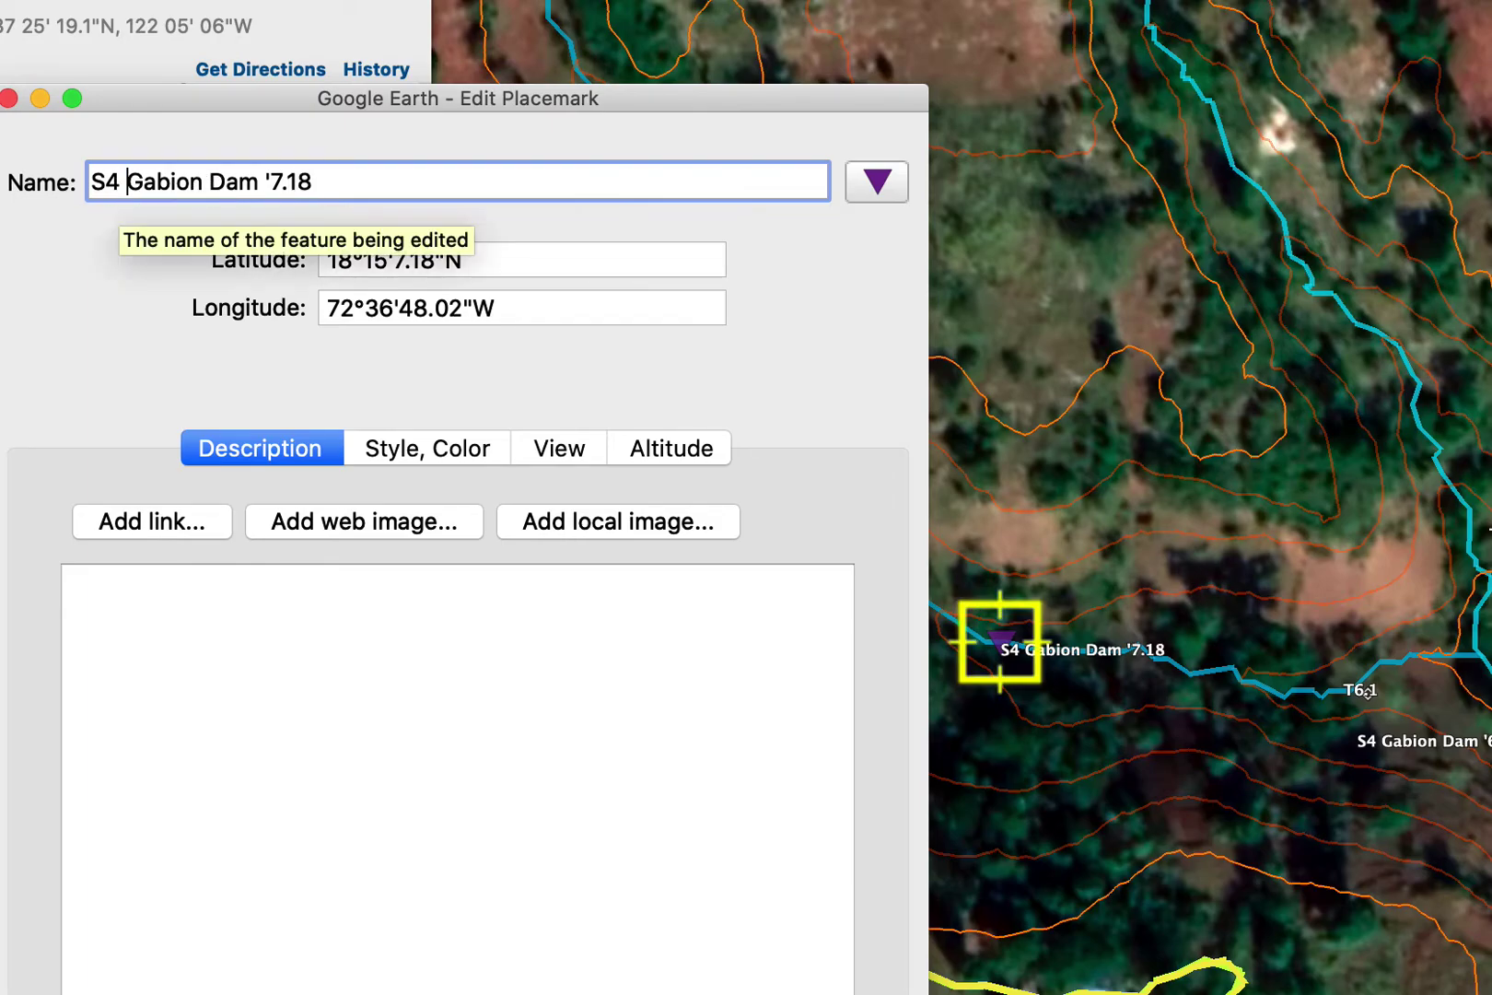
{"action": "type", "text": "T"}
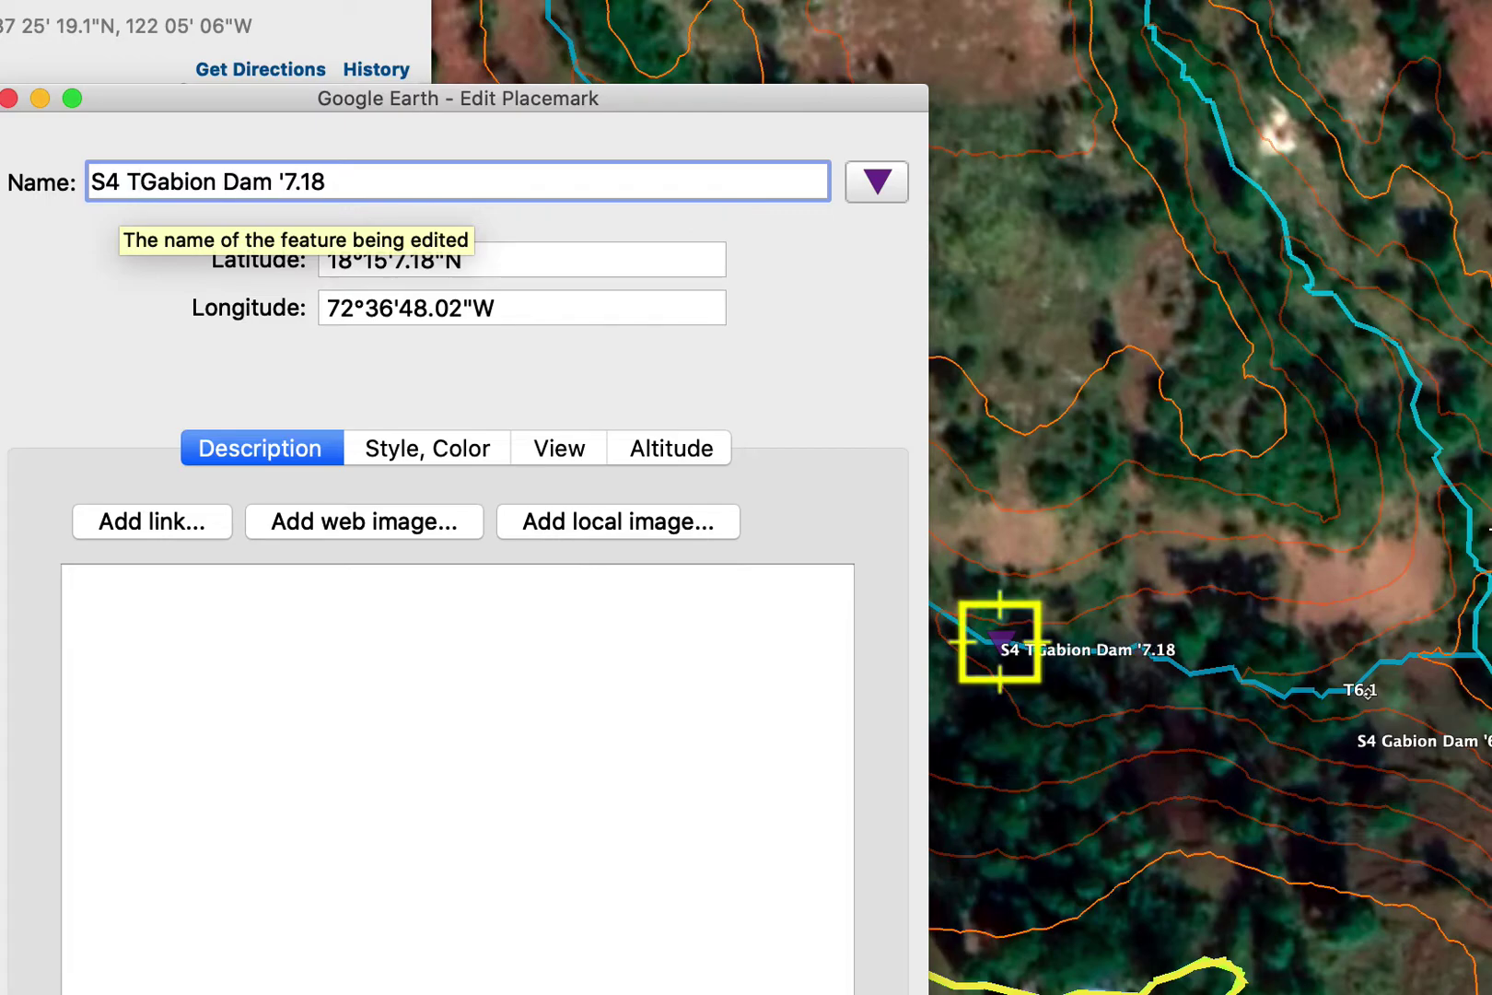
{"action": "type", "text": "6.1"}
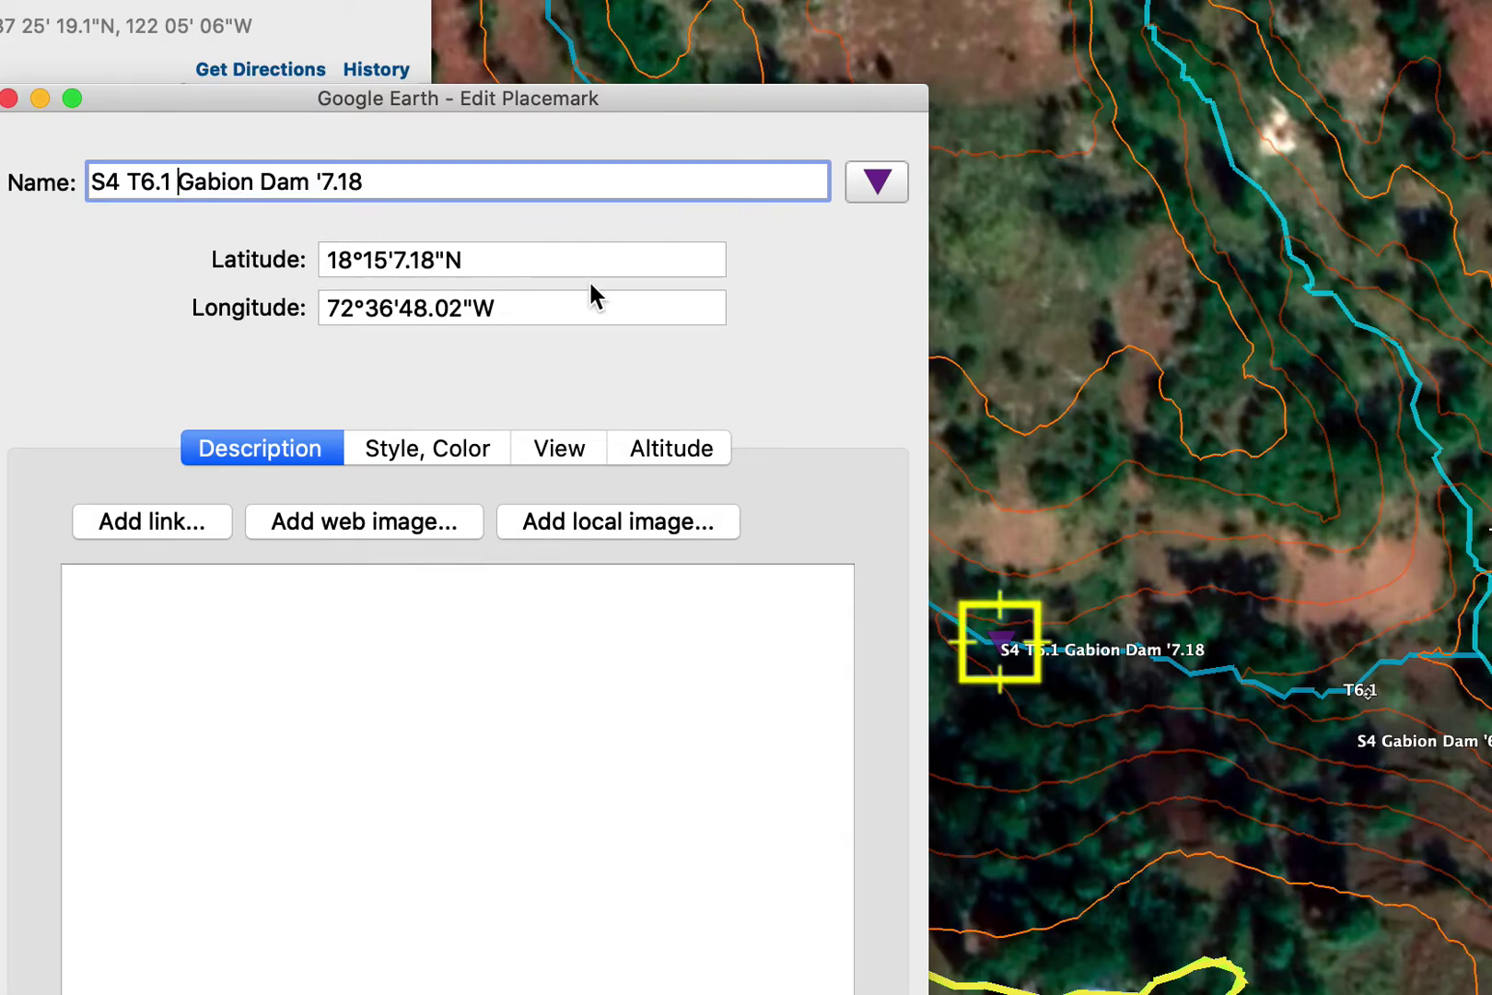
{"action": "key", "text": "Return"}
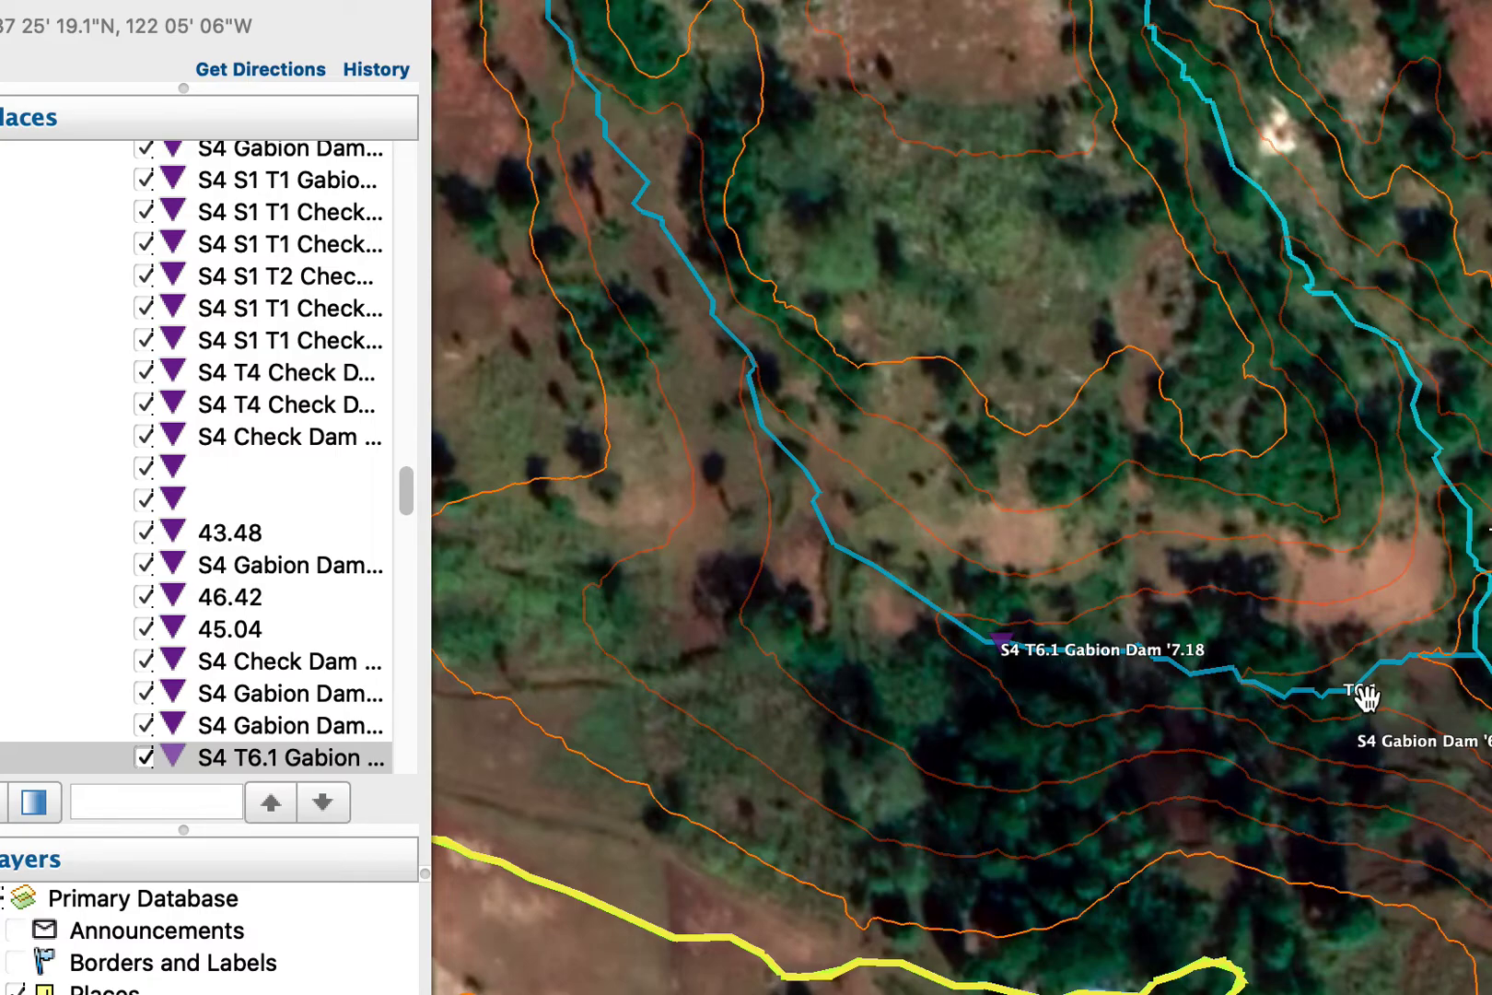
Move the T6.1 label placemark west to just south of the tributary, southeast of the '7.18 dam, and save it.
{"action": "left_click", "coordinate": [1365, 692]}
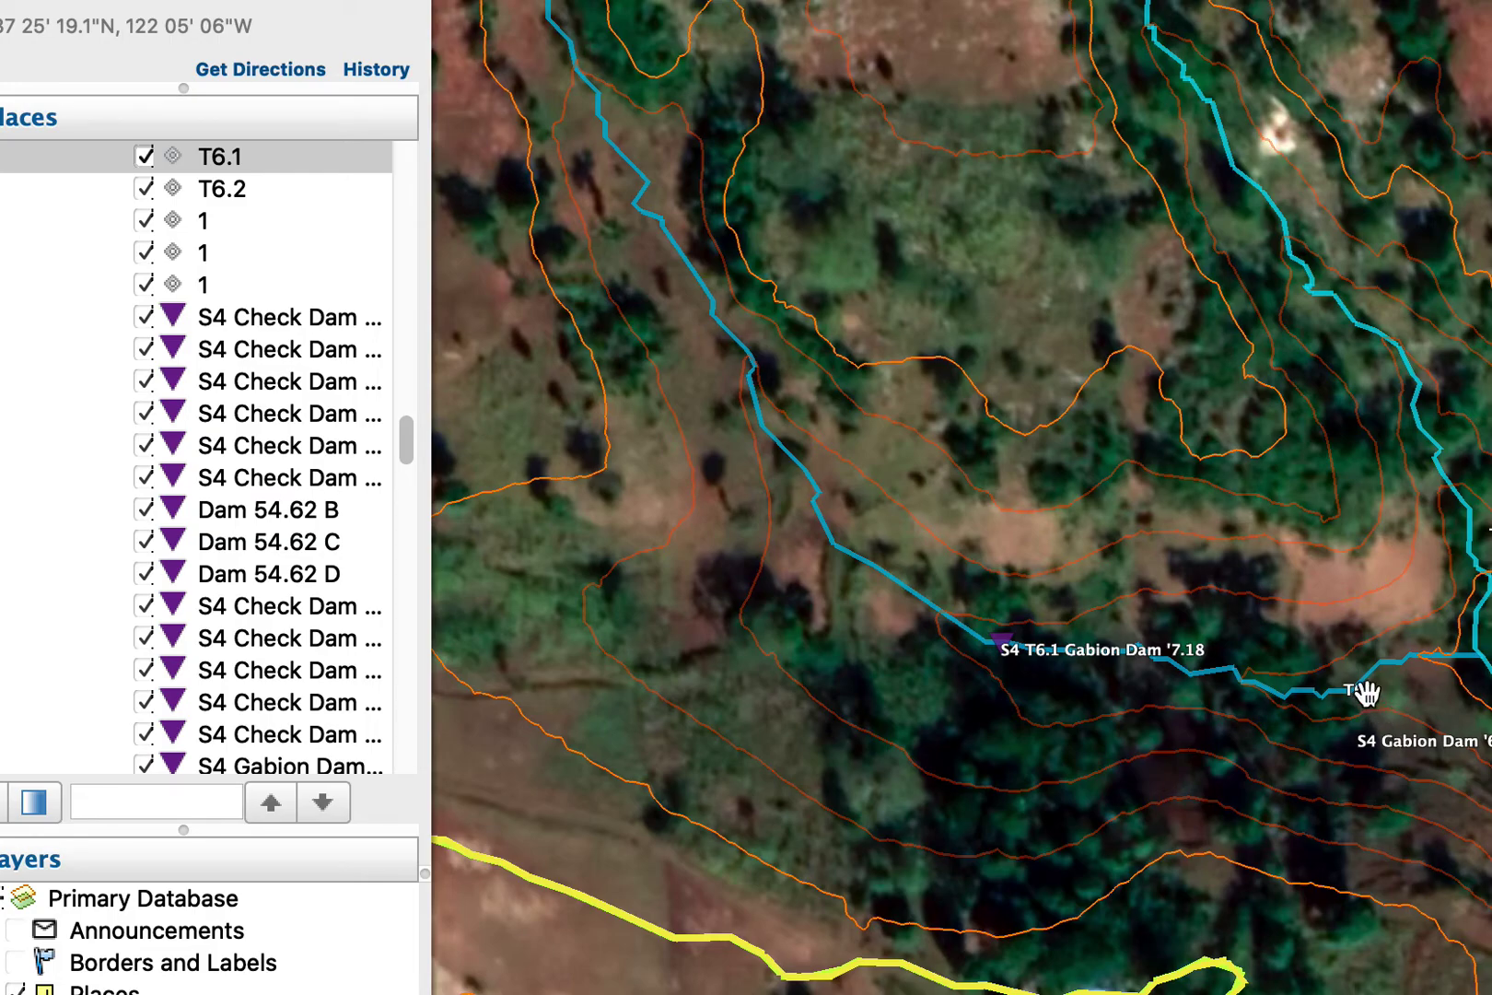
{"action": "left_click", "coordinate": [287, 163]}
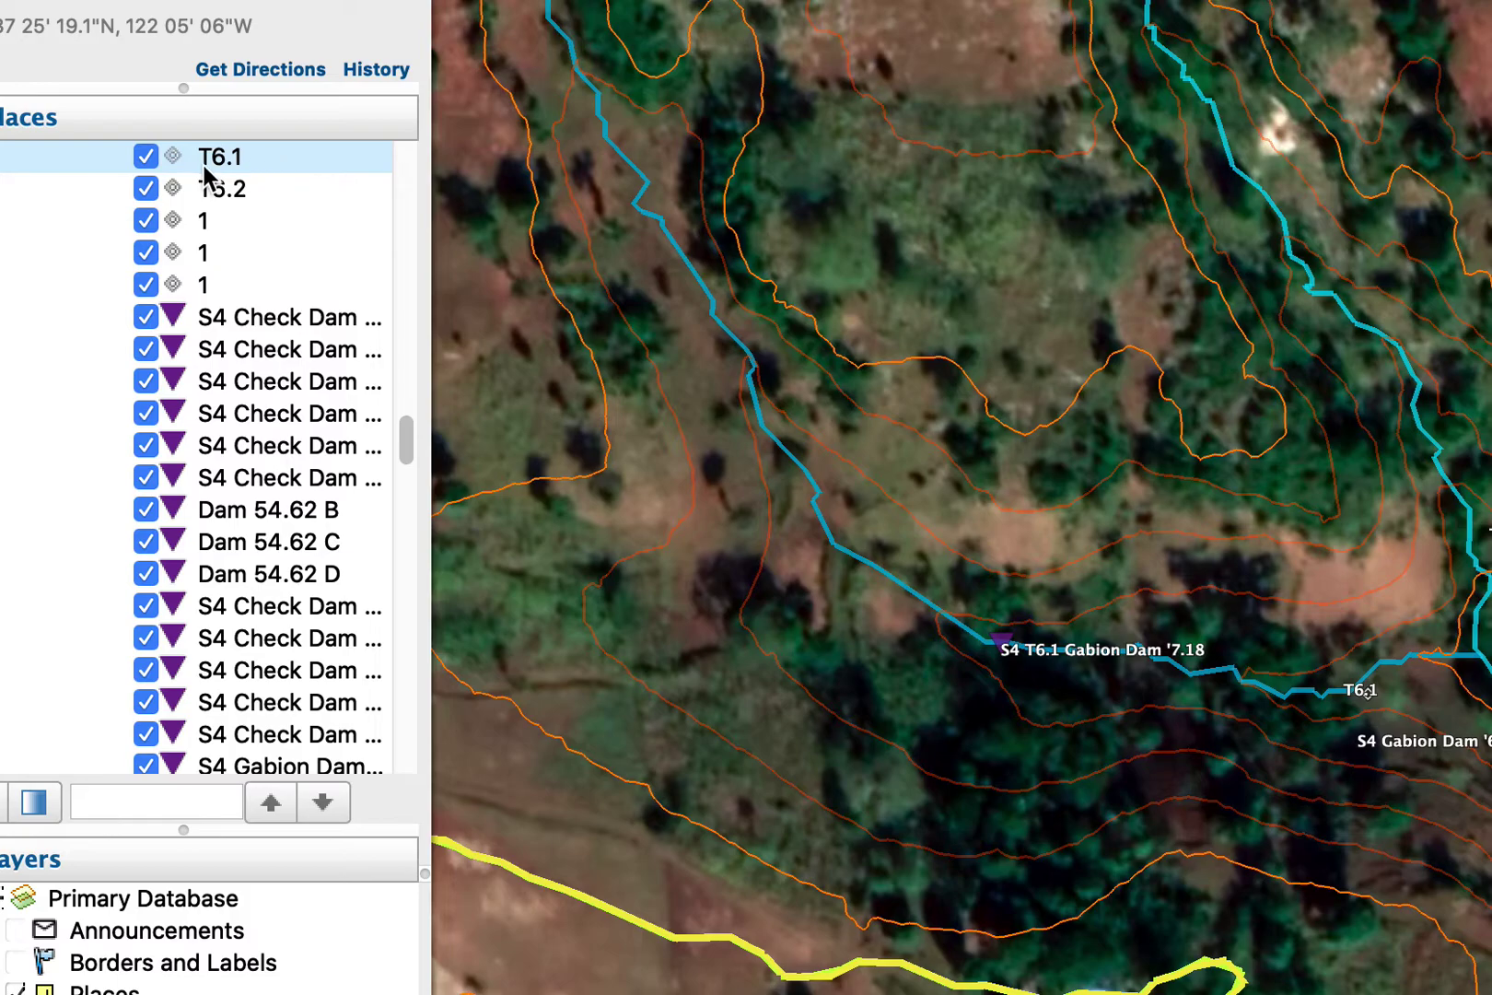
{"action": "key", "text": "super+i"}
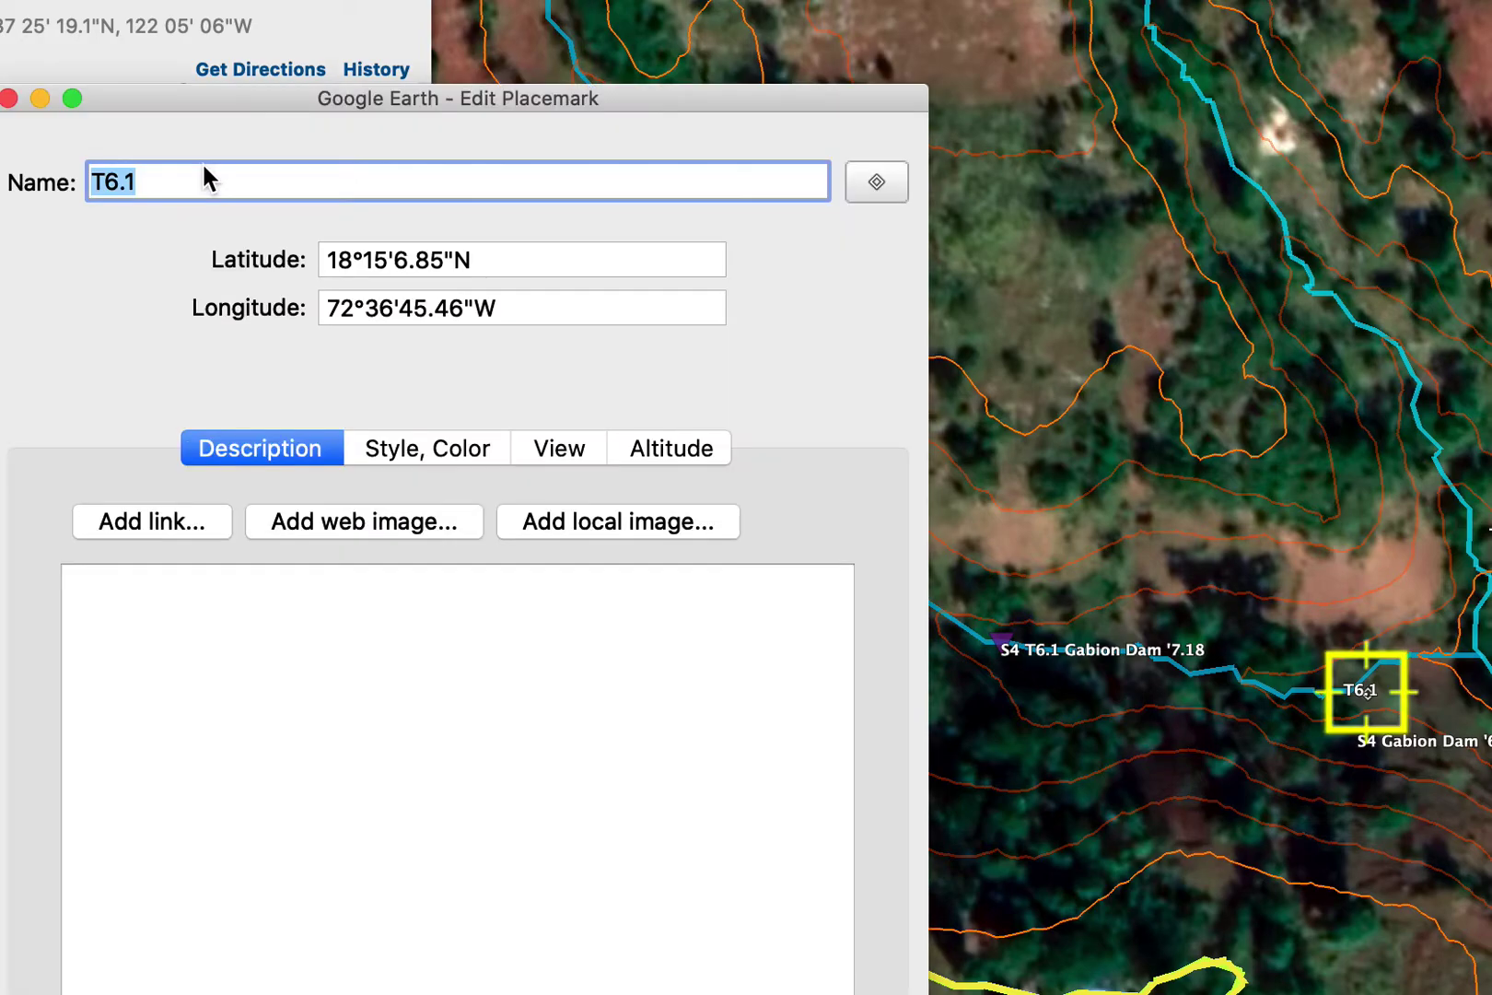
{"action": "left_click_drag", "start_coordinate": [1368, 699], "coordinate": [1235, 725]}
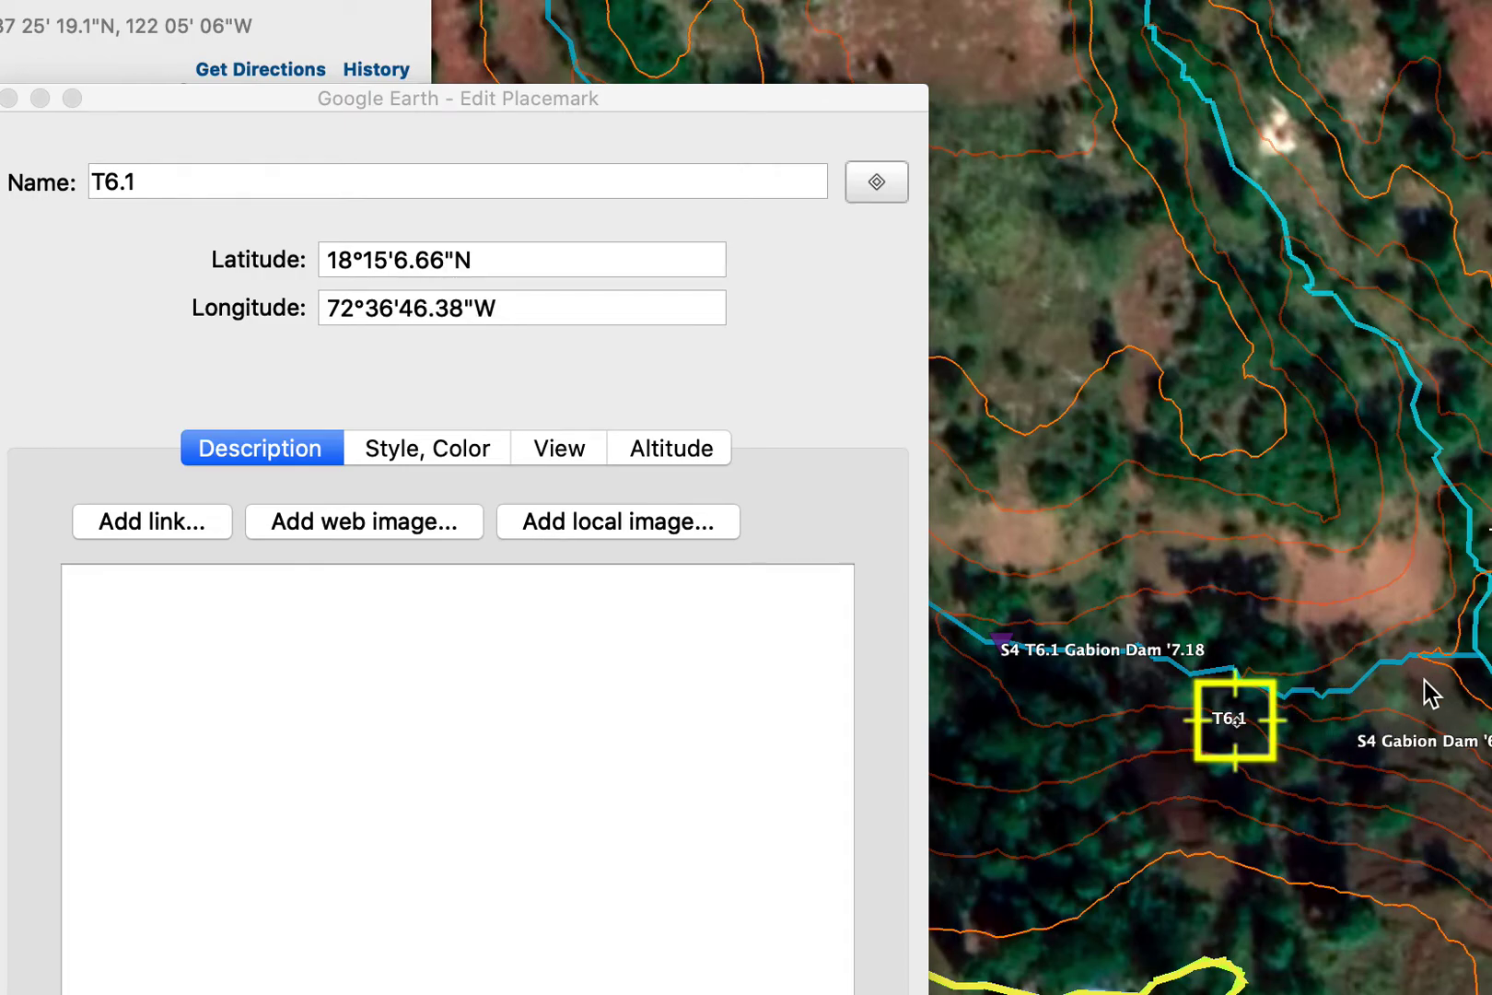
{"action": "left_click_drag", "start_coordinate": [1248, 733], "coordinate": [1102, 718]}
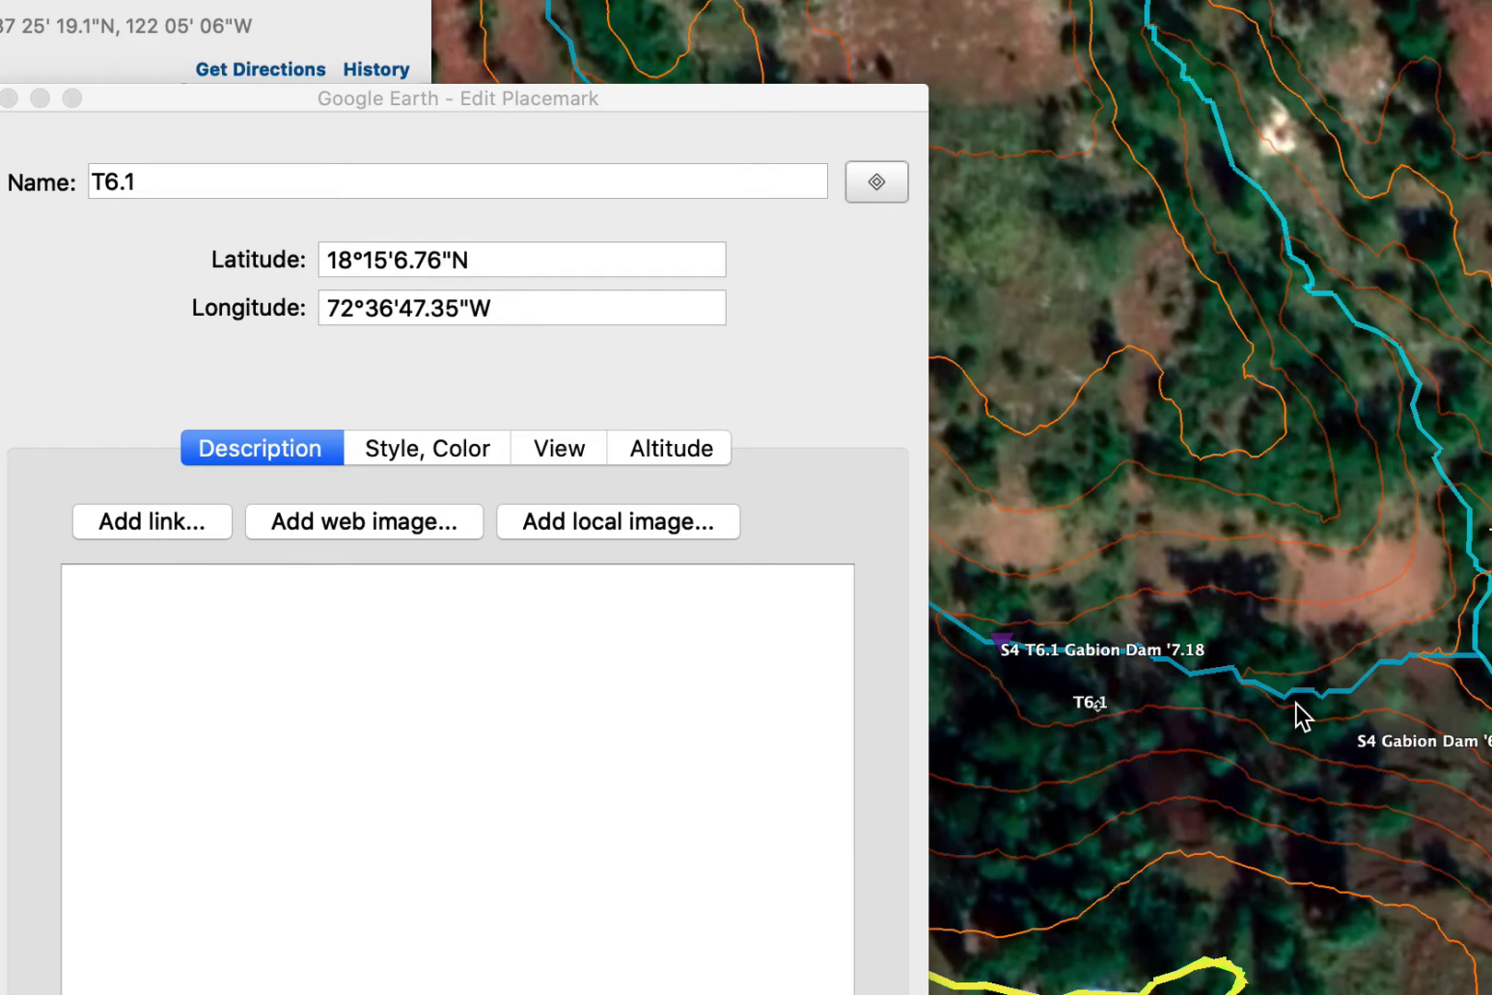
{"action": "key", "text": "Return"}
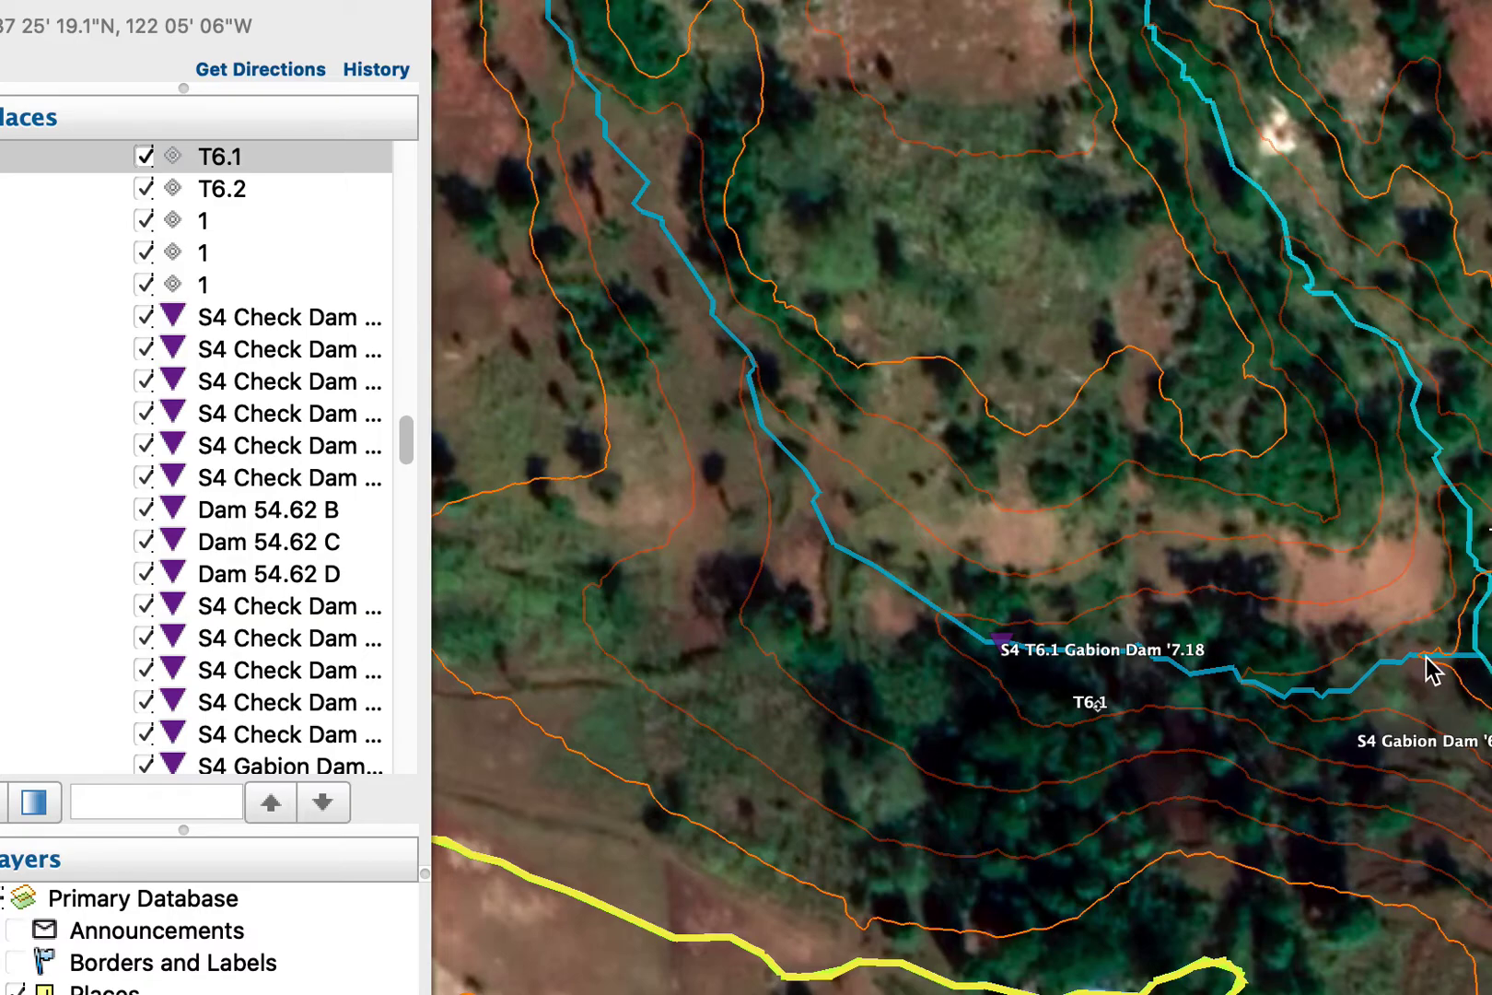
Change the dam type in the '7.18 placemark's name to make it S4 T6.1 Check Dam '7.18.
{"action": "left_click_drag", "start_coordinate": [1335, 802], "coordinate": [1404, 819]}
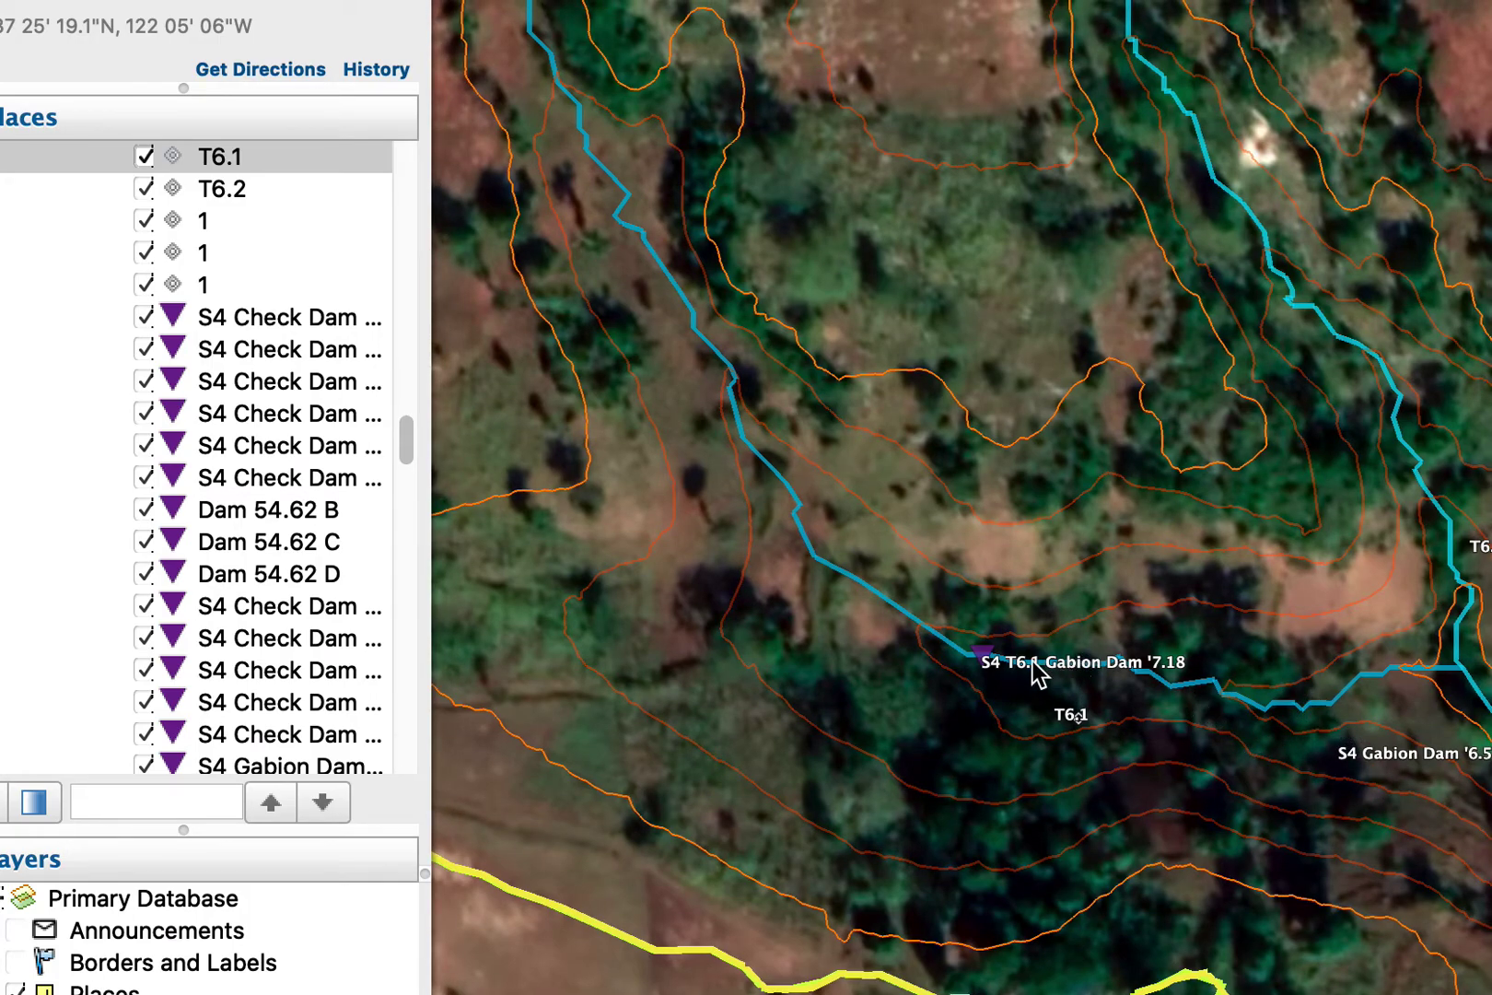
{"action": "left_click", "coordinate": [984, 650]}
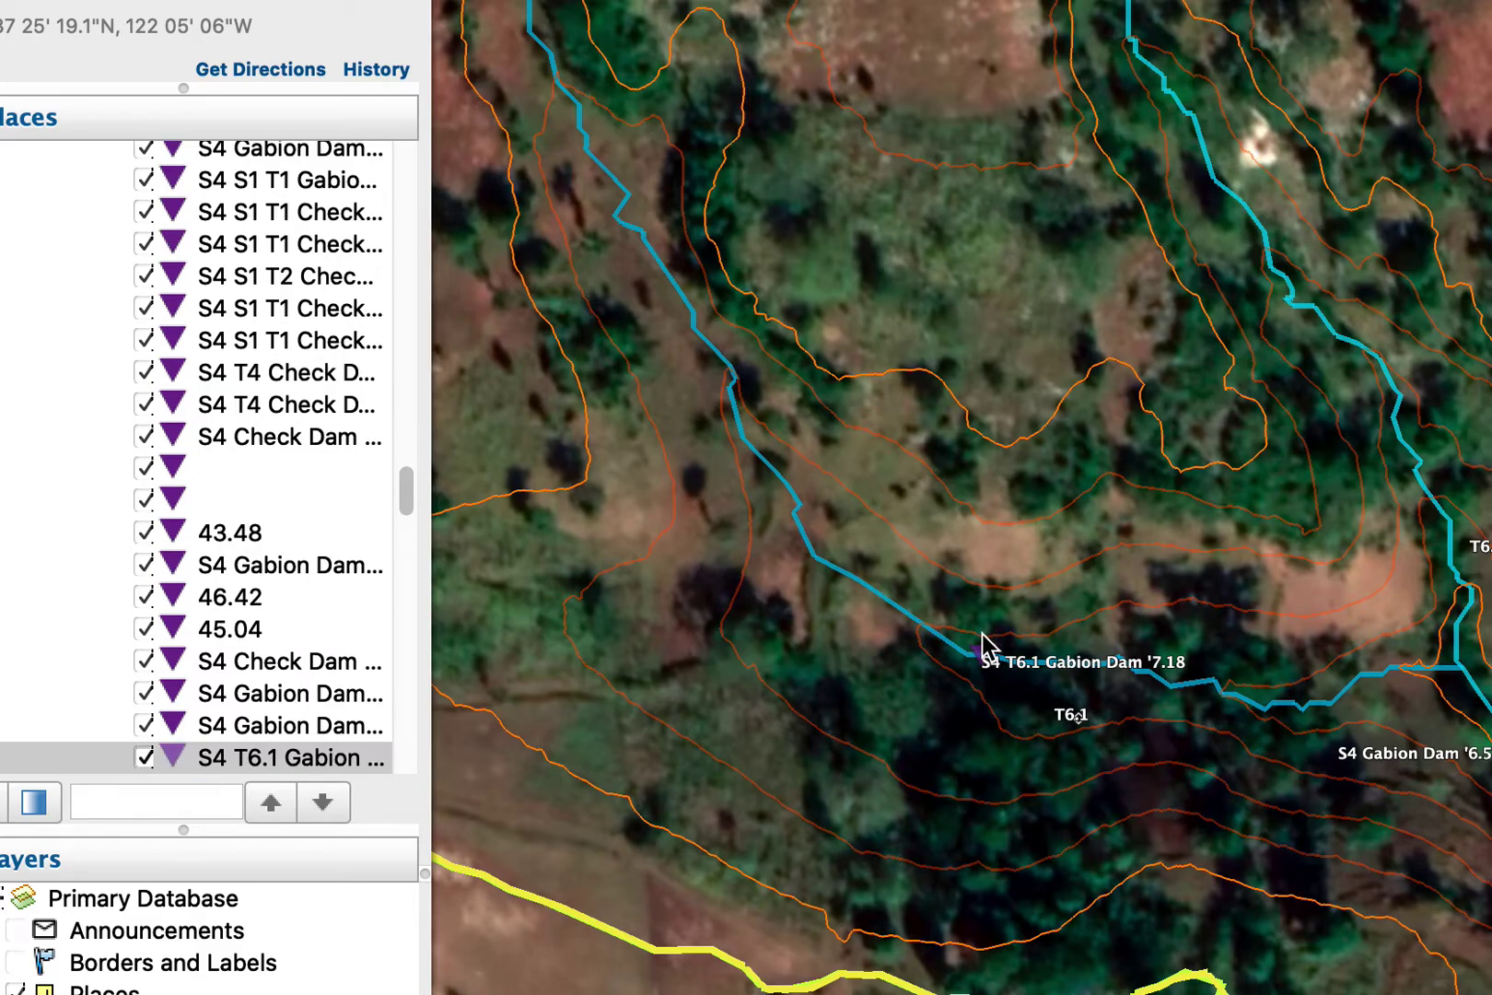
{"action": "key", "text": "super+i"}
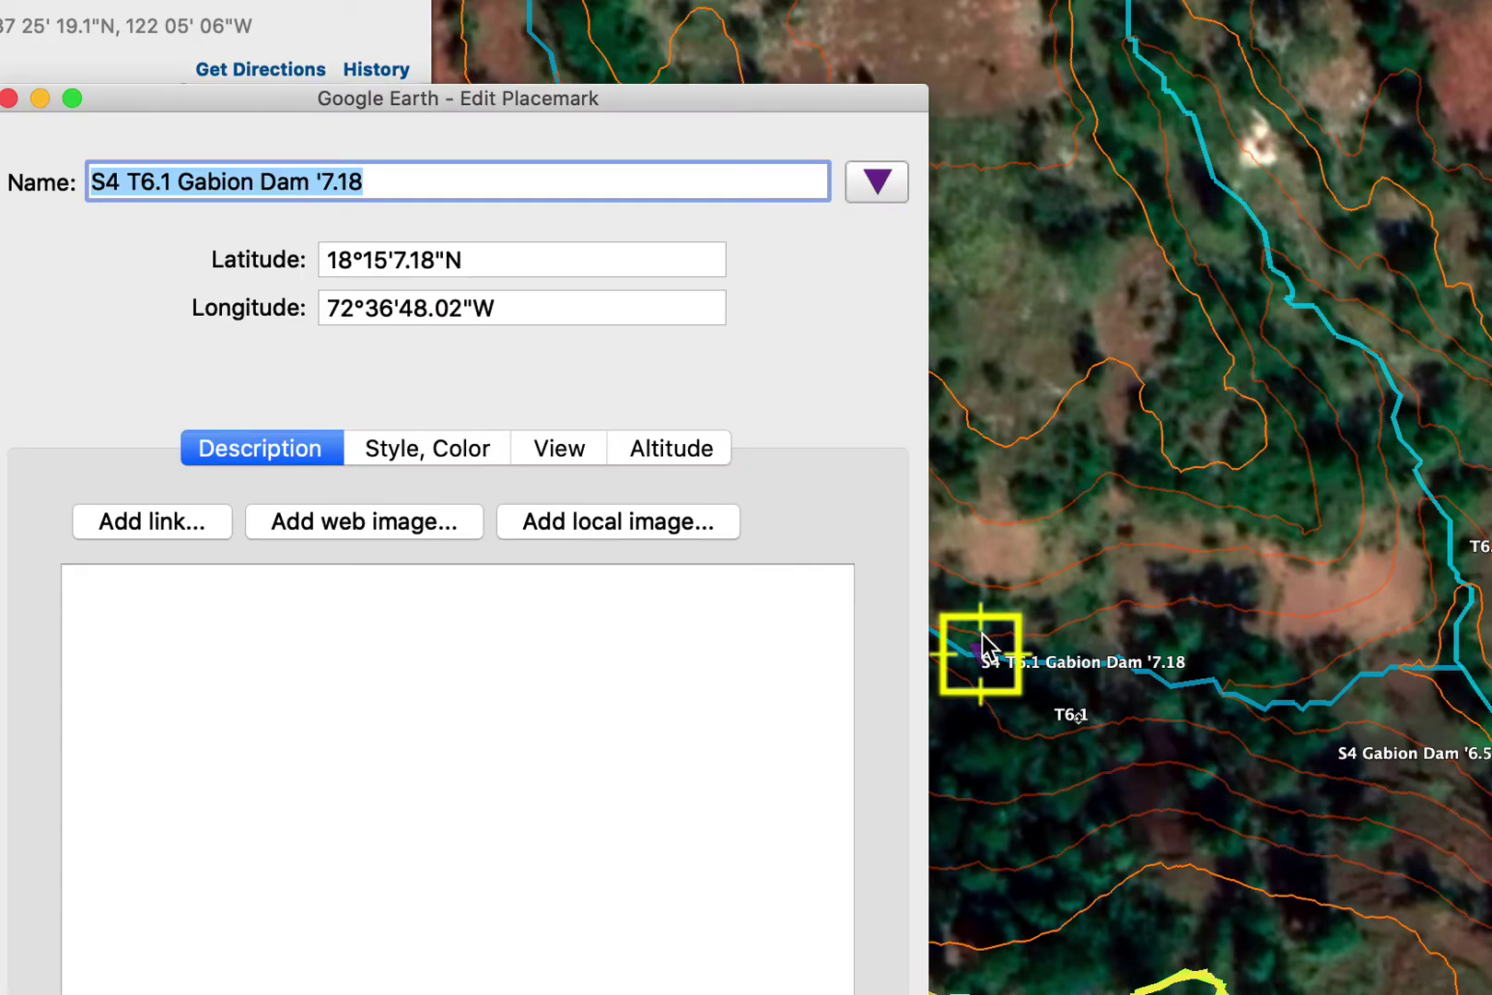
{"action": "left_click", "coordinate": [203, 183]}
{"action": "left_click_drag", "start_coordinate": [252, 182], "coordinate": [219, 183]}
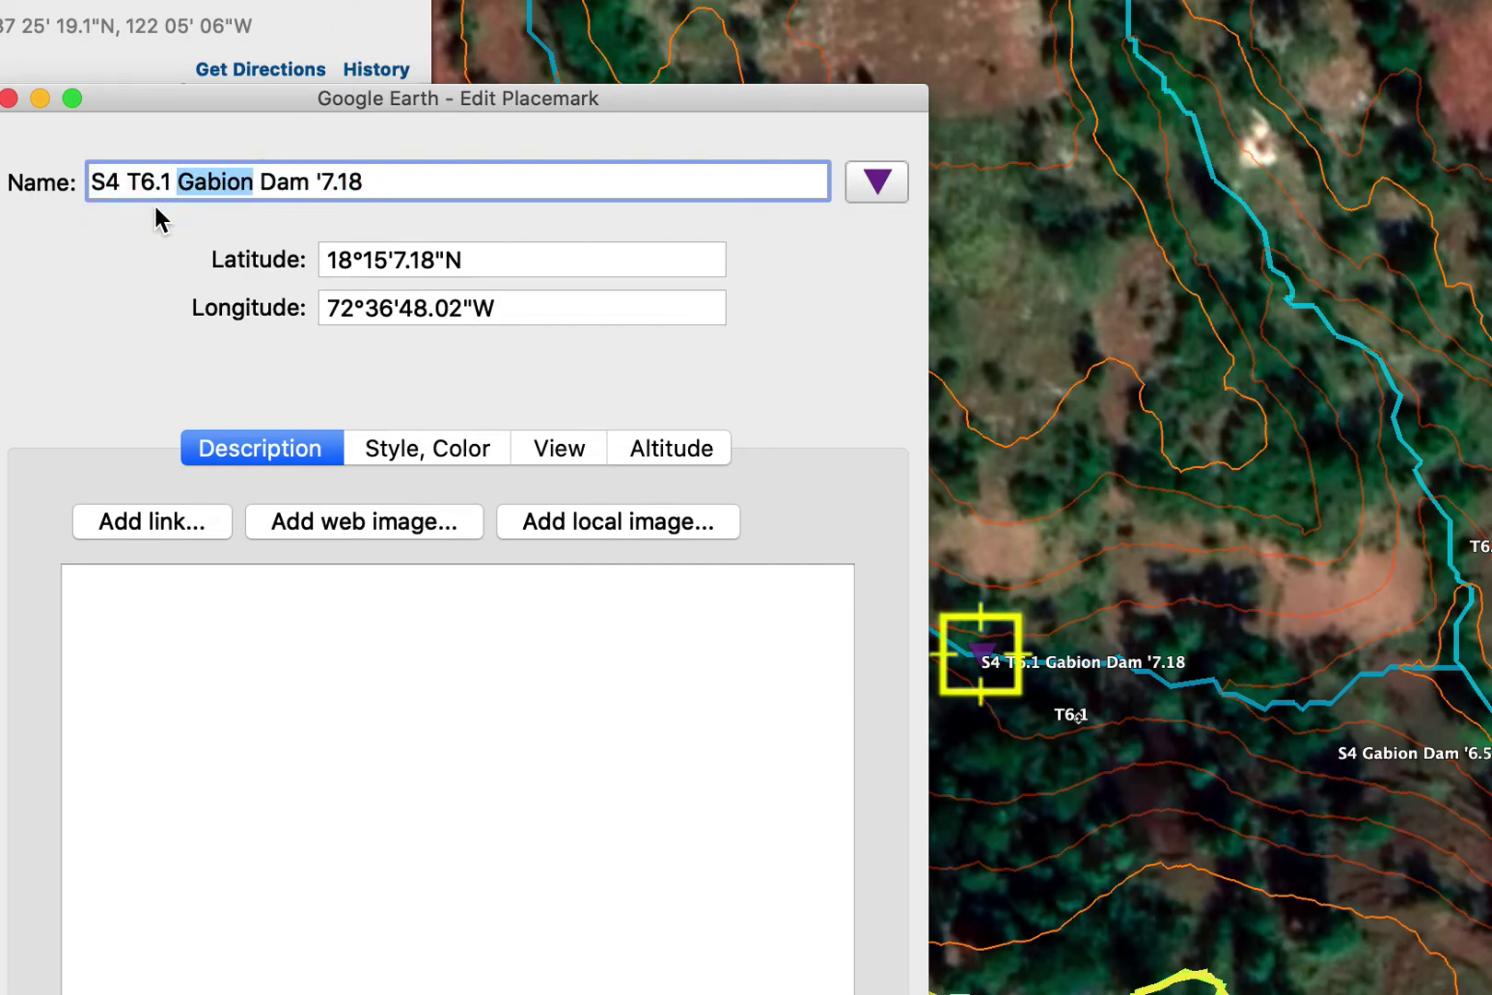
{"action": "type", "text": "Check"}
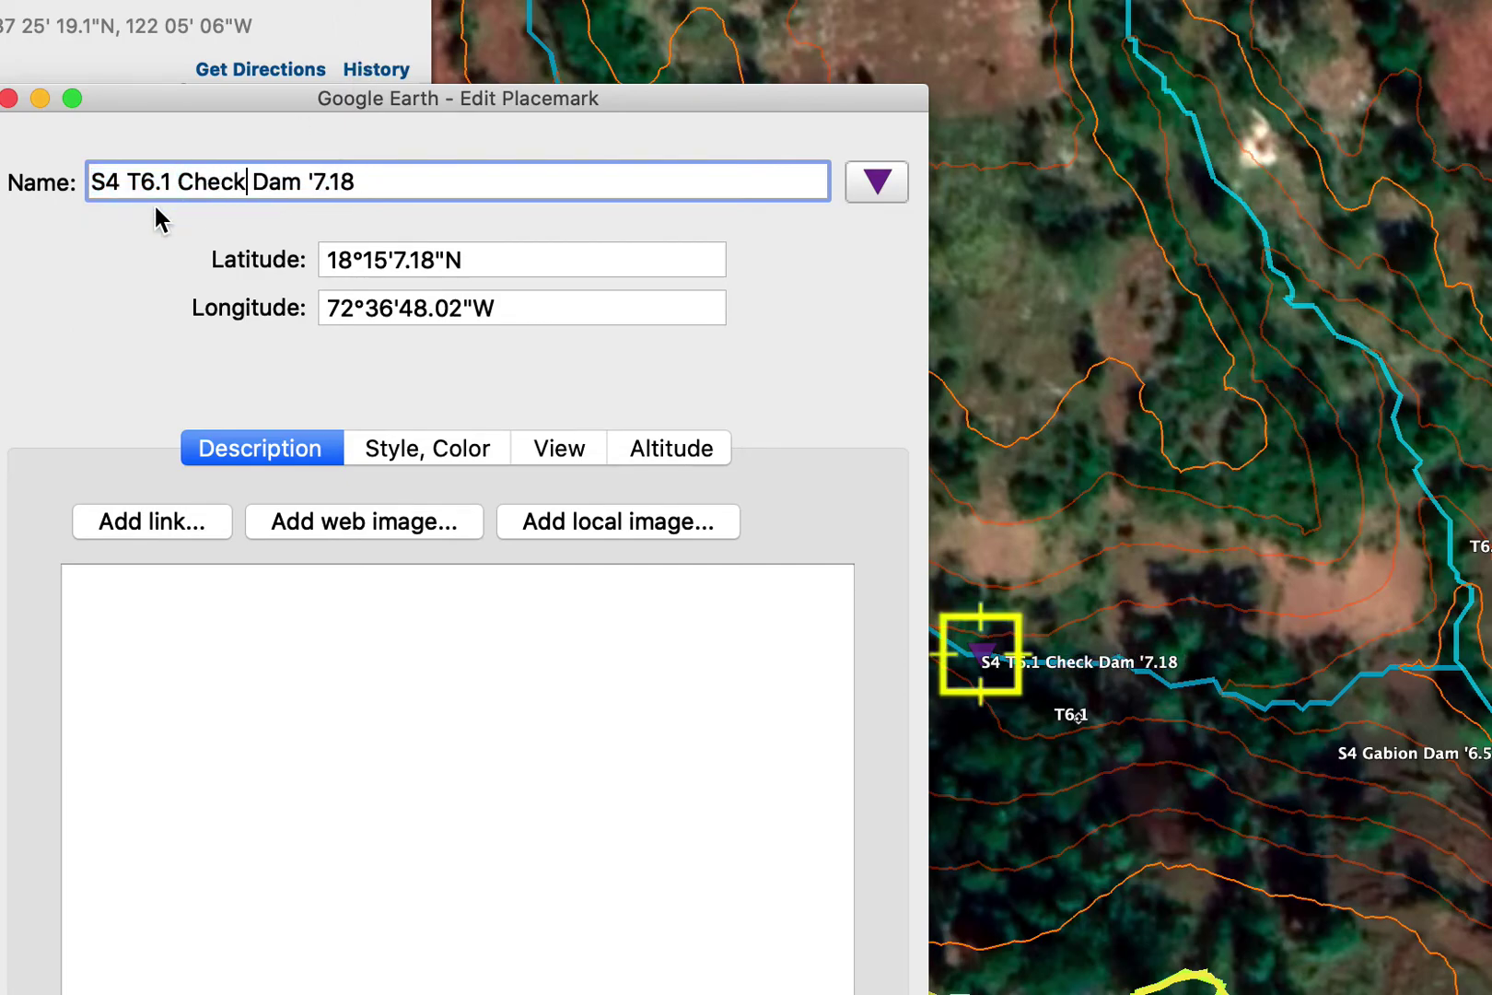
{"action": "key", "text": "Return"}
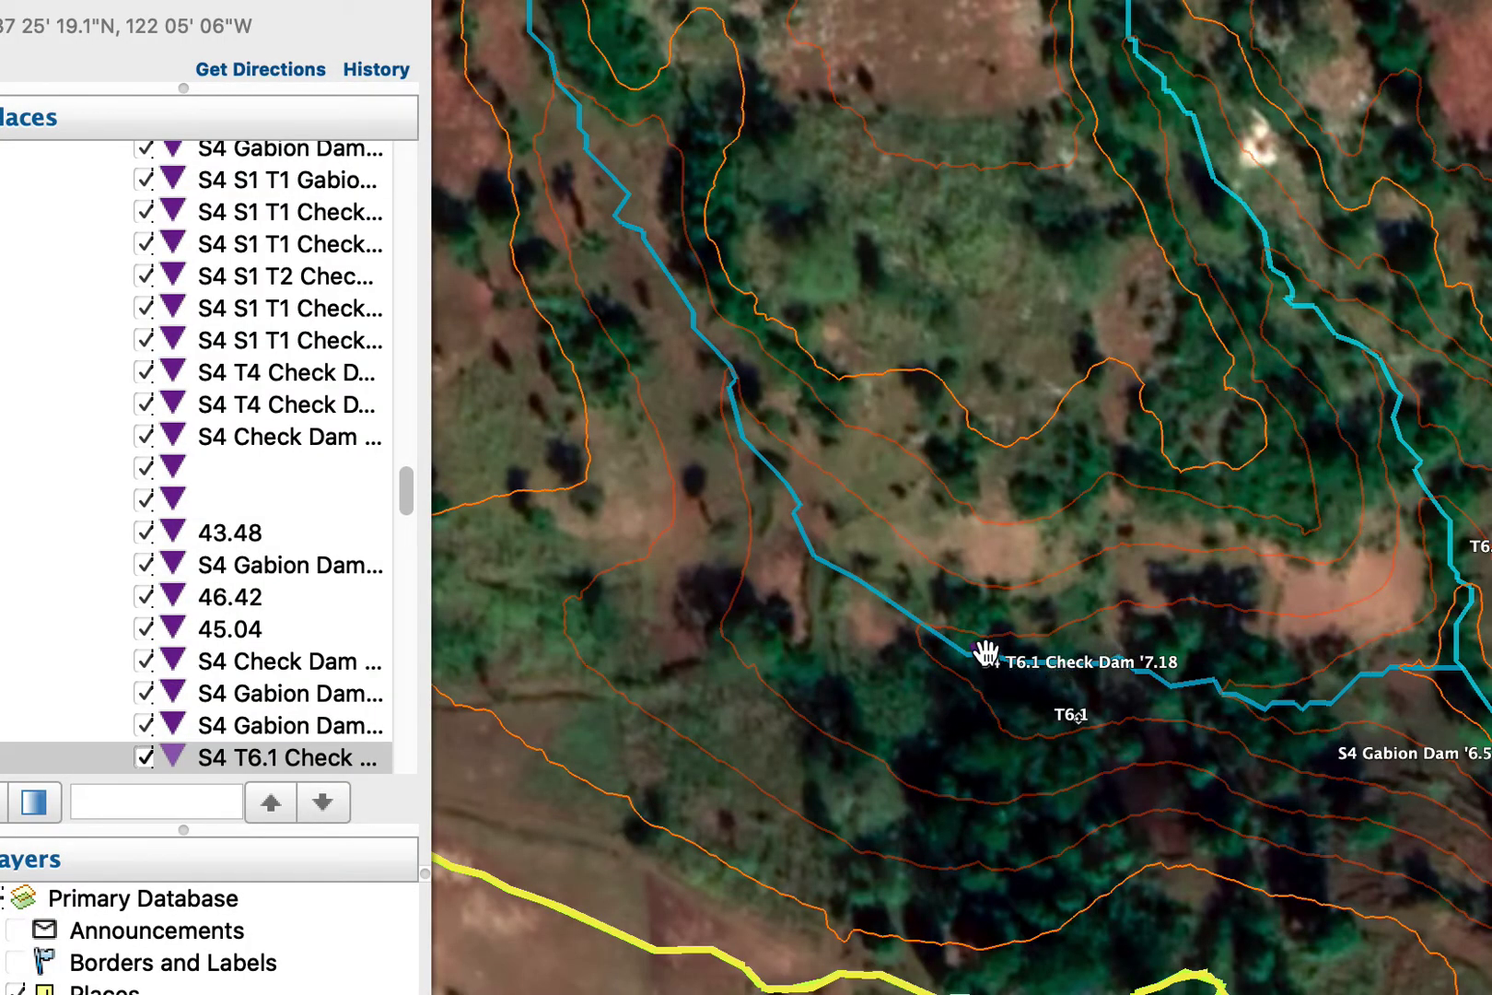
Duplicate the S4 T6.1 Check Dam '7.18 placemark and move the copy downstream onto the tributary, east of the T6.1 label.
{"action": "left_click", "coordinate": [278, 756]}
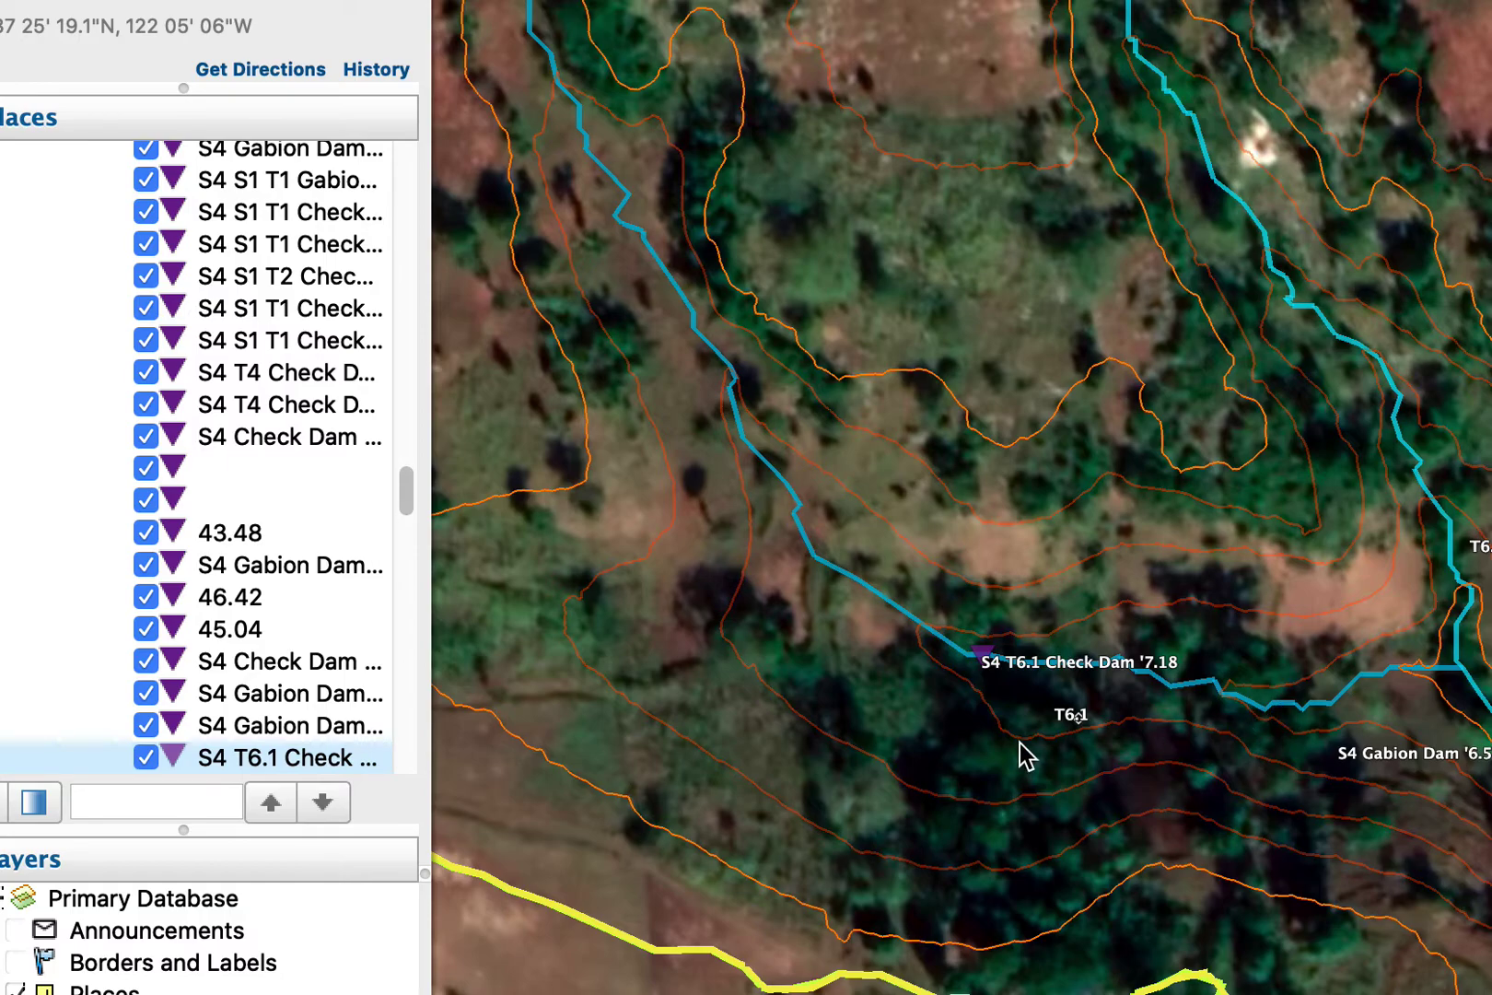
{"action": "key", "text": "super+v"}
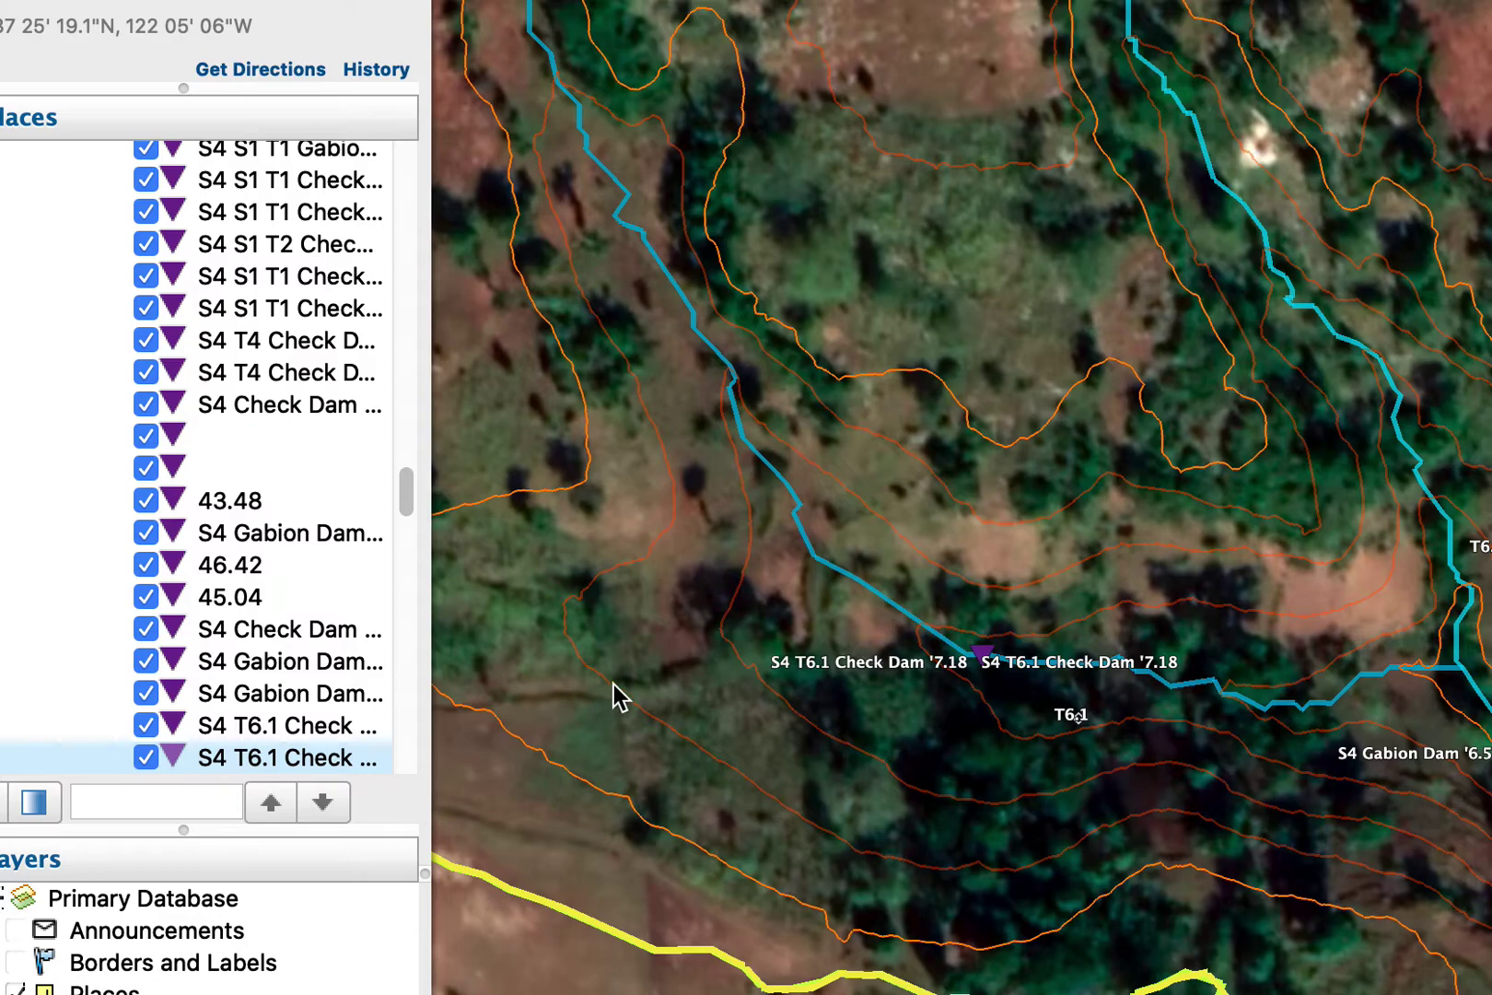
{"action": "key", "text": "super+i"}
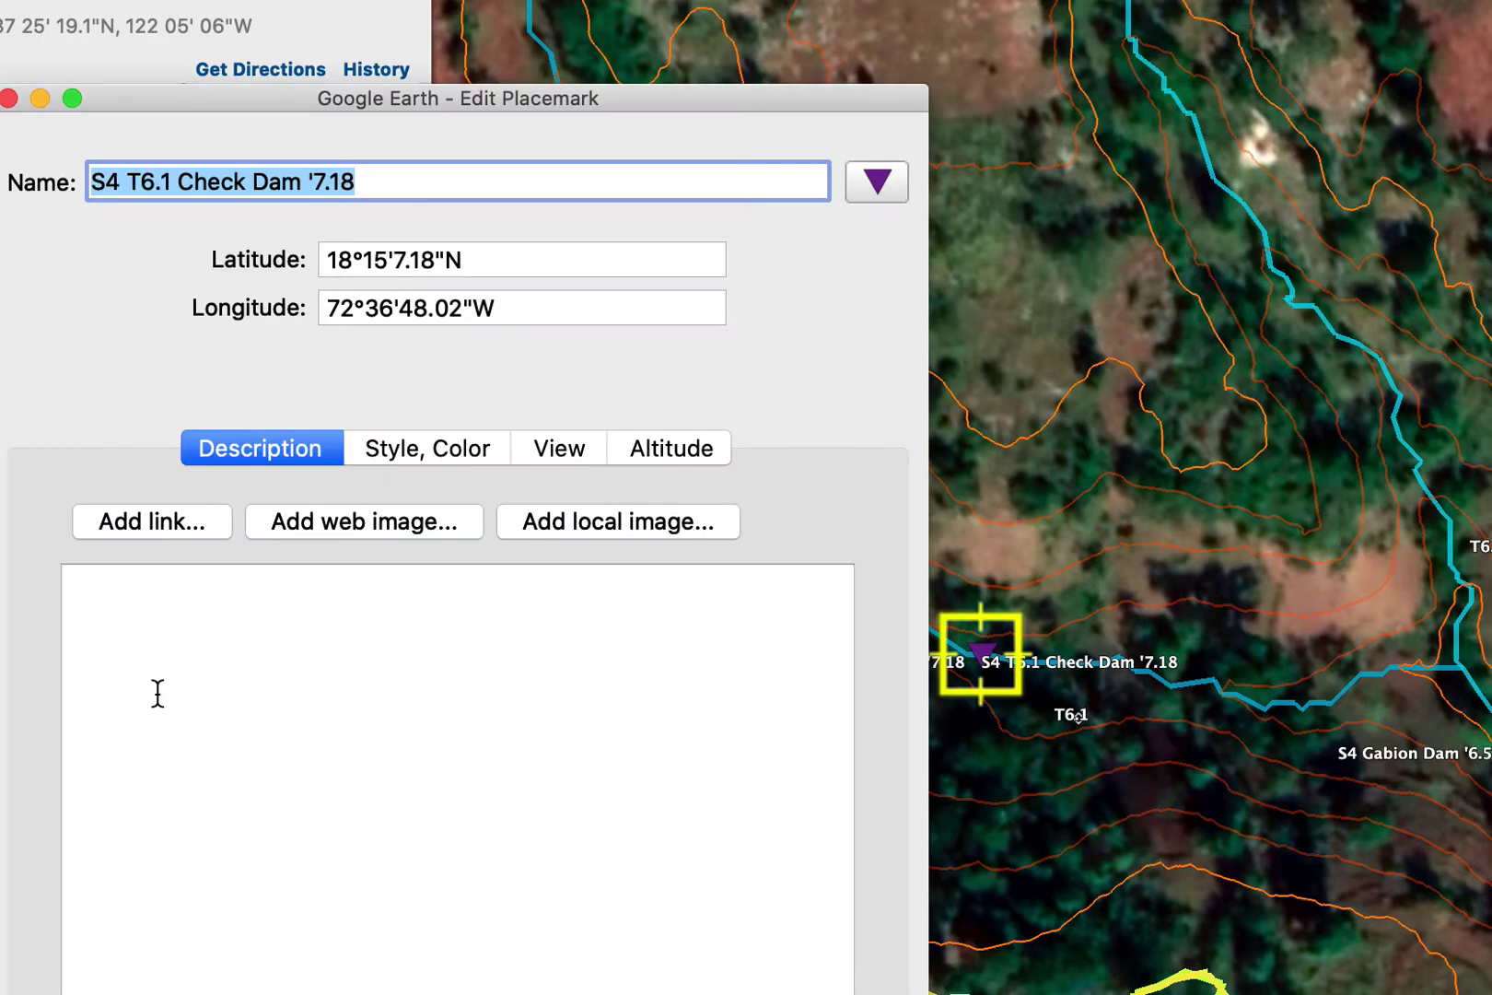
{"action": "left_click_drag", "start_coordinate": [1002, 651], "coordinate": [1282, 714]}
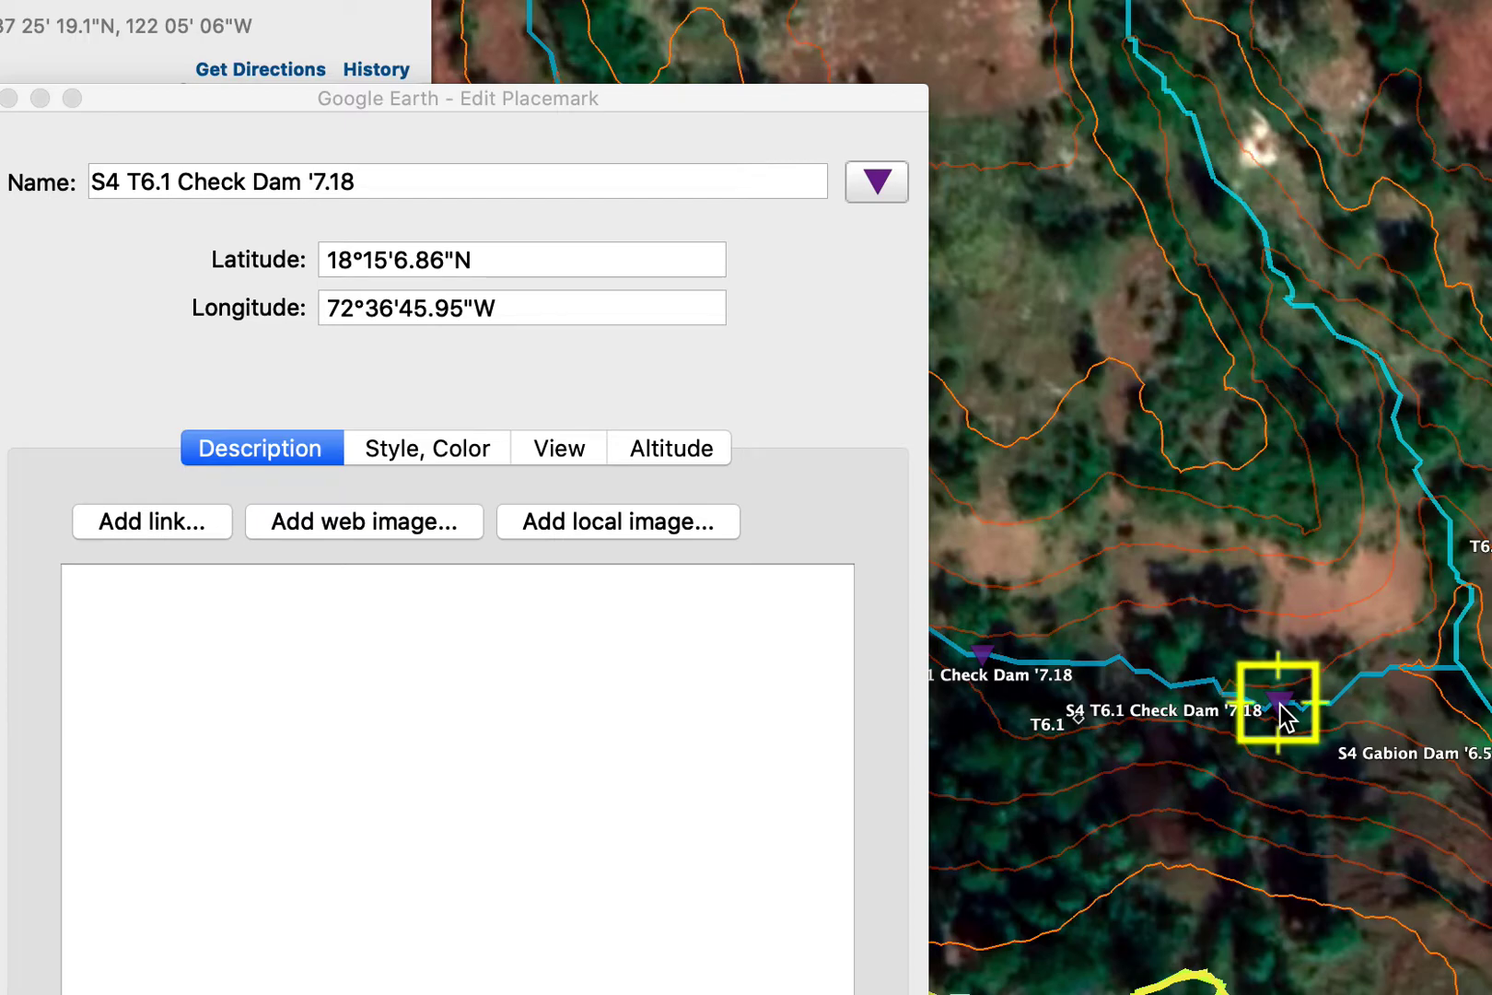
{"action": "left_click_drag", "start_coordinate": [1285, 714], "coordinate": [1284, 710]}
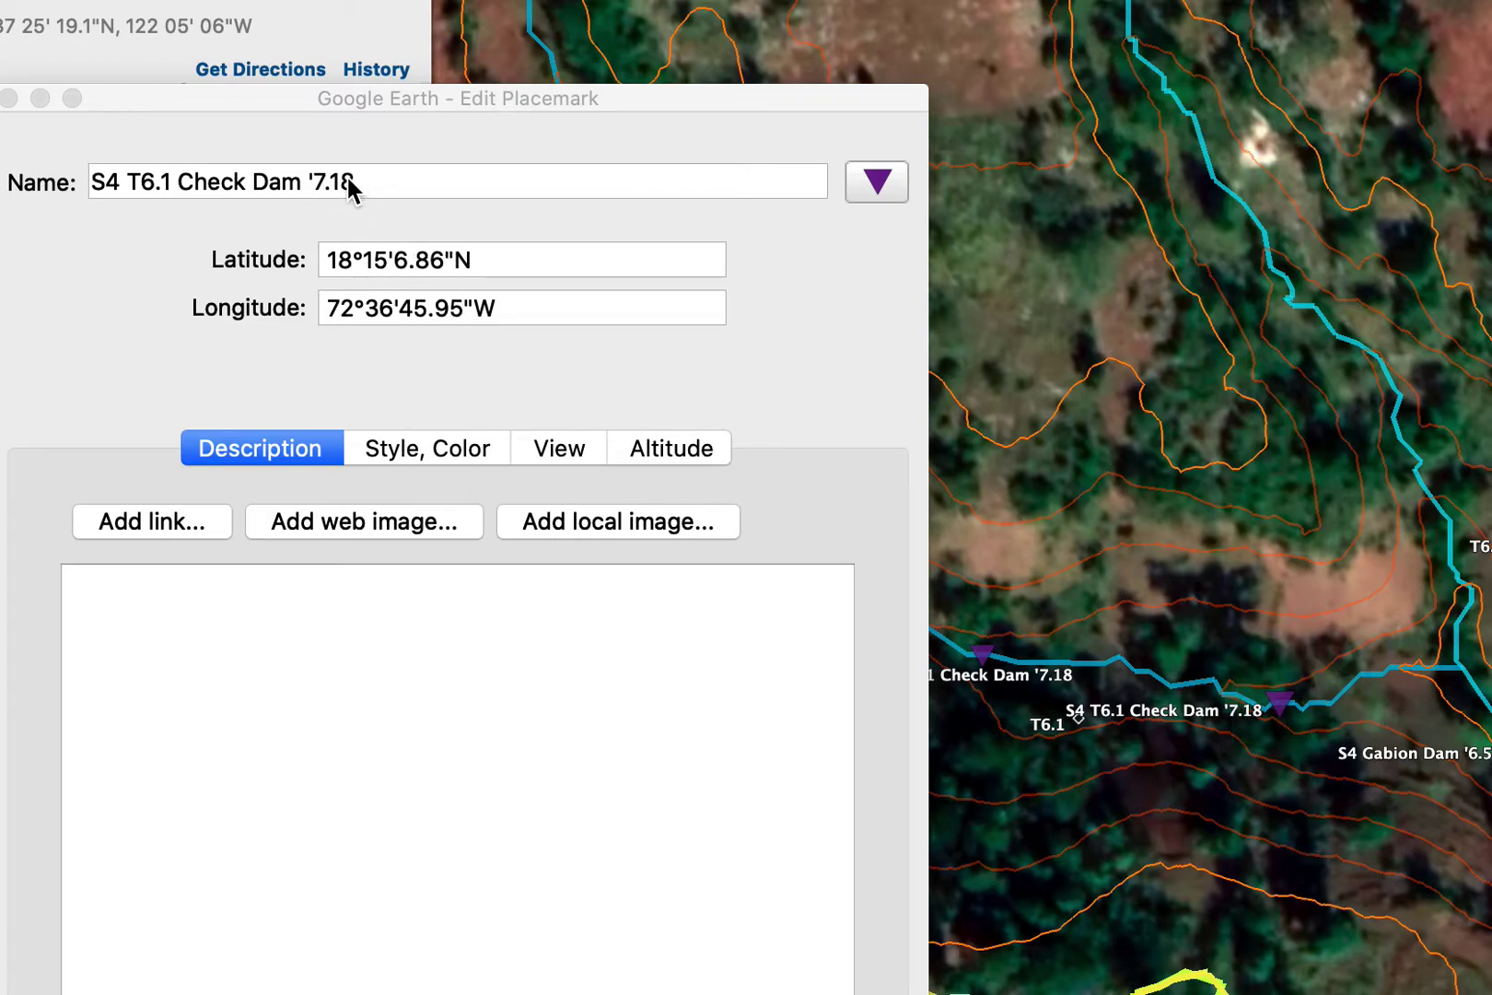
Rename the downstream copy as S4 T6.1 Check Dam '6.86 and save it.
{"action": "left_click_drag", "start_coordinate": [353, 190], "coordinate": [318, 193]}
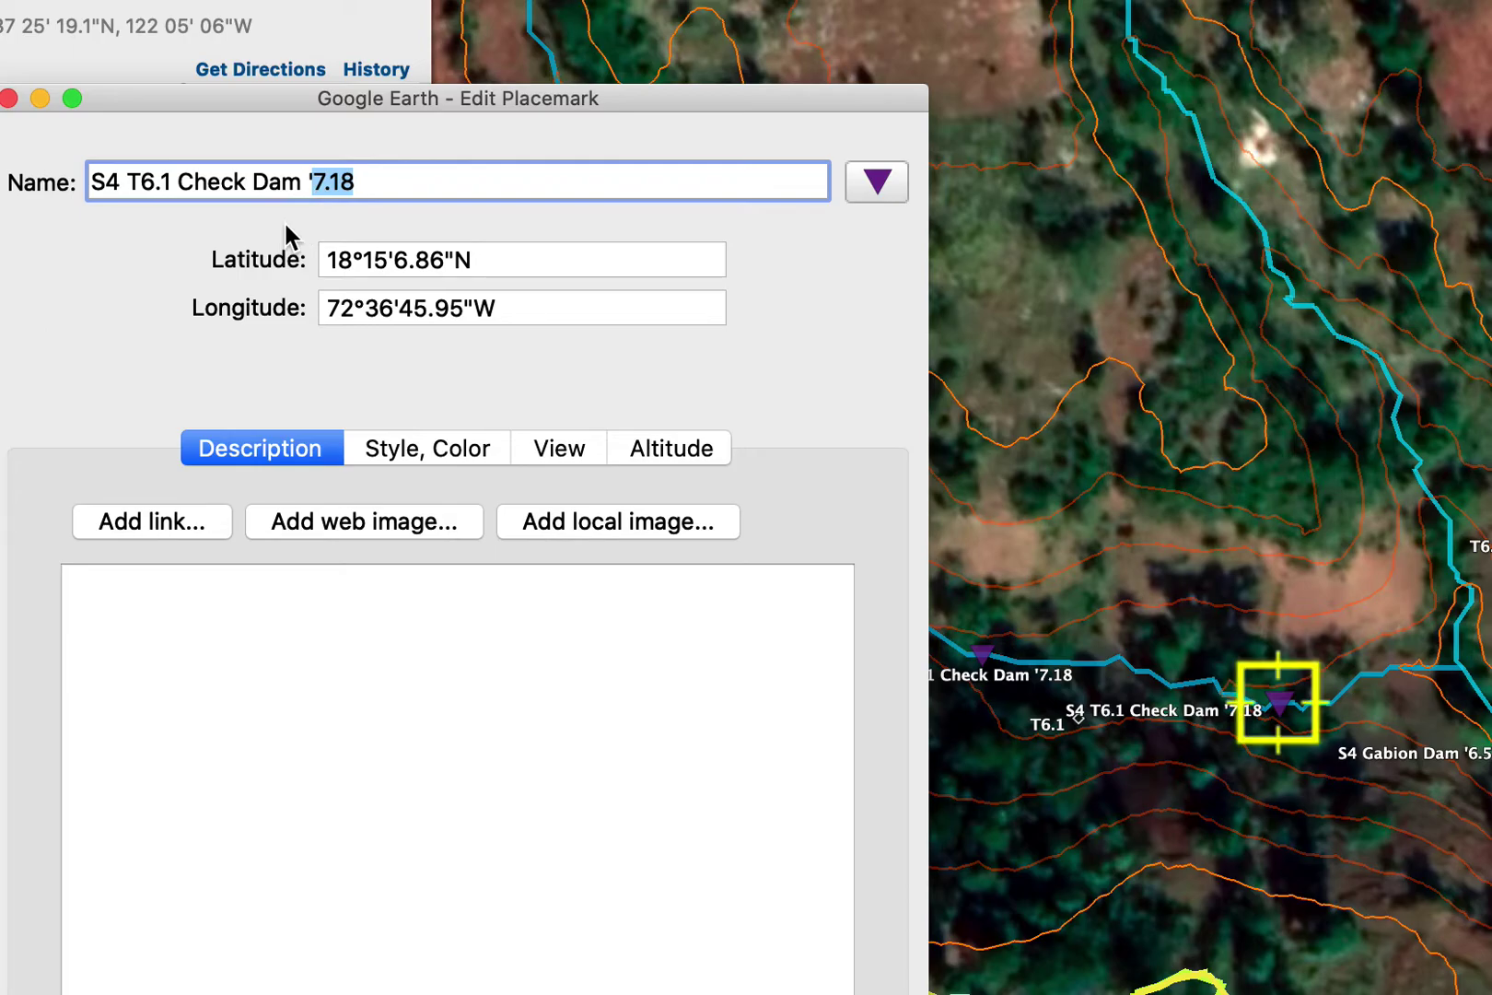
{"action": "type", "text": "6.86"}
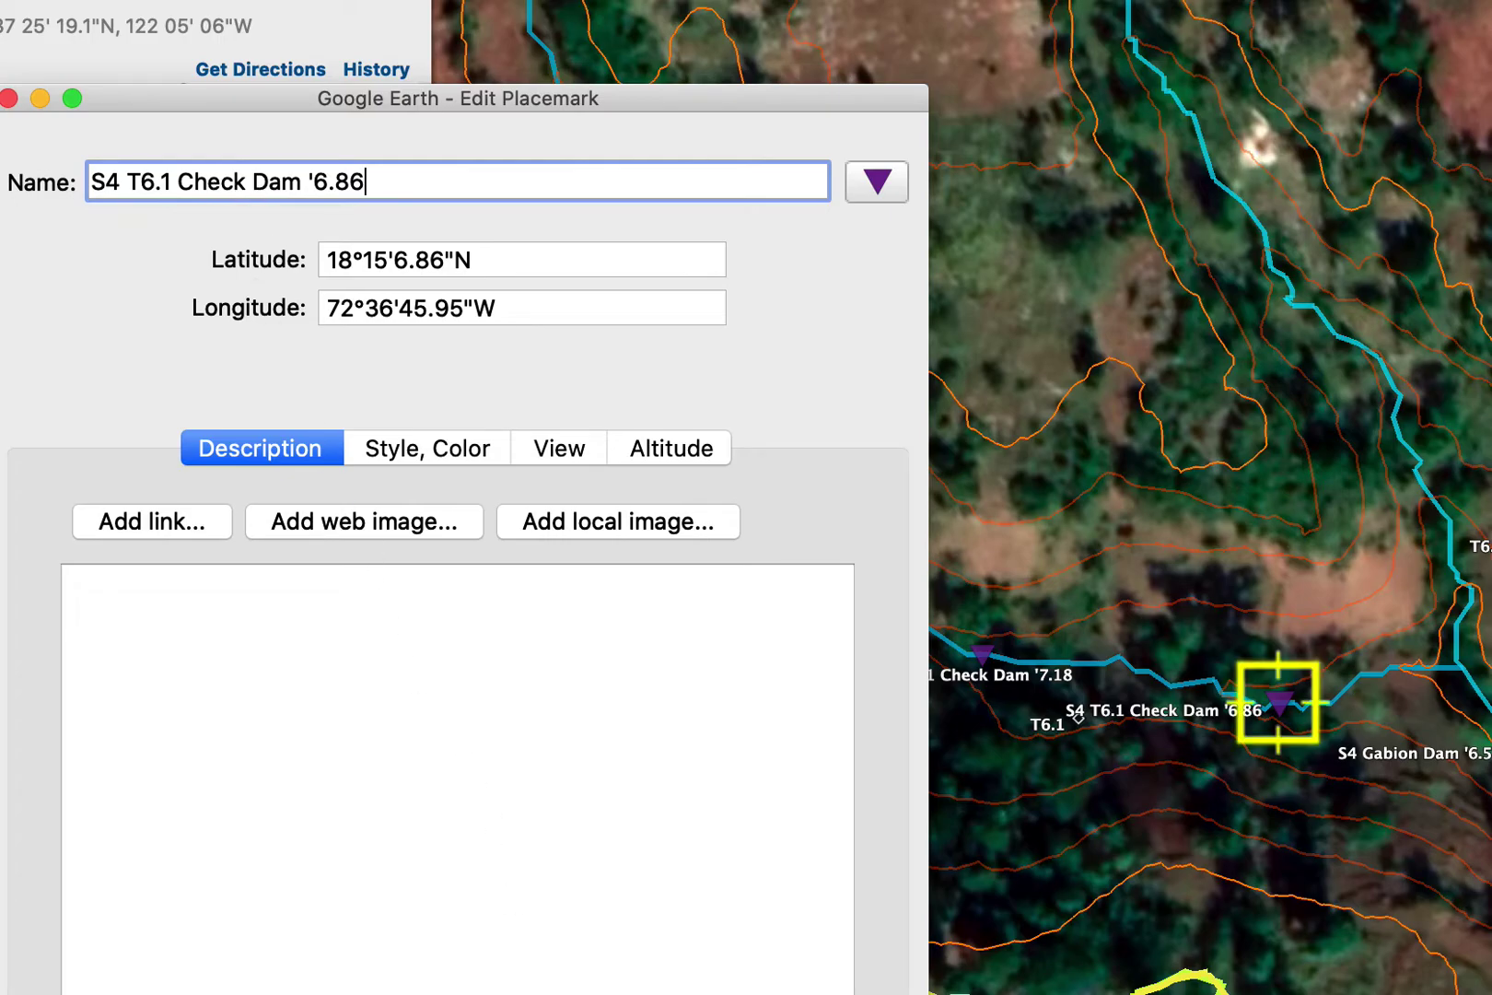
{"action": "key", "text": "Return"}
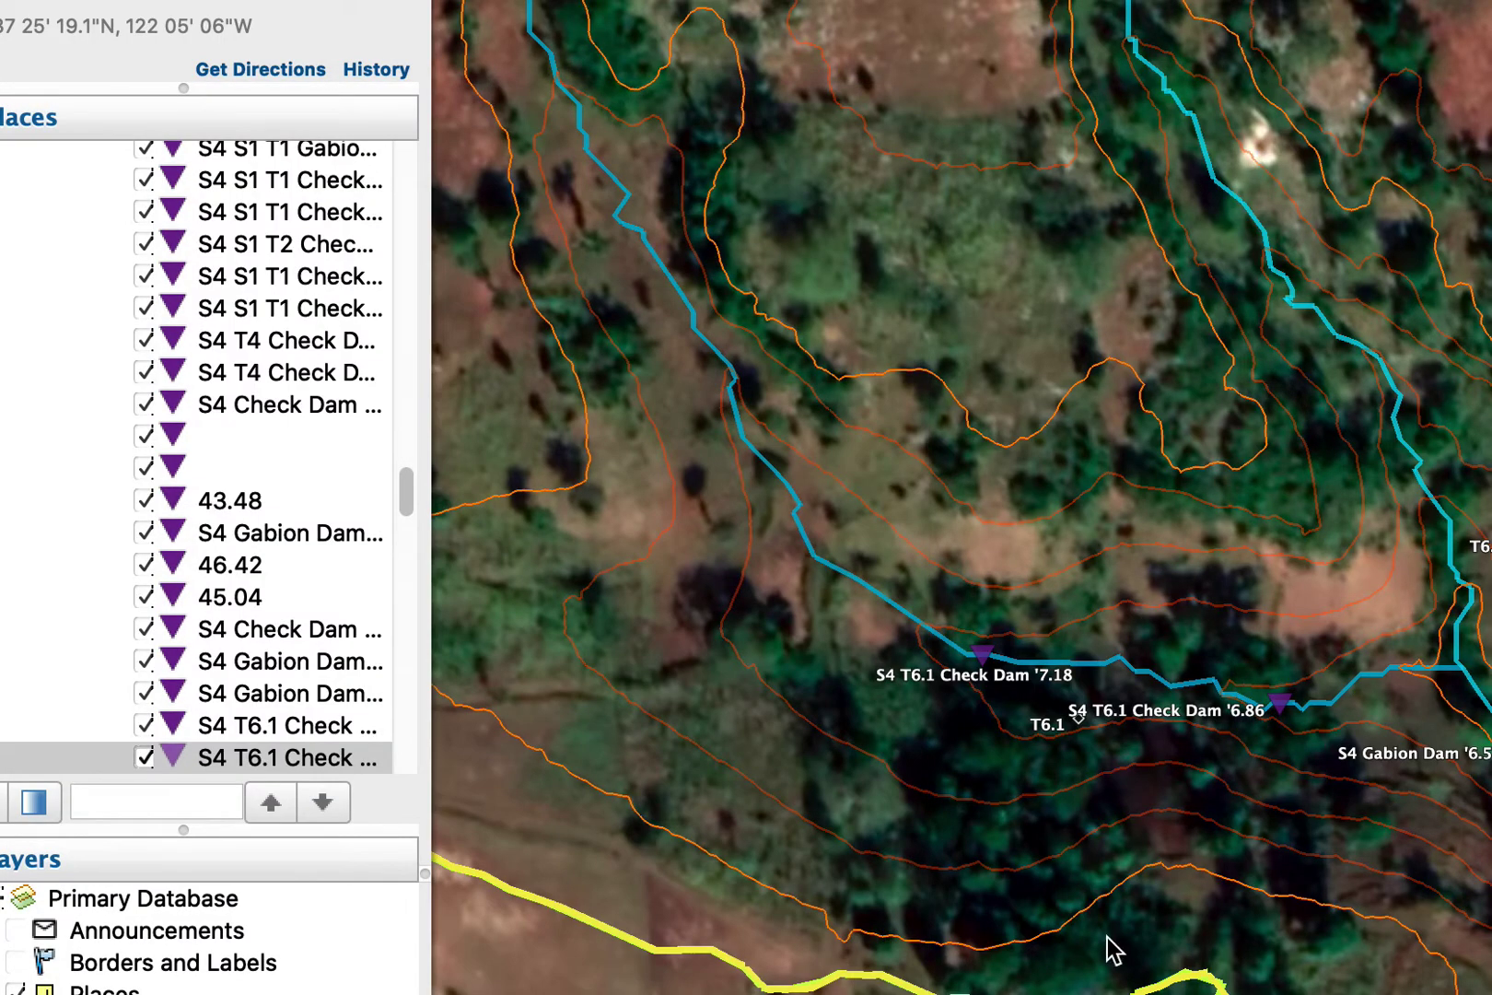
Duplicate the S4 T6.1 Check Dam '7.18 placemark and move the copy upstream onto the tributary, just below the upper orange contour crossing.
{"action": "left_click_drag", "start_coordinate": [1285, 854], "coordinate": [1434, 994]}
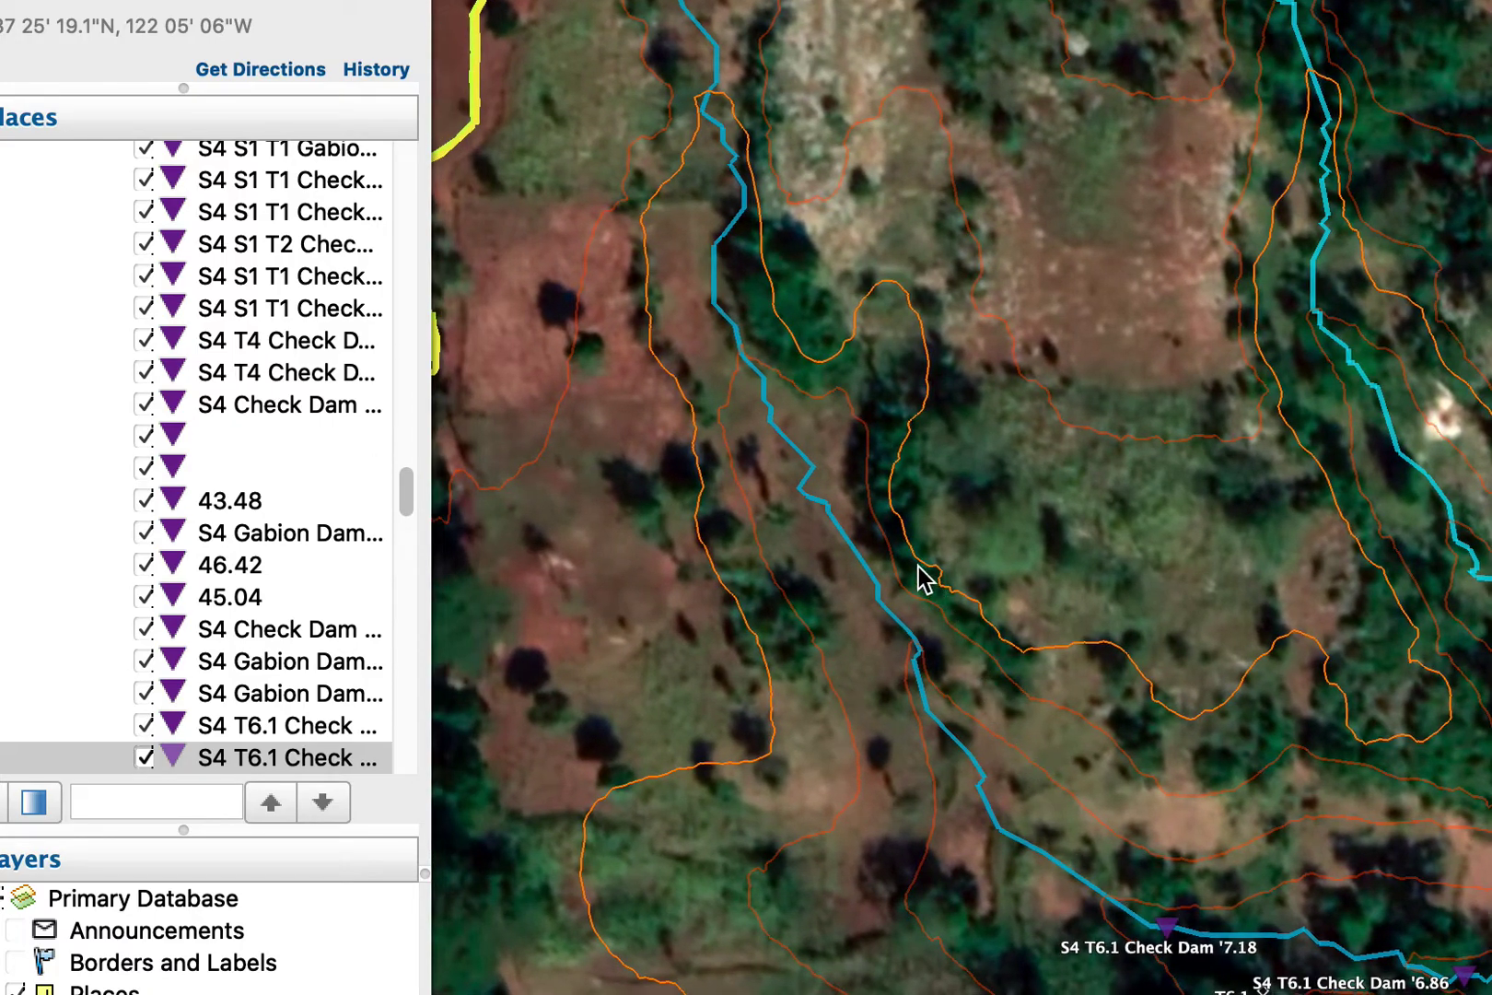
{"action": "left_click_drag", "start_coordinate": [954, 670], "coordinate": [996, 784]}
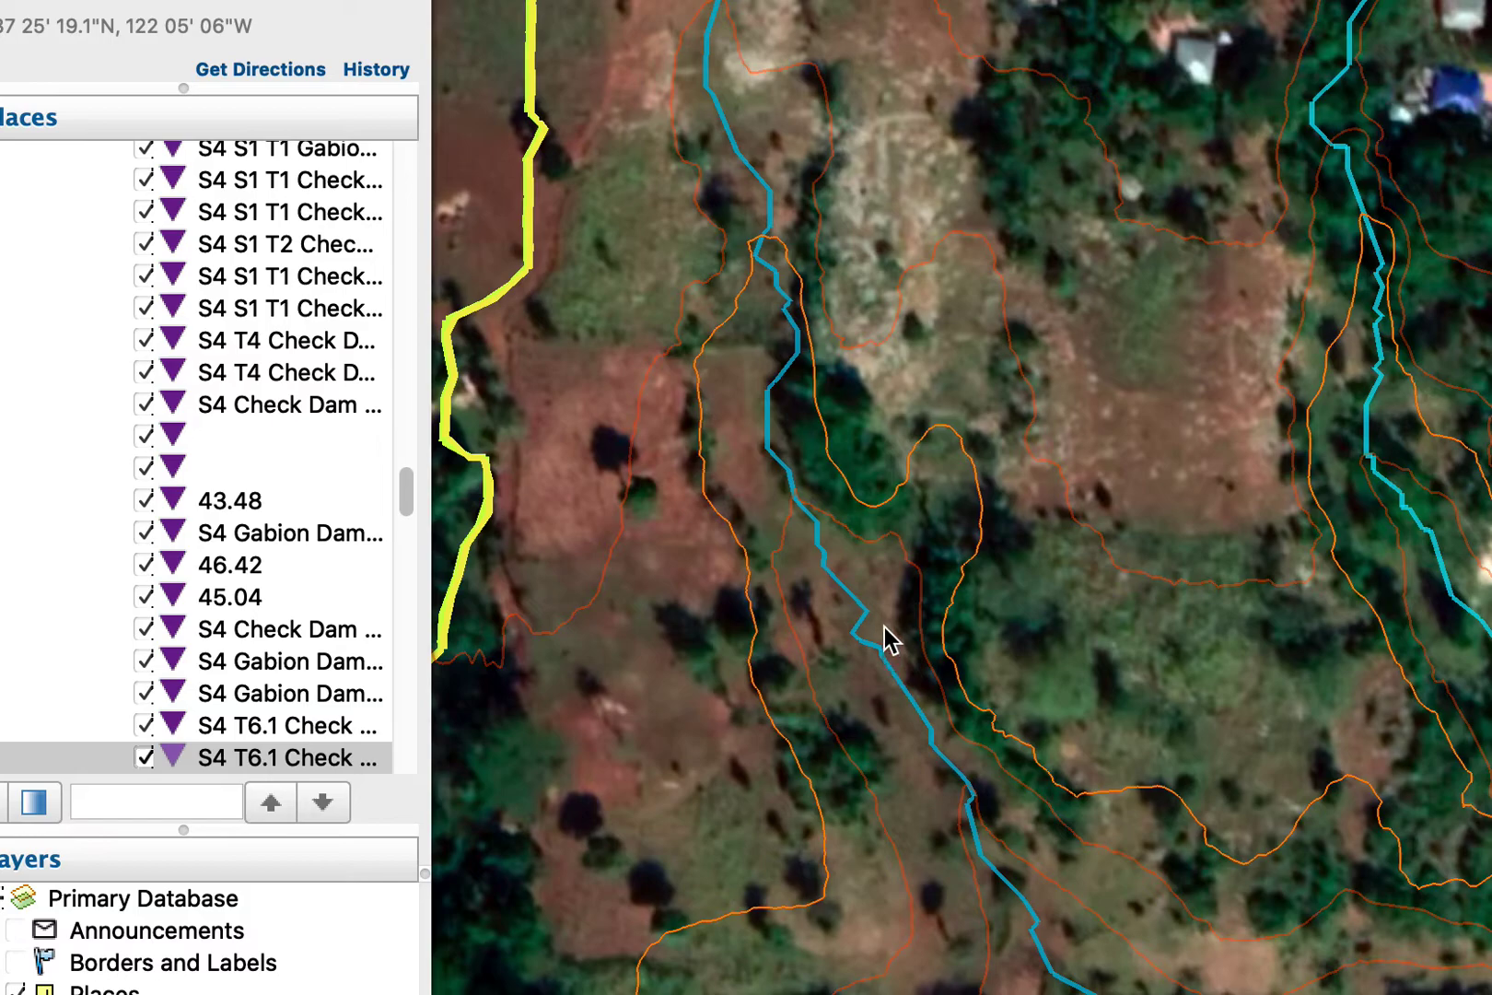
{"action": "left_click_drag", "start_coordinate": [832, 548], "coordinate": [838, 758]}
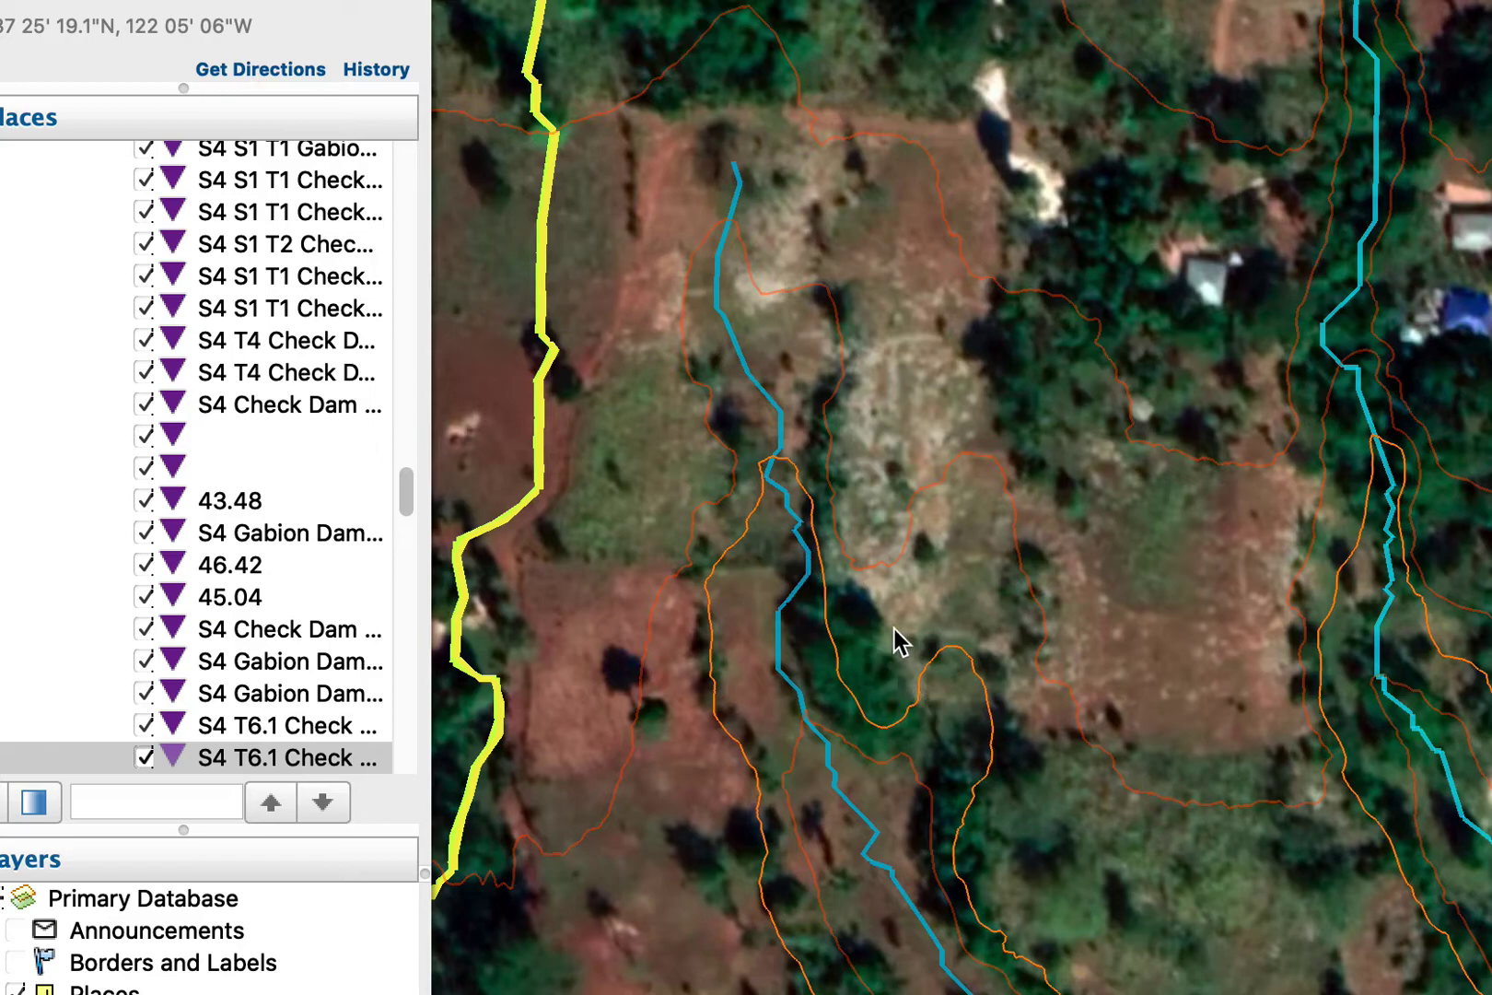
{"action": "left_click_drag", "start_coordinate": [896, 637], "coordinate": [877, 514]}
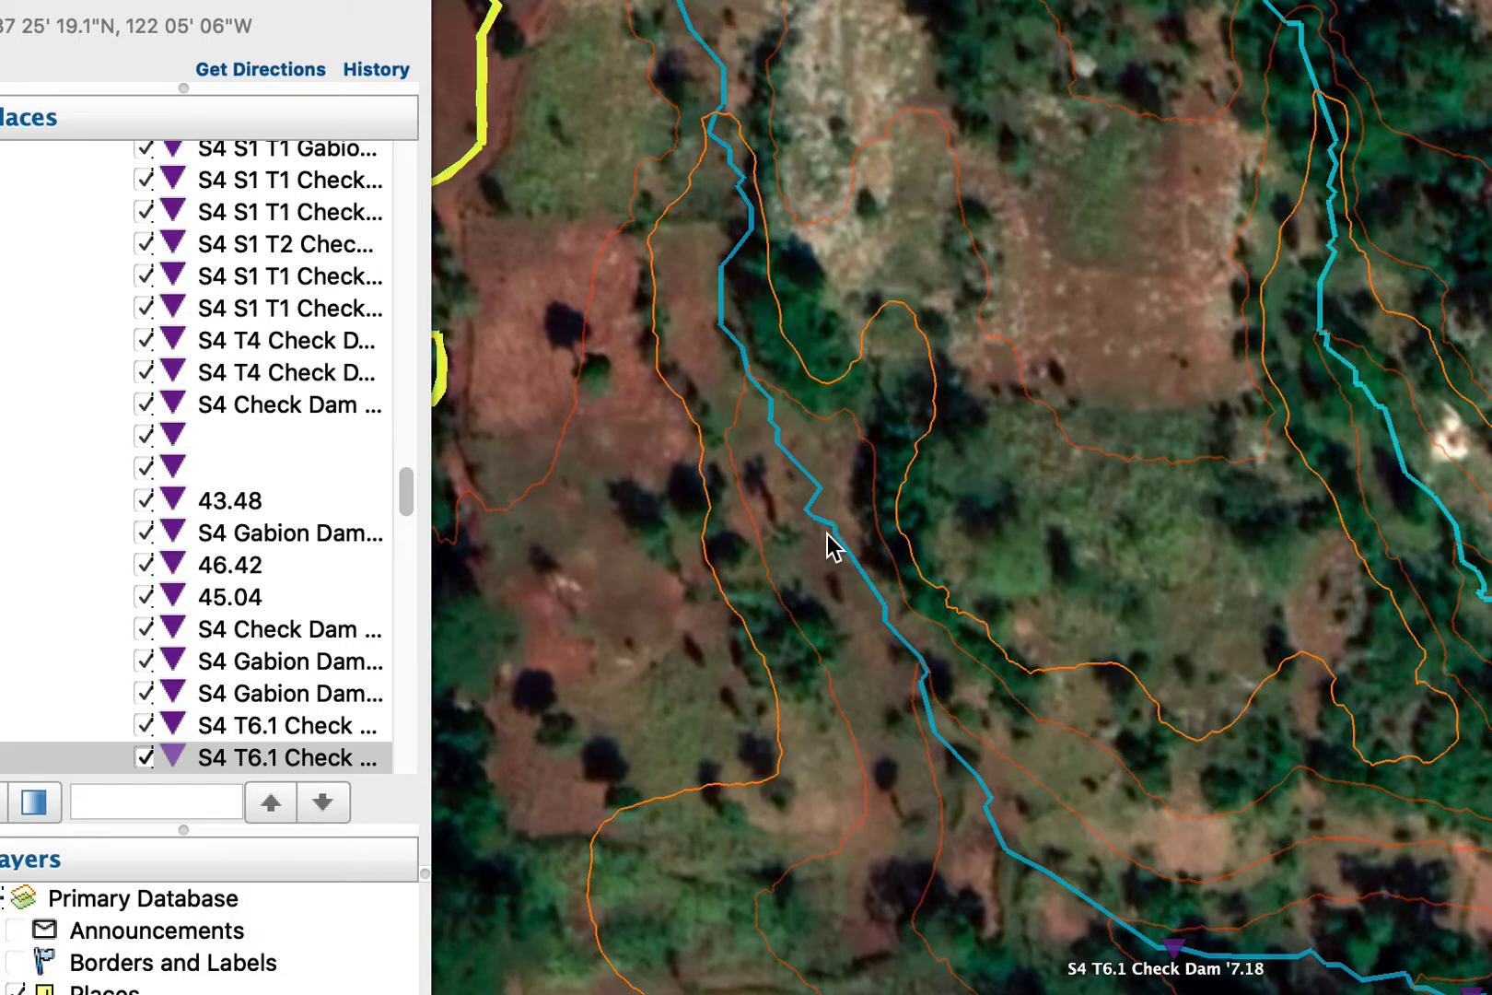
{"action": "left_click", "coordinate": [1175, 949]}
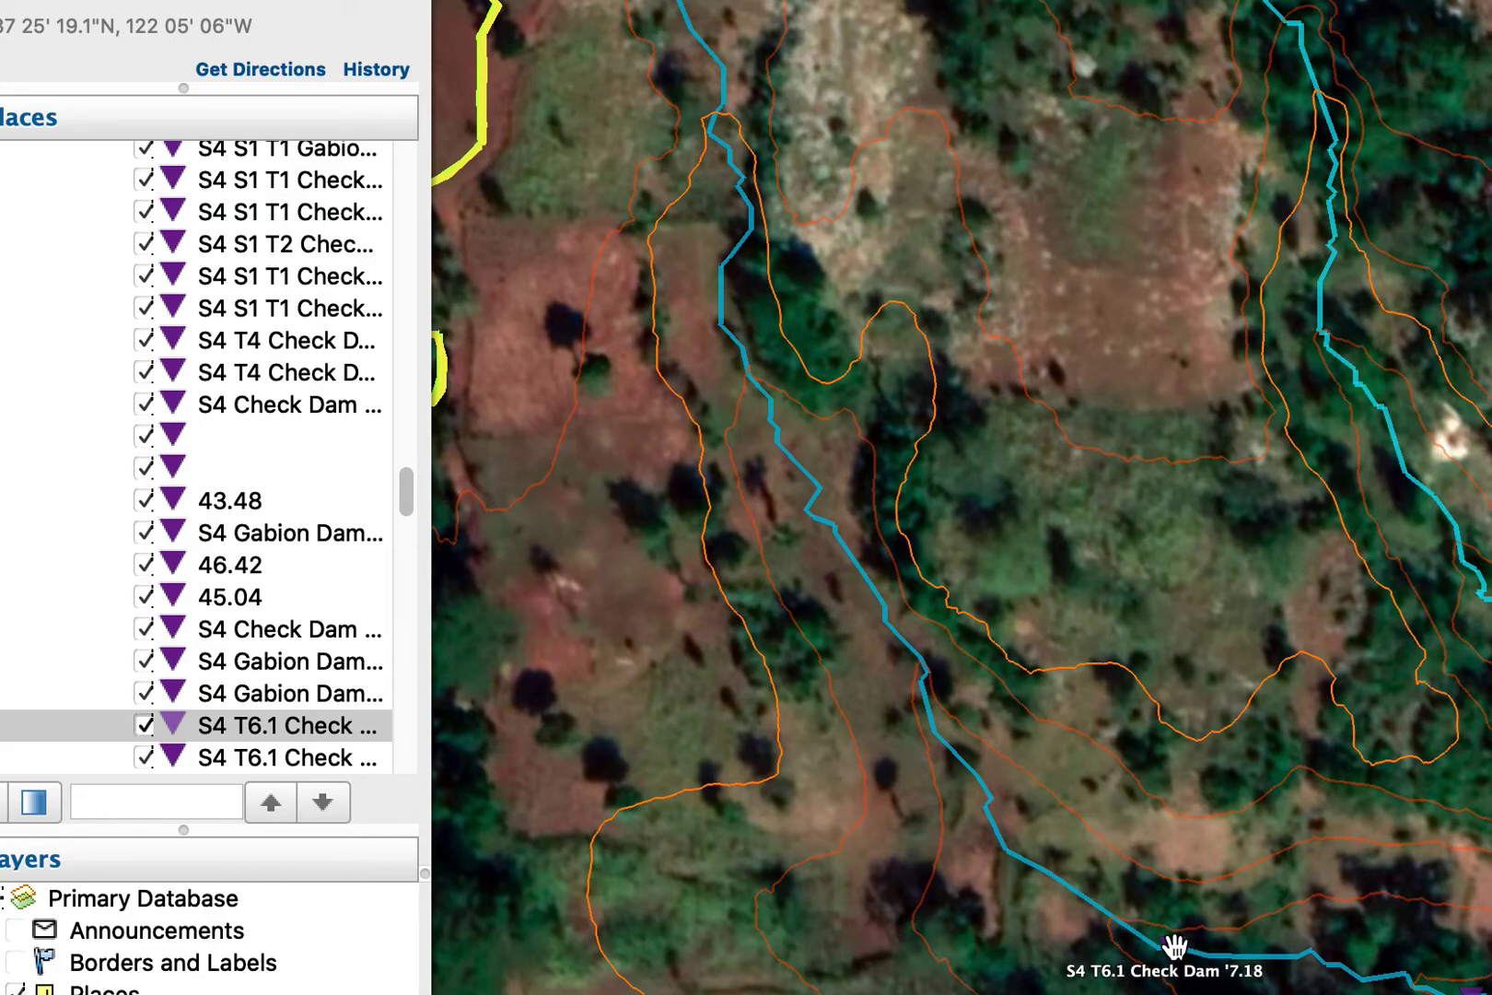
{"action": "left_click", "coordinate": [304, 727]}
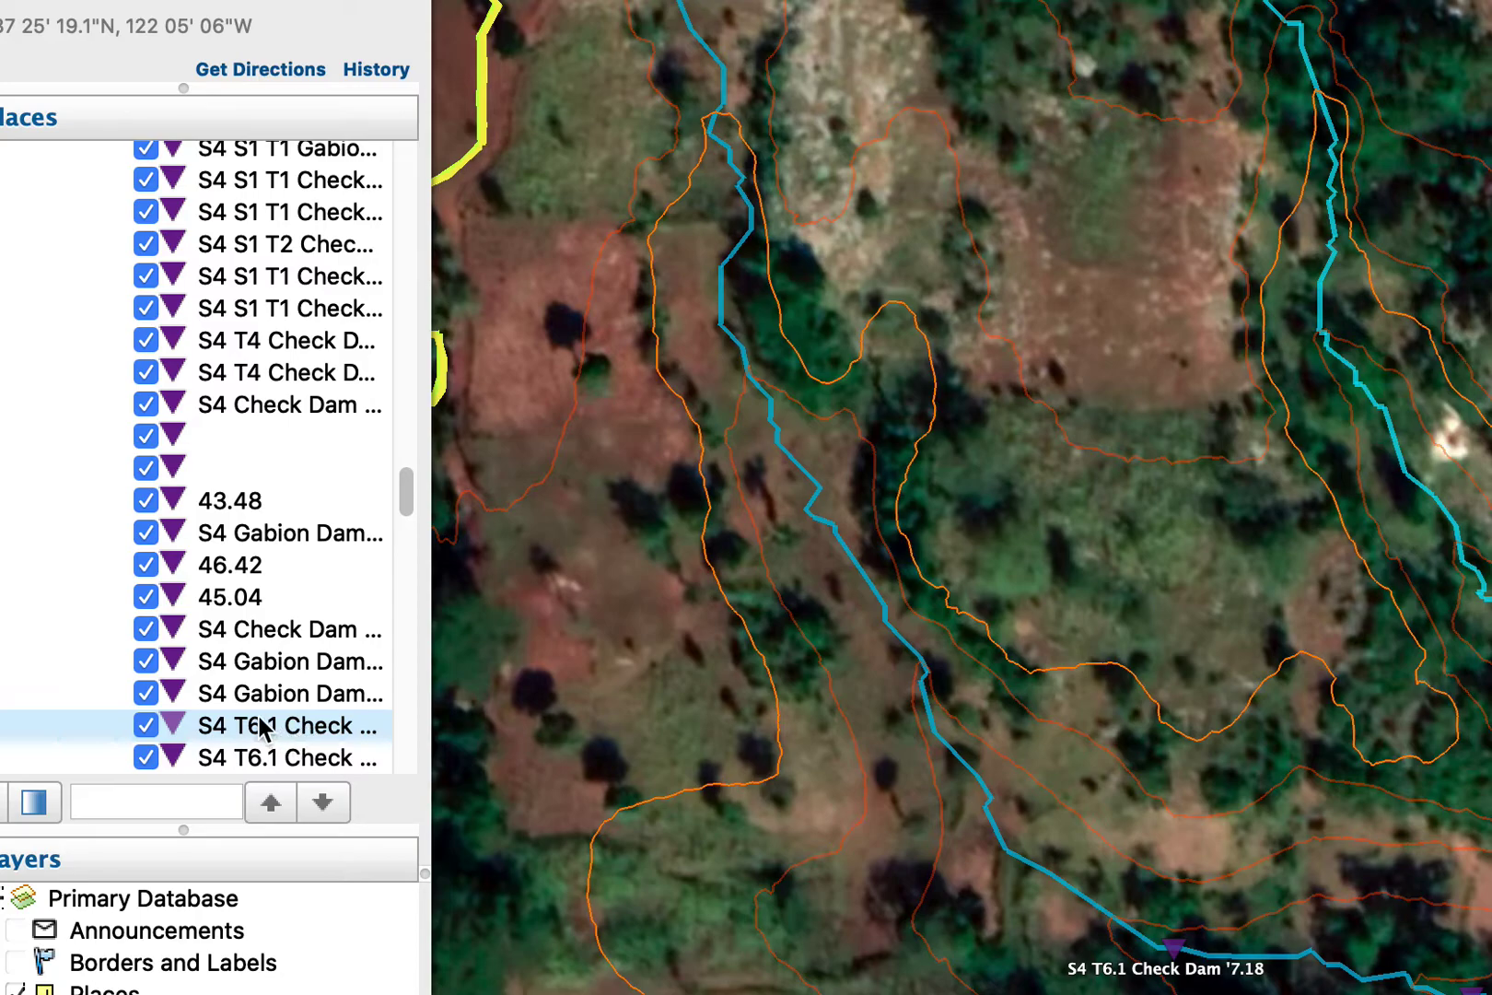
{"action": "key", "text": "Down"}
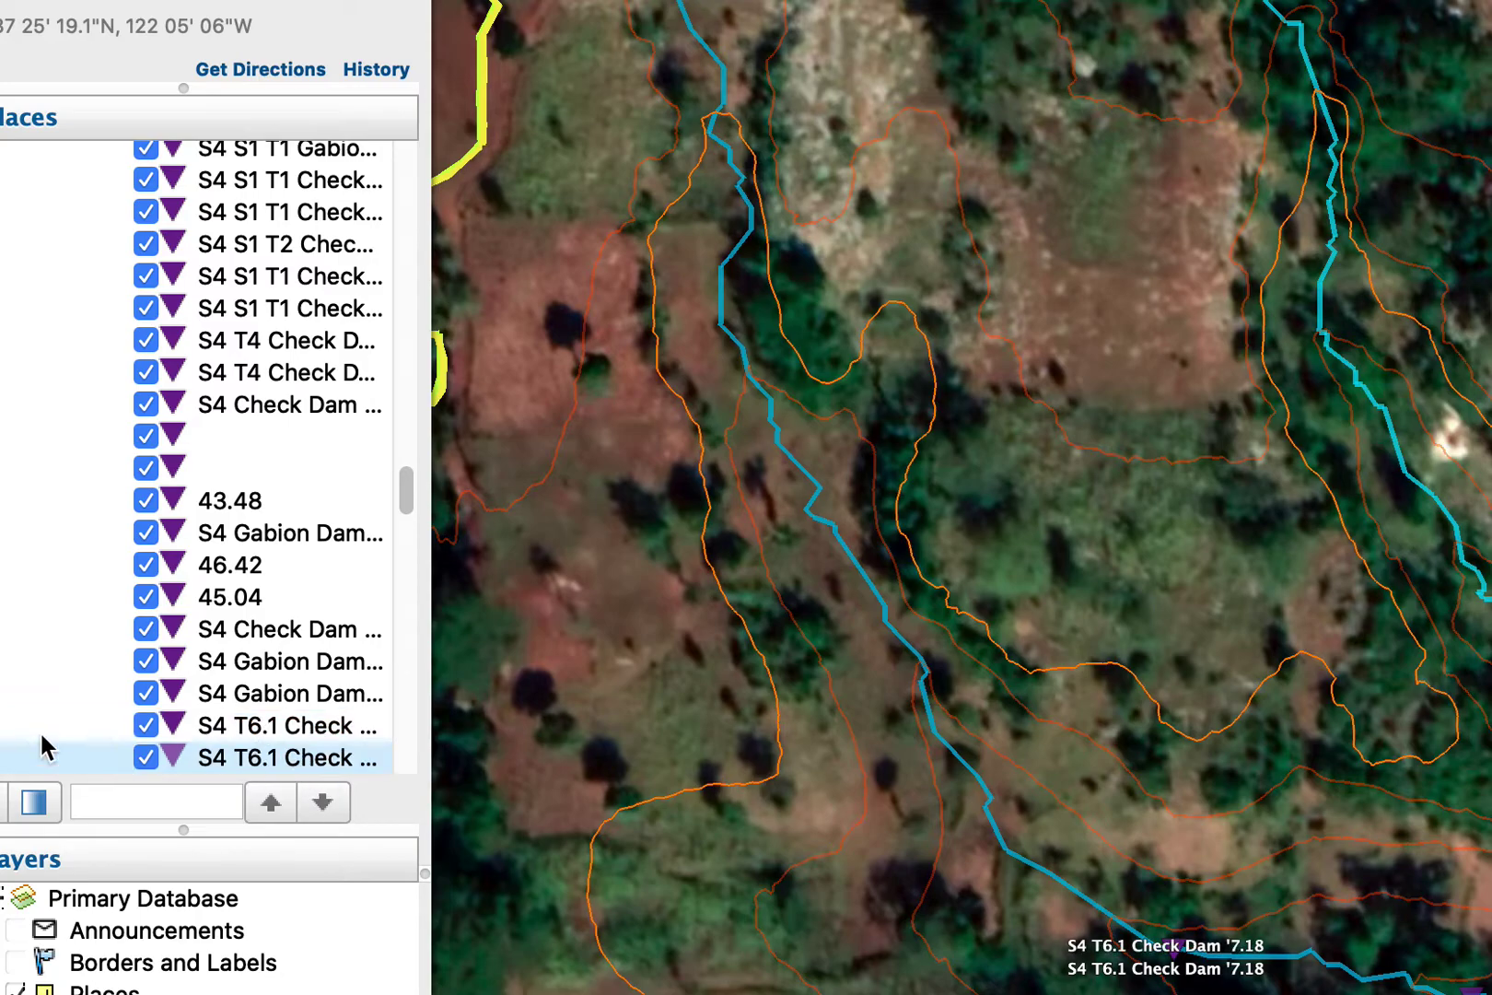
{"action": "key", "text": "super+i"}
{"action": "left_click_drag", "start_coordinate": [525, 105], "coordinate": [1490, 228]}
{"action": "left_click_drag", "start_coordinate": [1195, 930], "coordinate": [730, 257]}
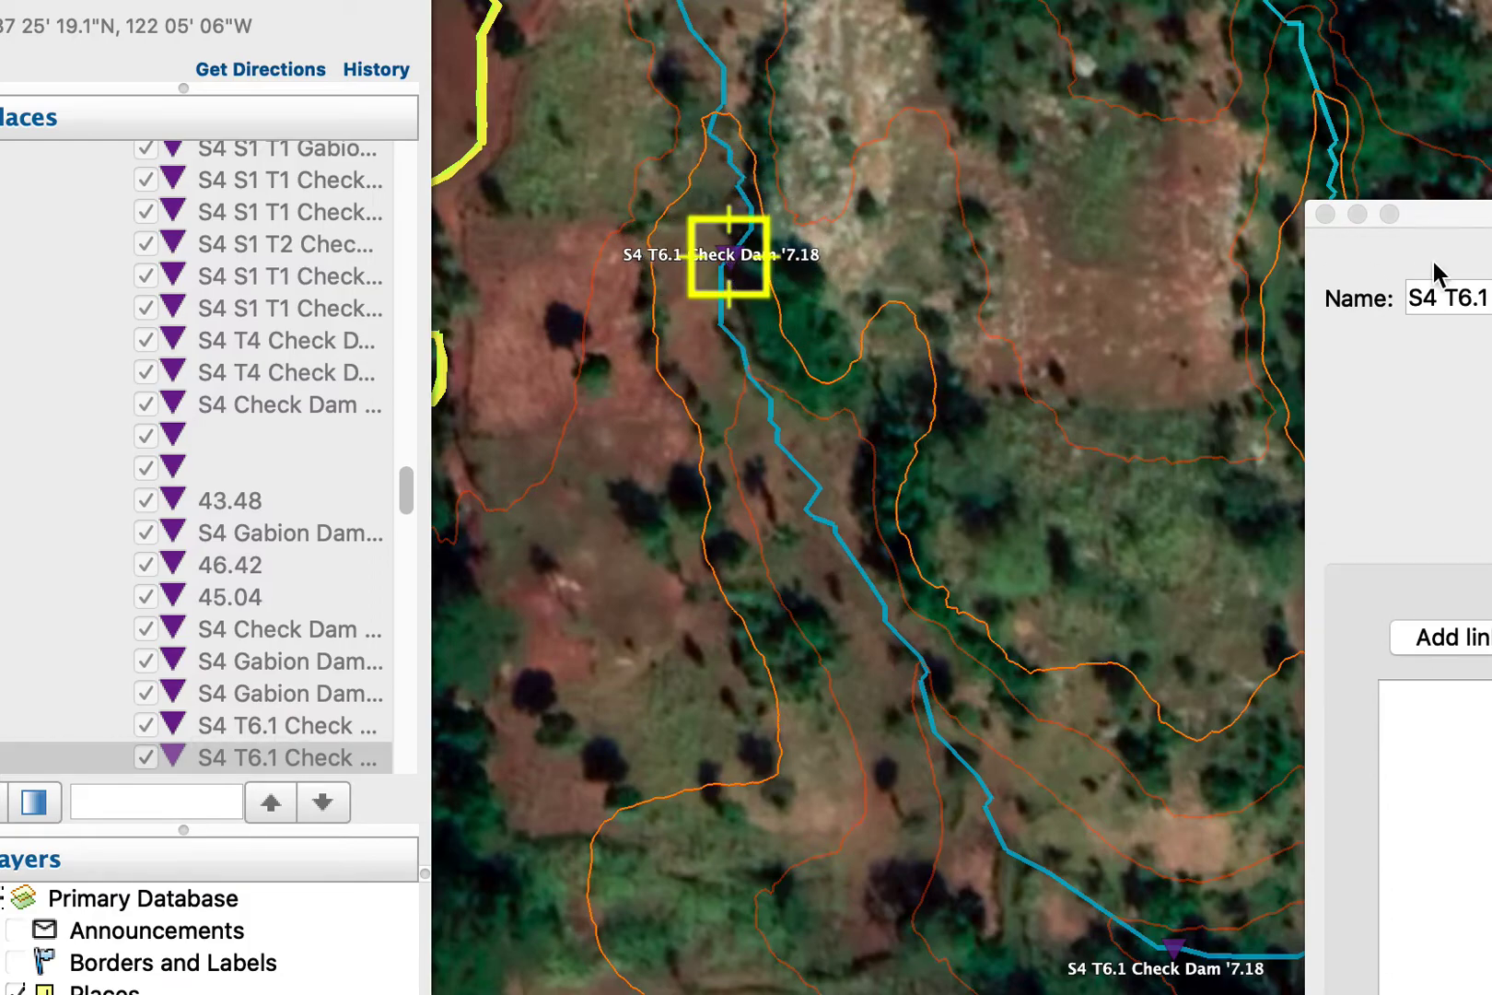
Rename the upstream copy as S4 T6.1 Check Dam '11.76 and save it.
{"action": "left_click_drag", "start_coordinate": [1482, 214], "coordinate": [1390, 394]}
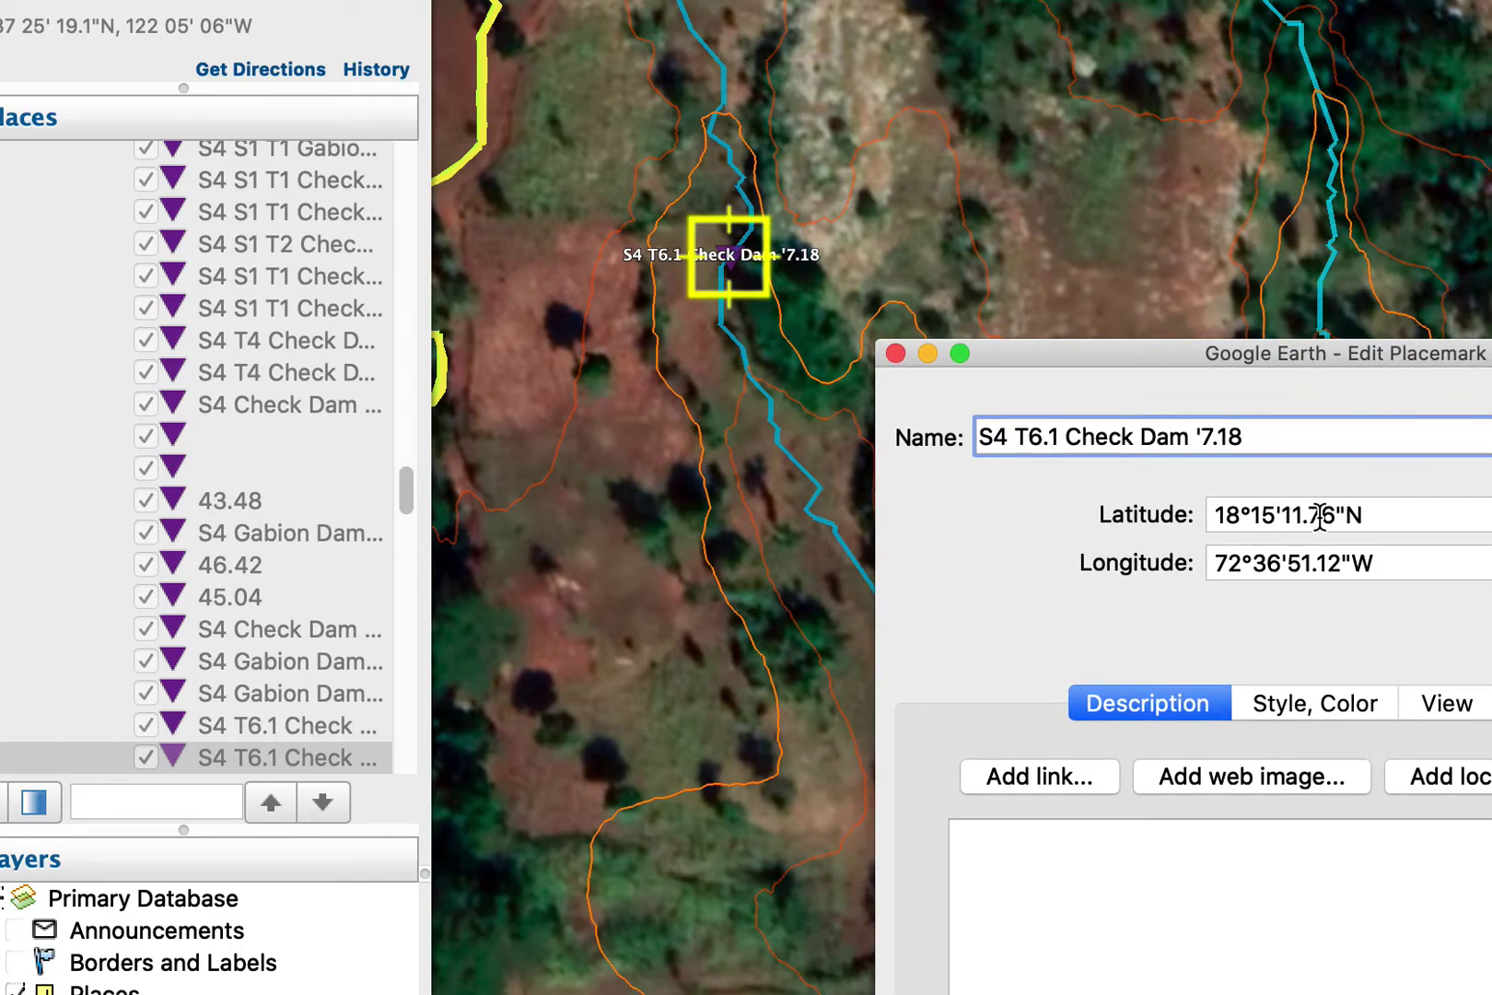
{"action": "left_click_drag", "start_coordinate": [1200, 435], "coordinate": [1243, 433]}
{"action": "type", "text": "11.6"}
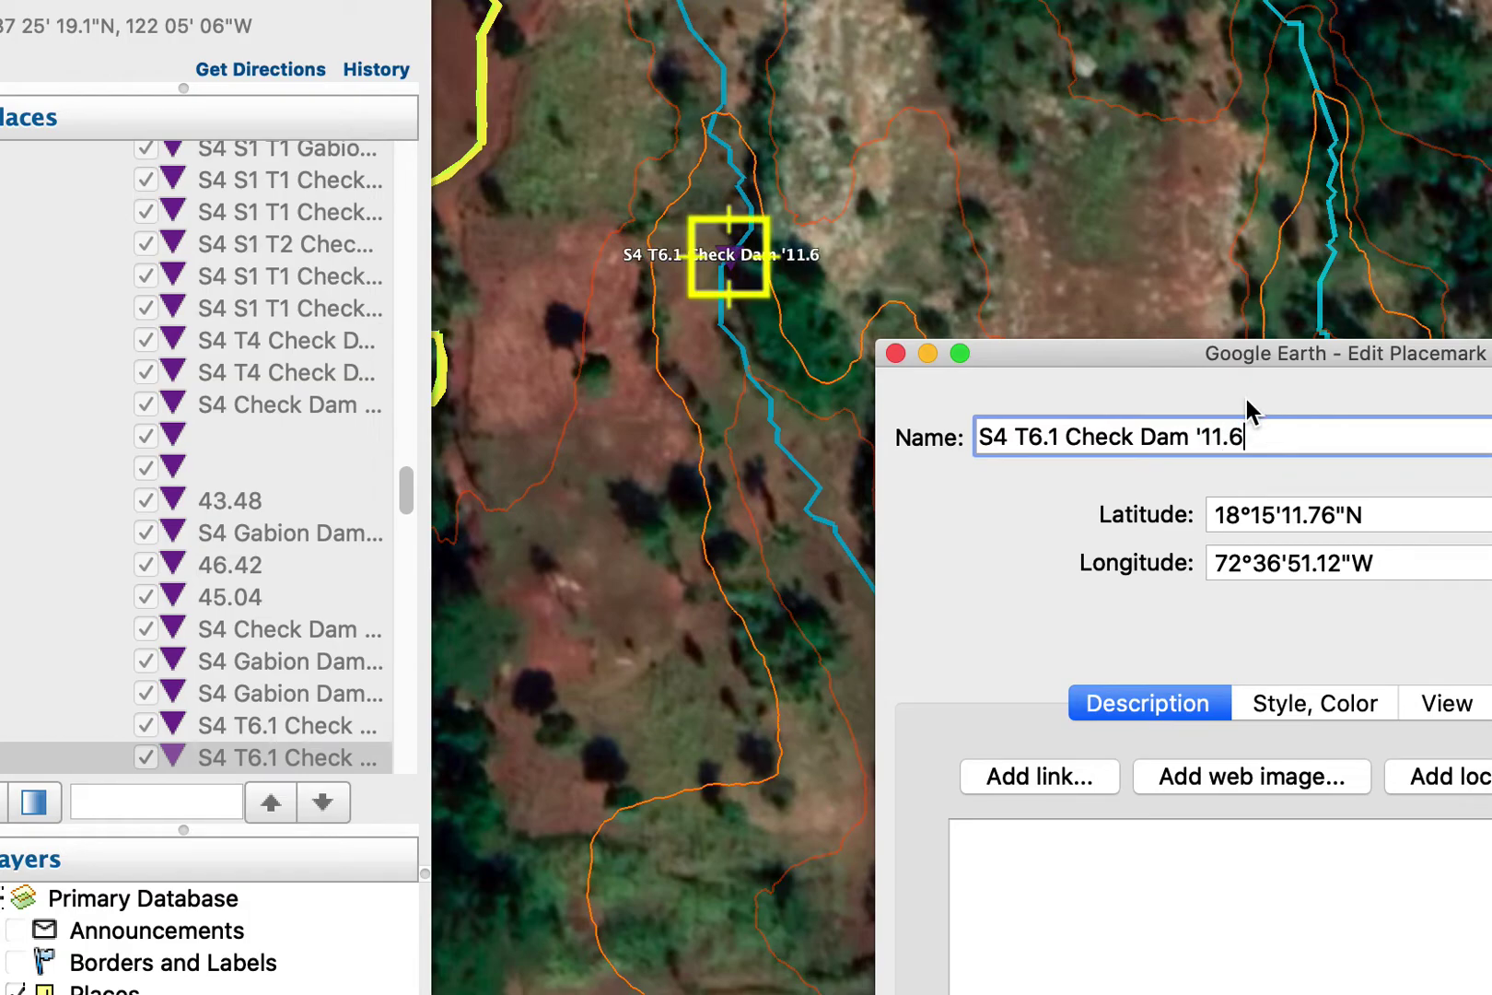
{"action": "key", "text": "BackSpace"}
{"action": "type", "text": "76"}
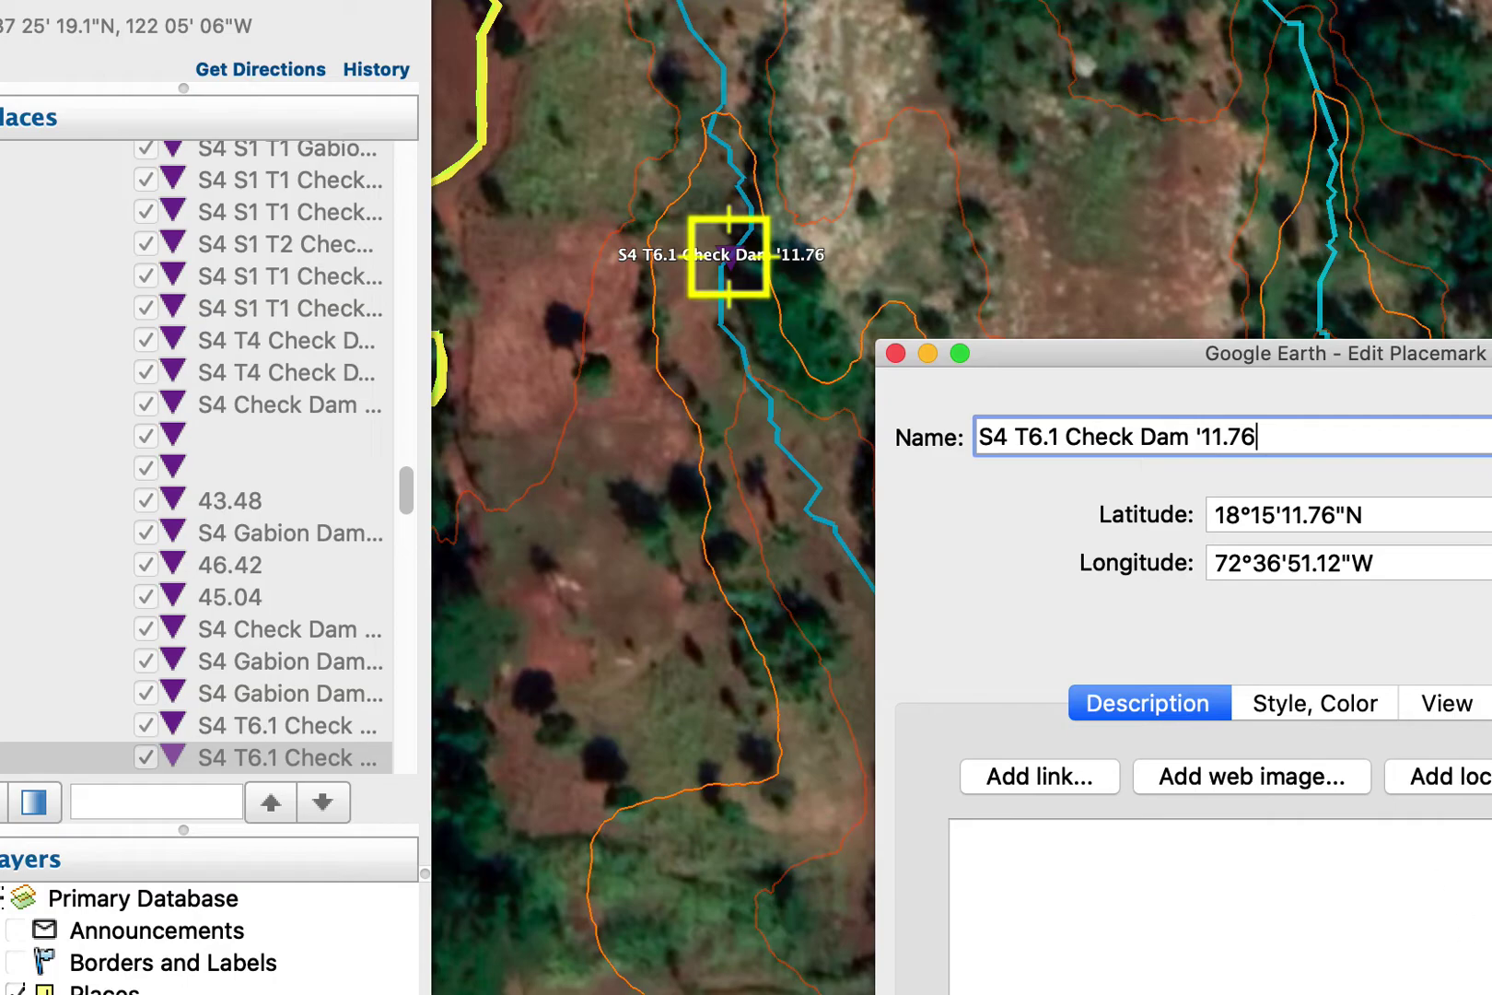
{"action": "key", "text": "Return"}
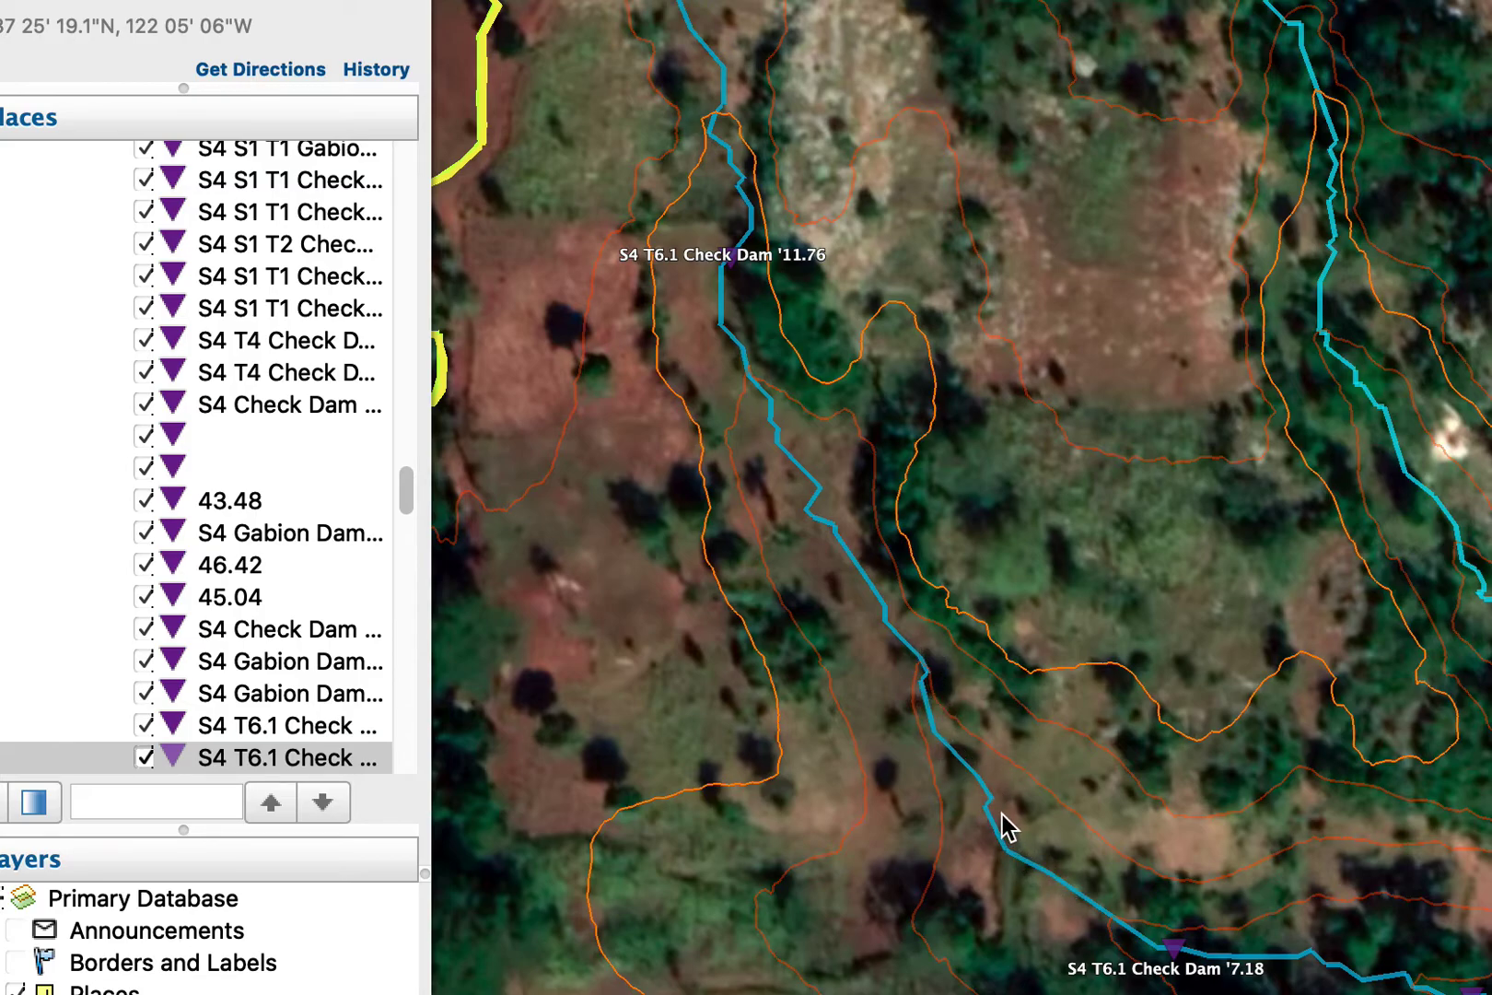
Examine the head of T6.1 and the course of T6.2 down to their confluence for check dam sites.
{"action": "left_click_drag", "start_coordinate": [1072, 364], "coordinate": [1195, 755]}
{"action": "left_click_drag", "start_coordinate": [936, 367], "coordinate": [915, 872]}
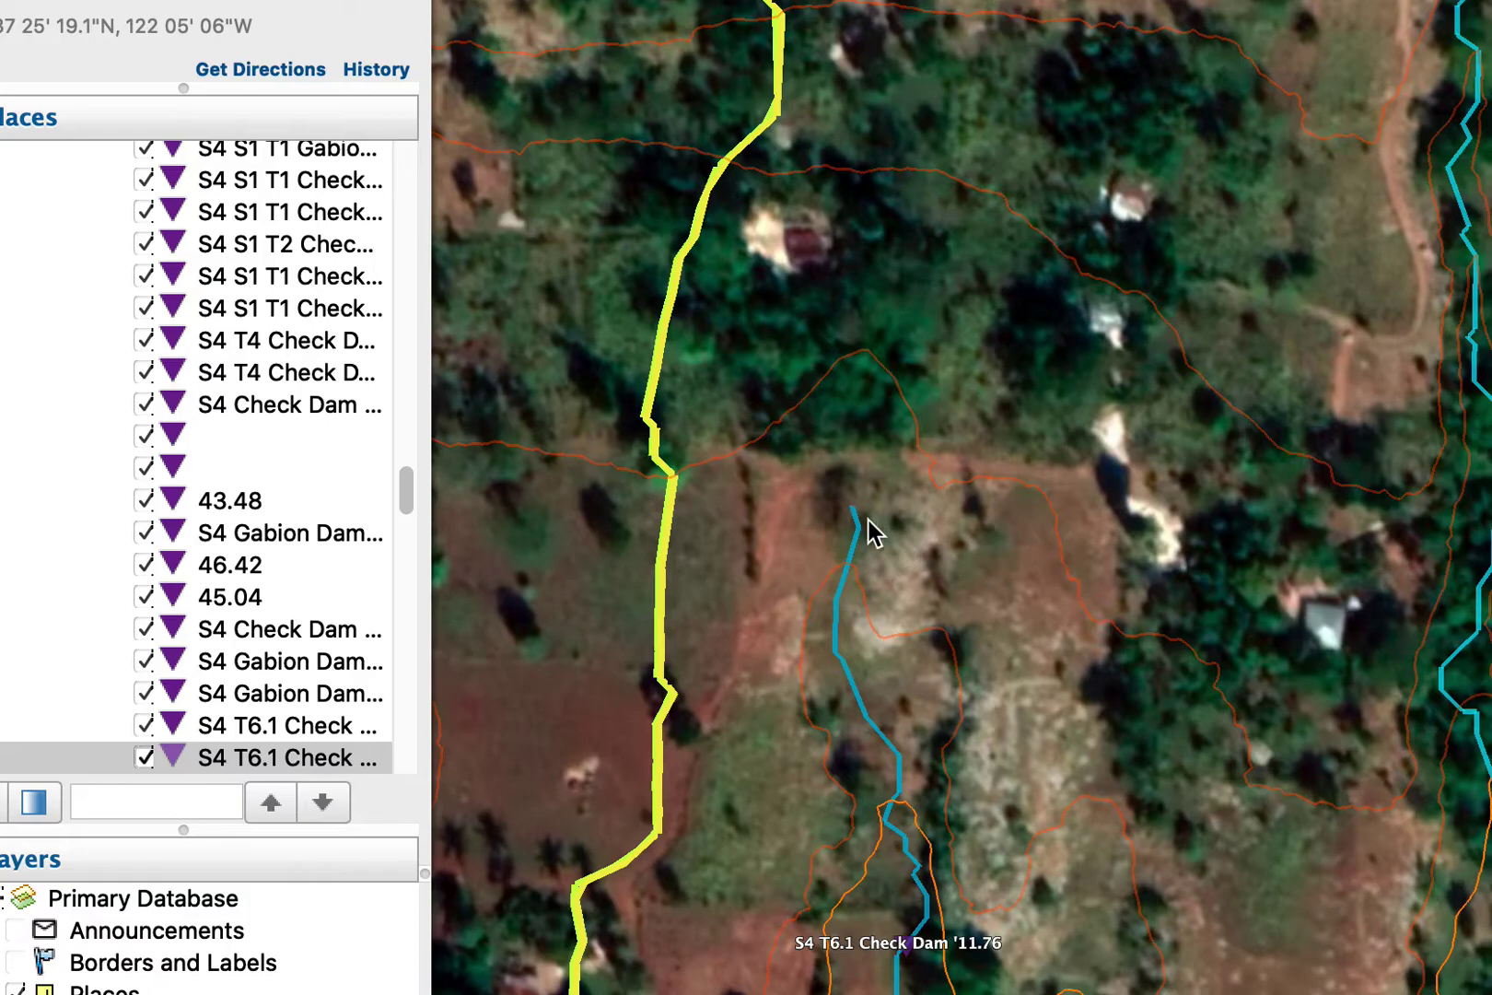
{"action": "left_click_drag", "start_coordinate": [976, 709], "coordinate": [943, 474]}
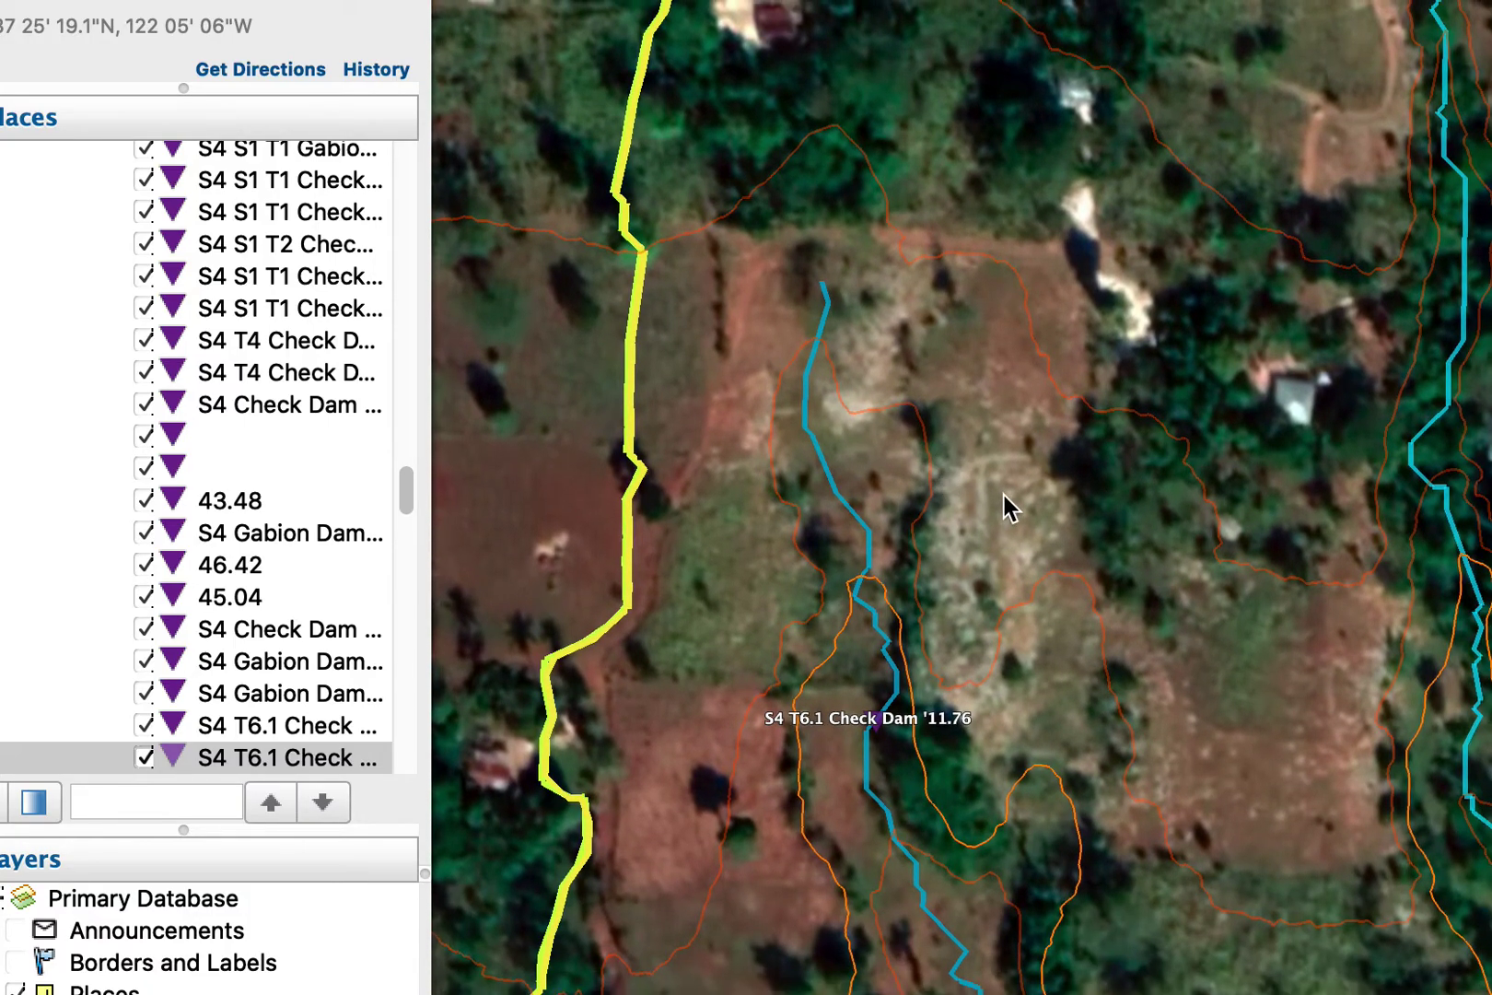
{"action": "left_click_drag", "start_coordinate": [1080, 732], "coordinate": [1045, 631]}
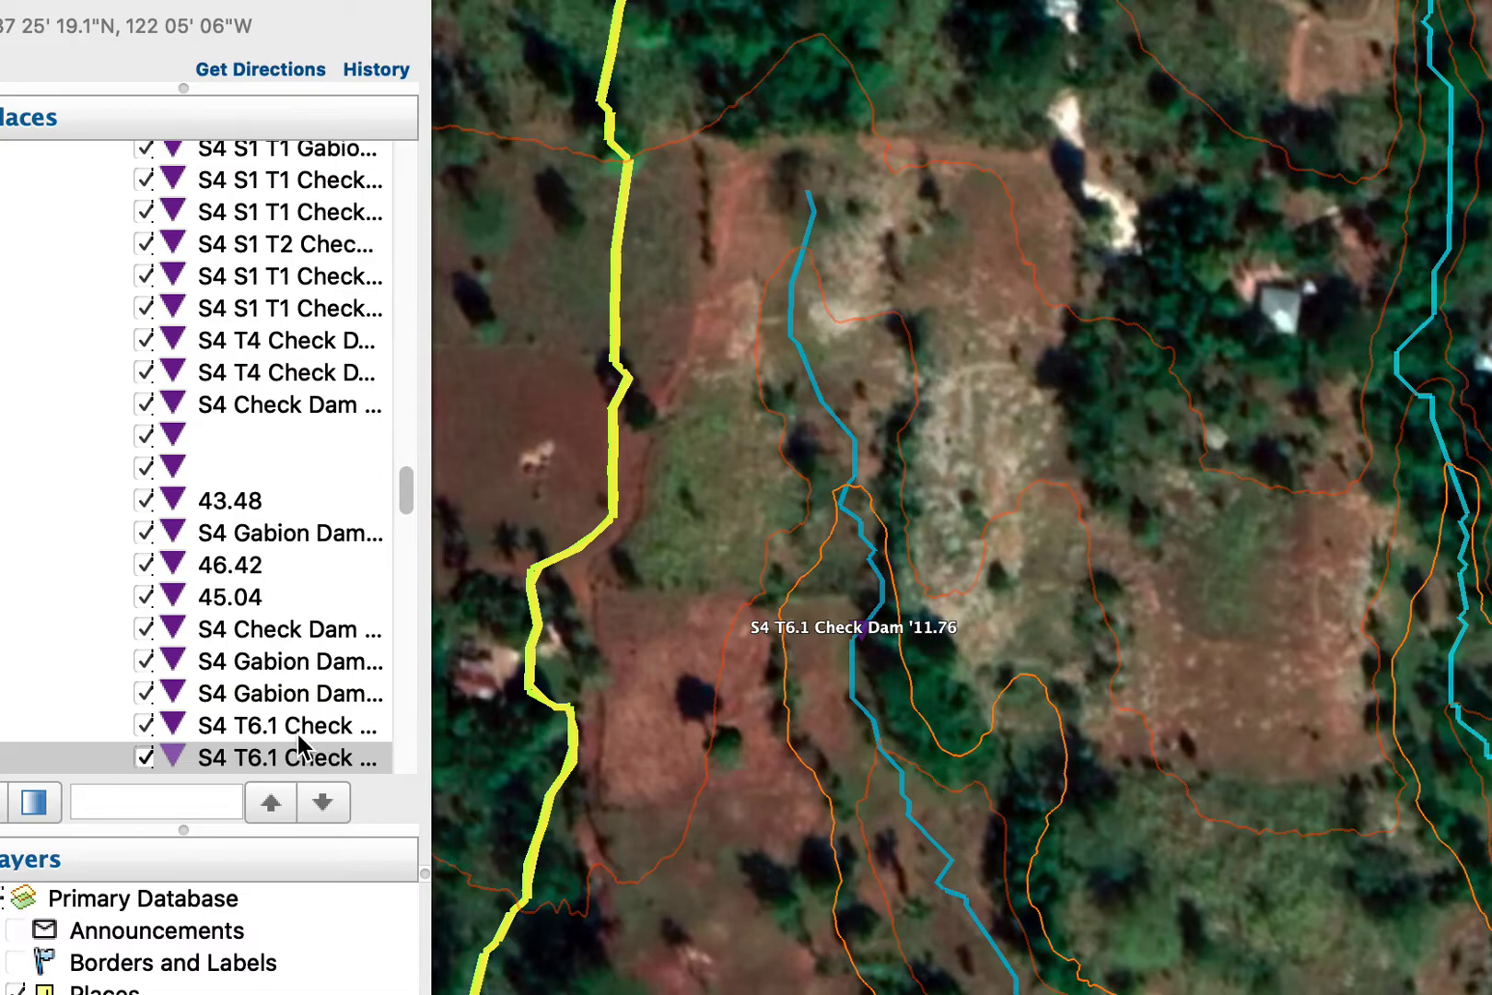
{"action": "left_click_drag", "start_coordinate": [1105, 658], "coordinate": [723, 772]}
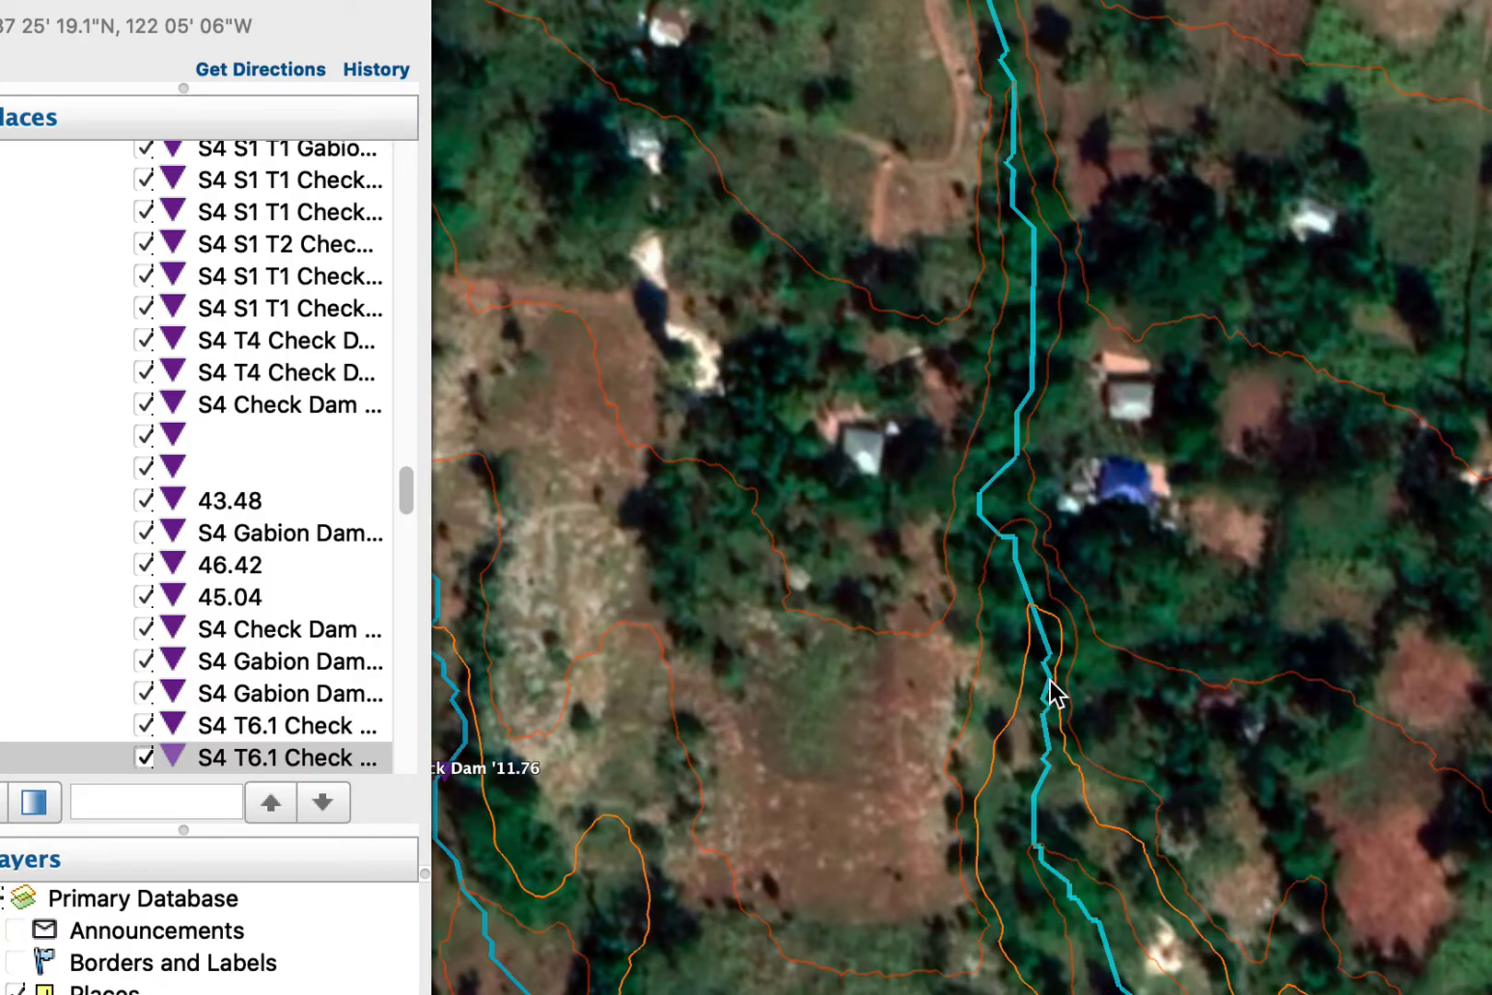
{"action": "left_click_drag", "start_coordinate": [845, 720], "coordinate": [936, 696]}
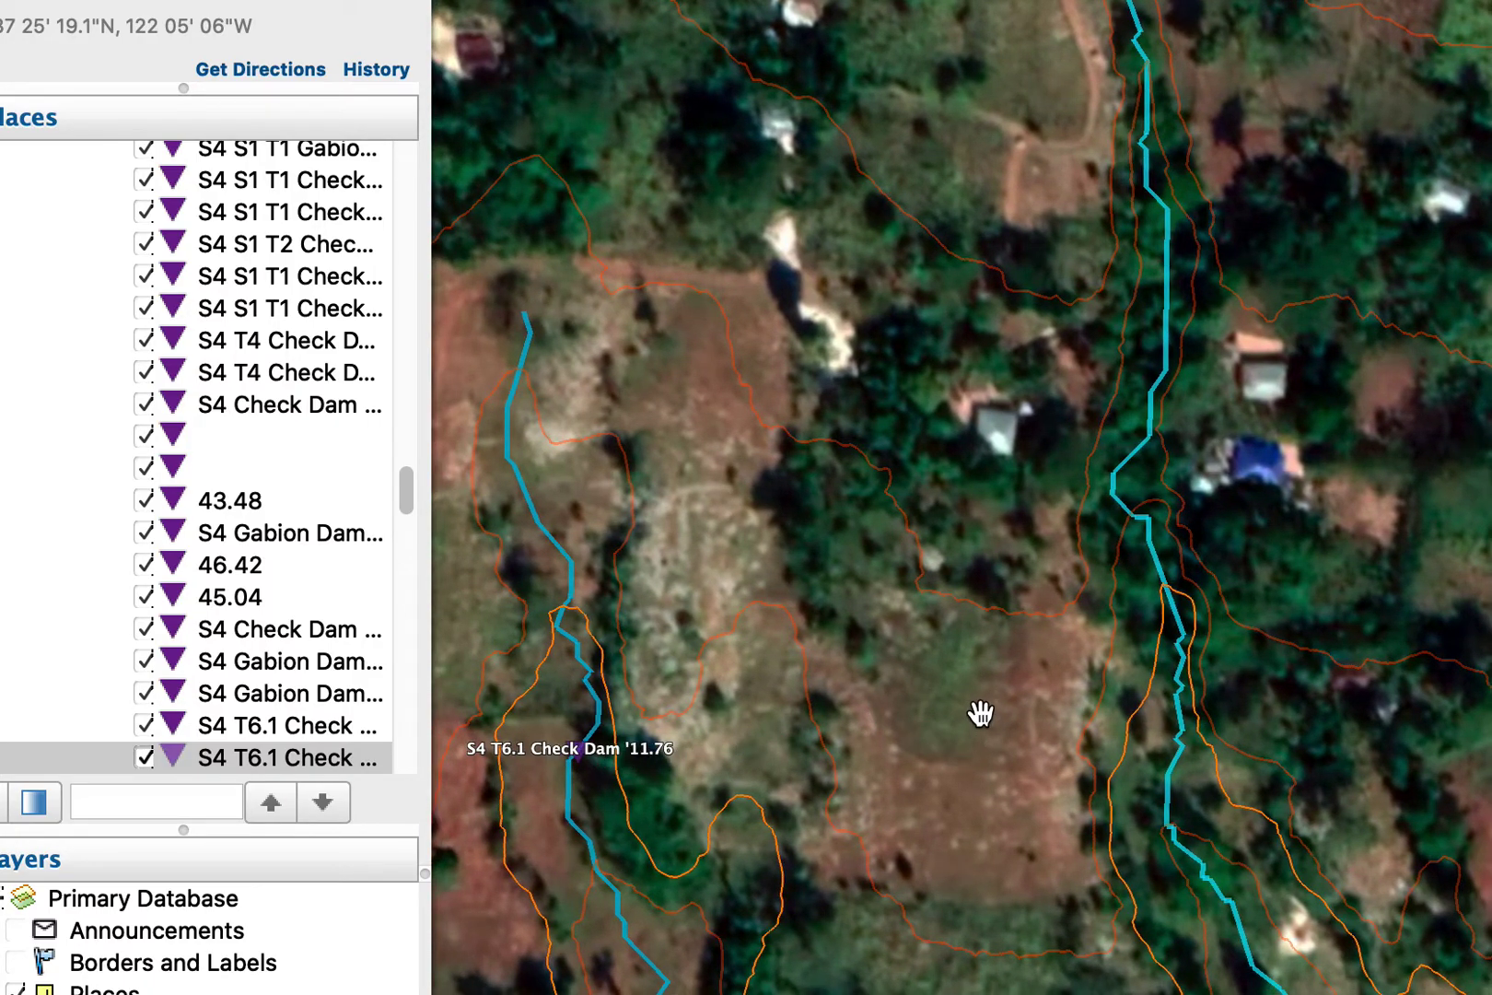
{"action": "left_click_drag", "start_coordinate": [980, 713], "coordinate": [952, 711]}
{"action": "left_click_drag", "start_coordinate": [1172, 718], "coordinate": [997, 333]}
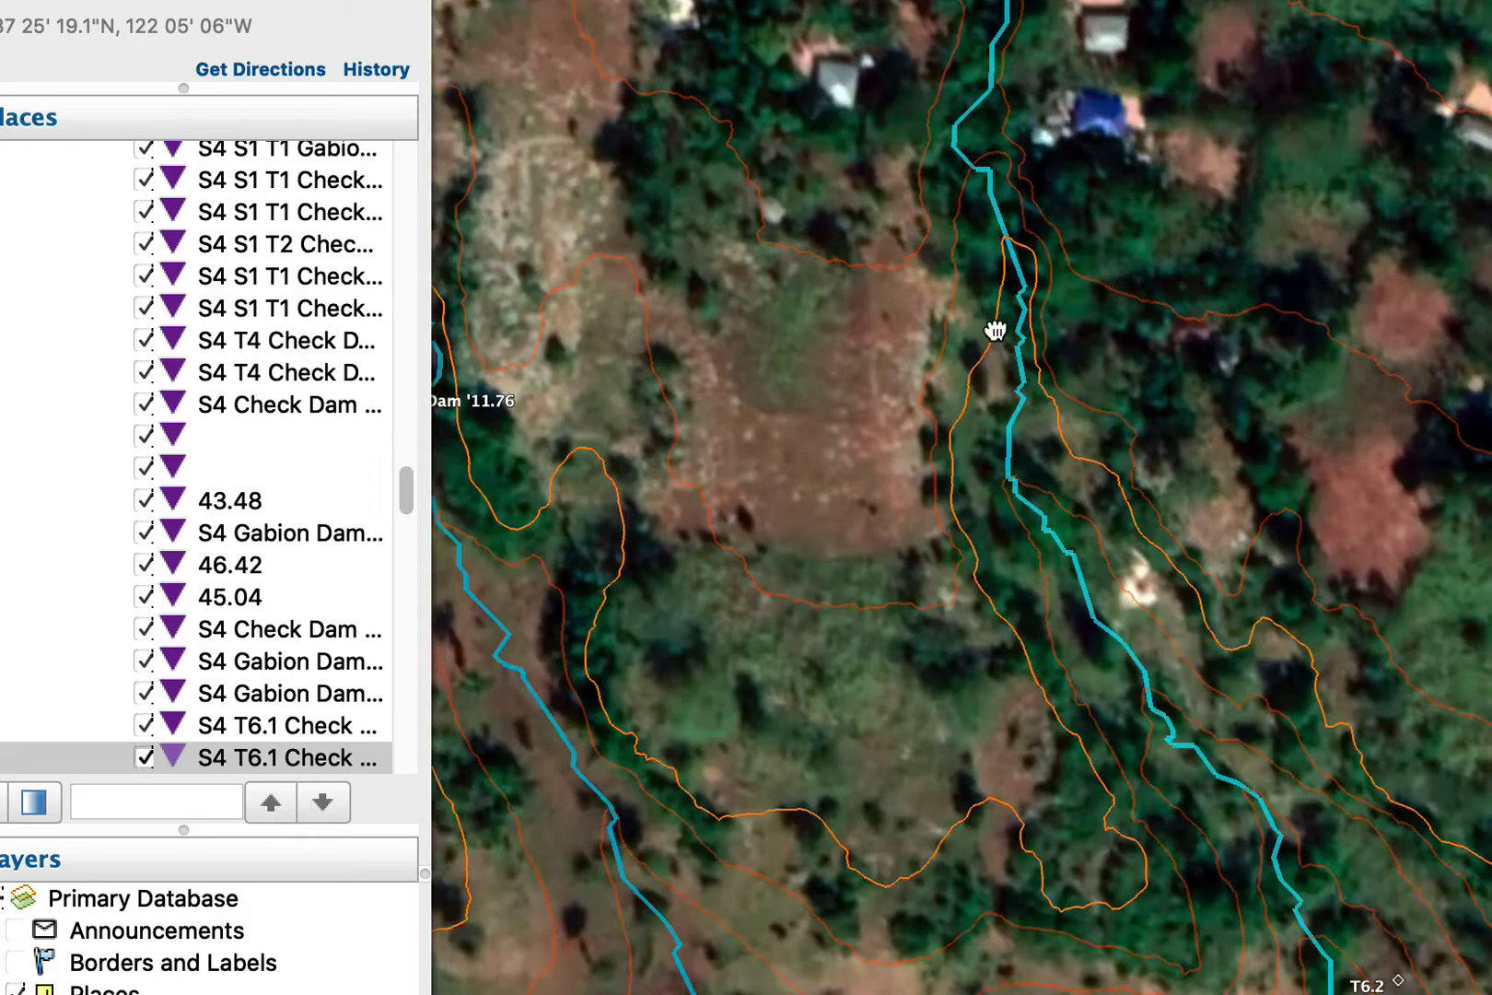
{"action": "left_click_drag", "start_coordinate": [1172, 580], "coordinate": [1102, 467]}
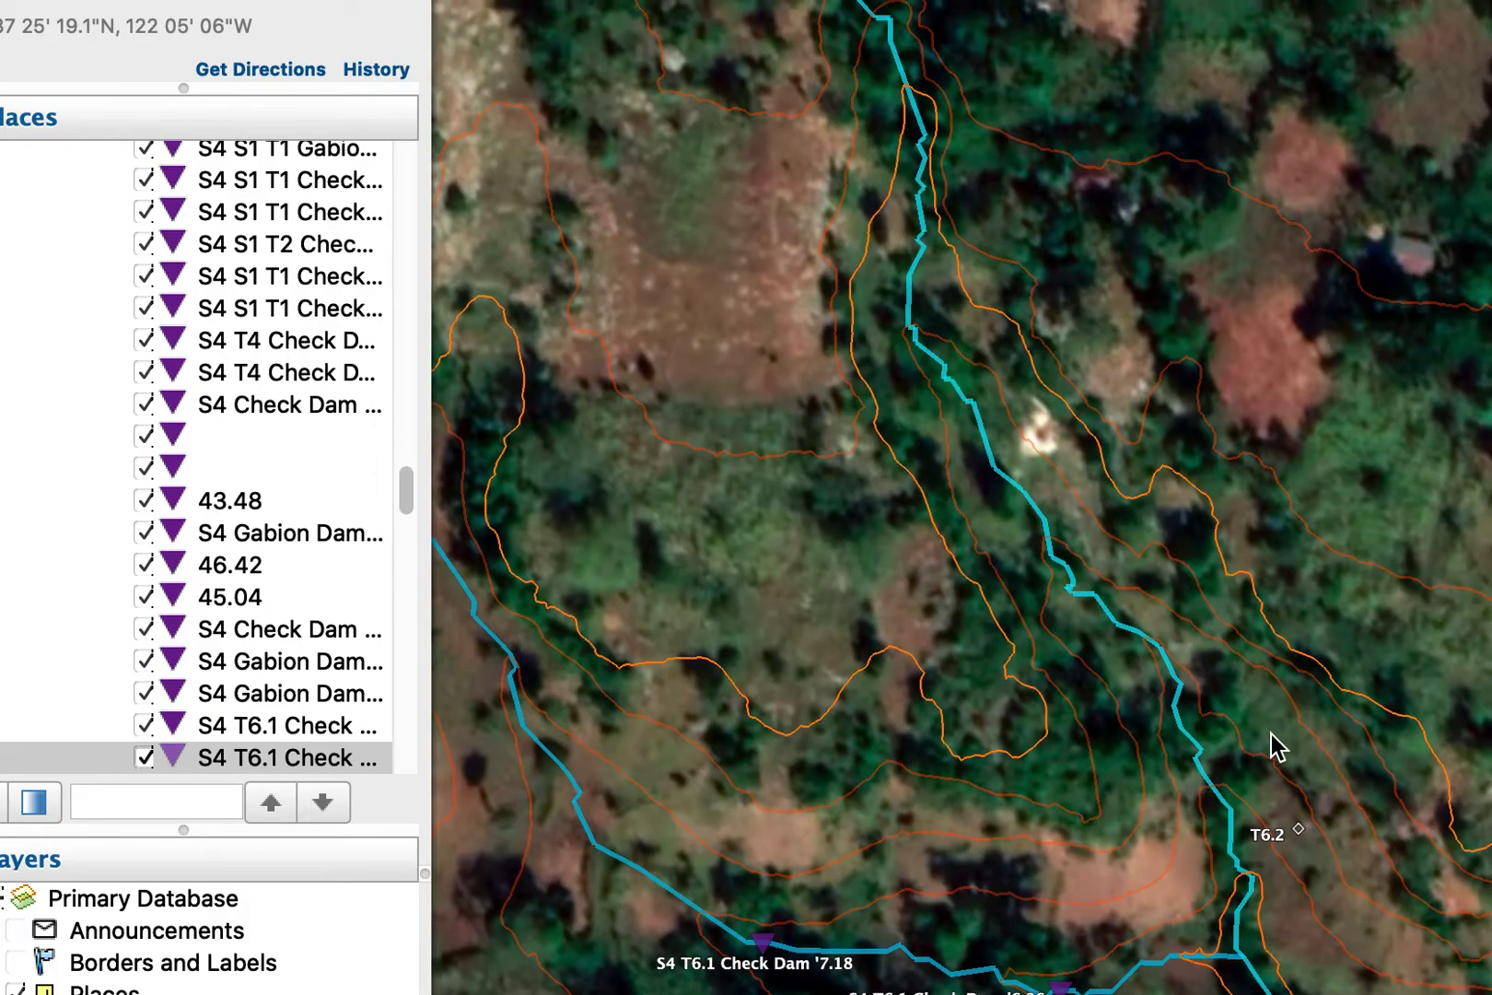
{"action": "left_click_drag", "start_coordinate": [1285, 763], "coordinate": [1315, 833]}
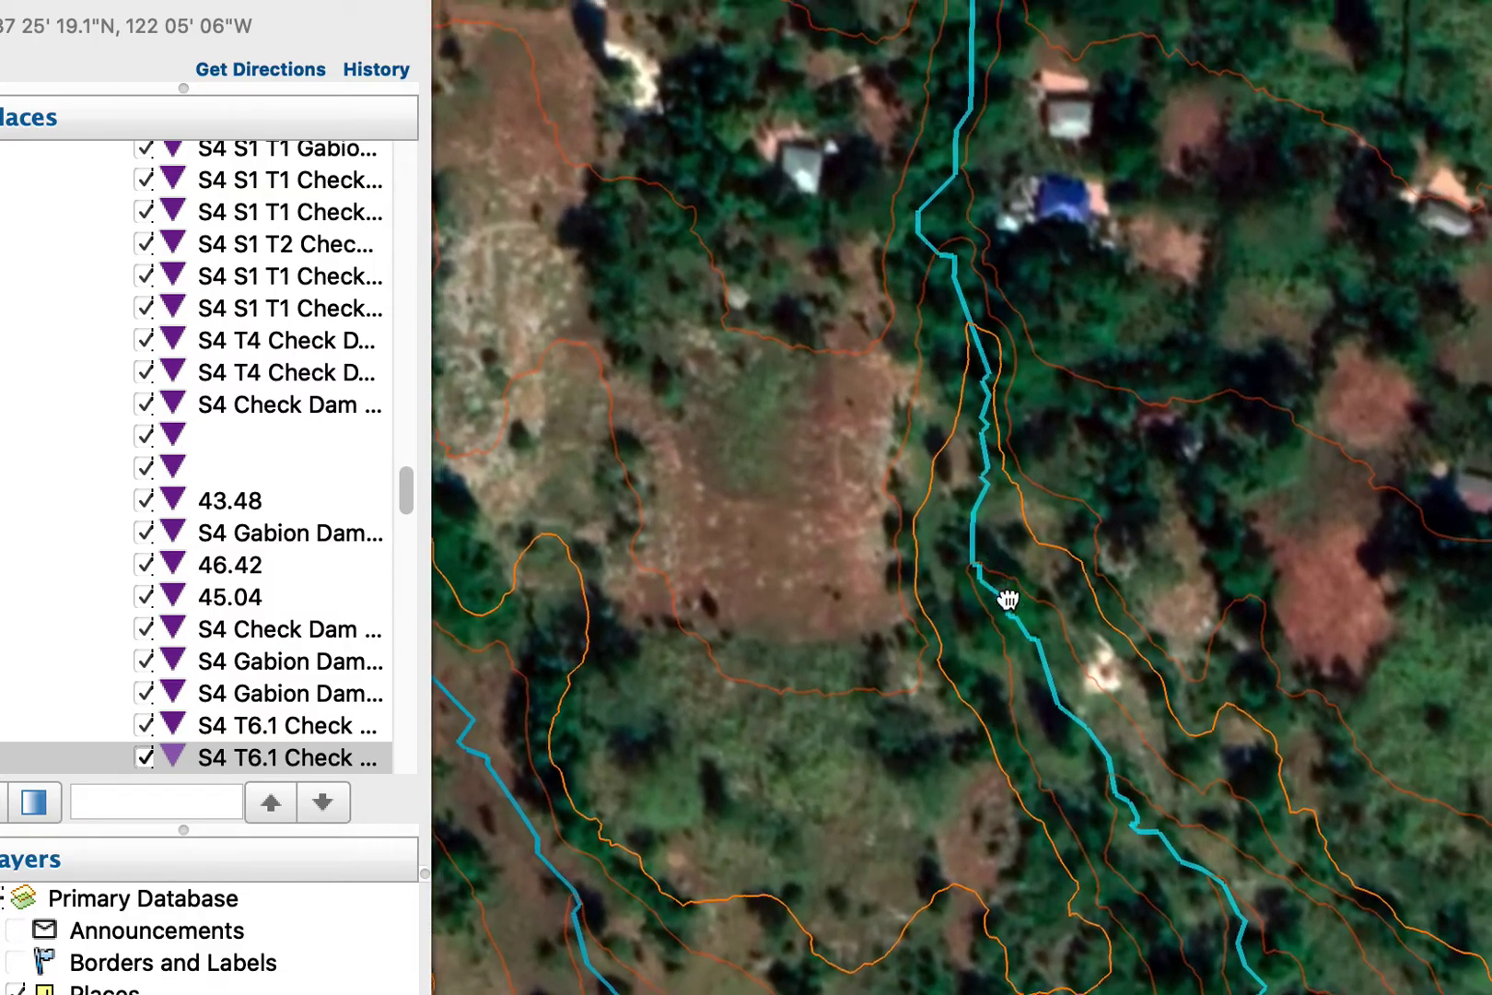
{"action": "left_click_drag", "start_coordinate": [1007, 599], "coordinate": [1072, 776]}
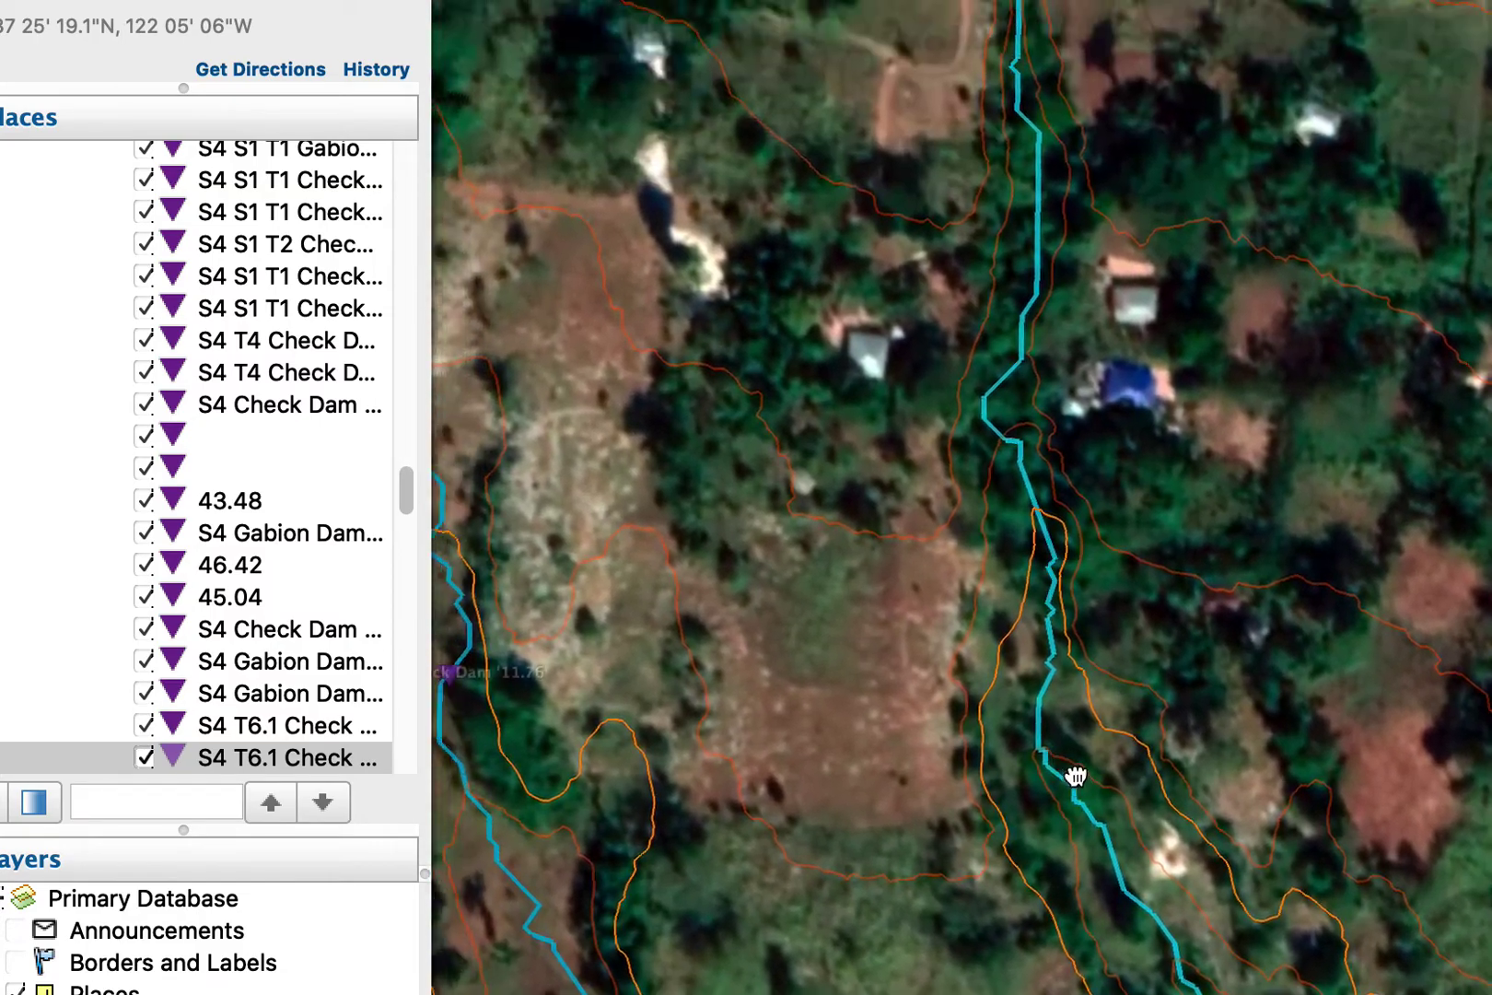
{"action": "left_click_drag", "start_coordinate": [1077, 635], "coordinate": [1072, 753]}
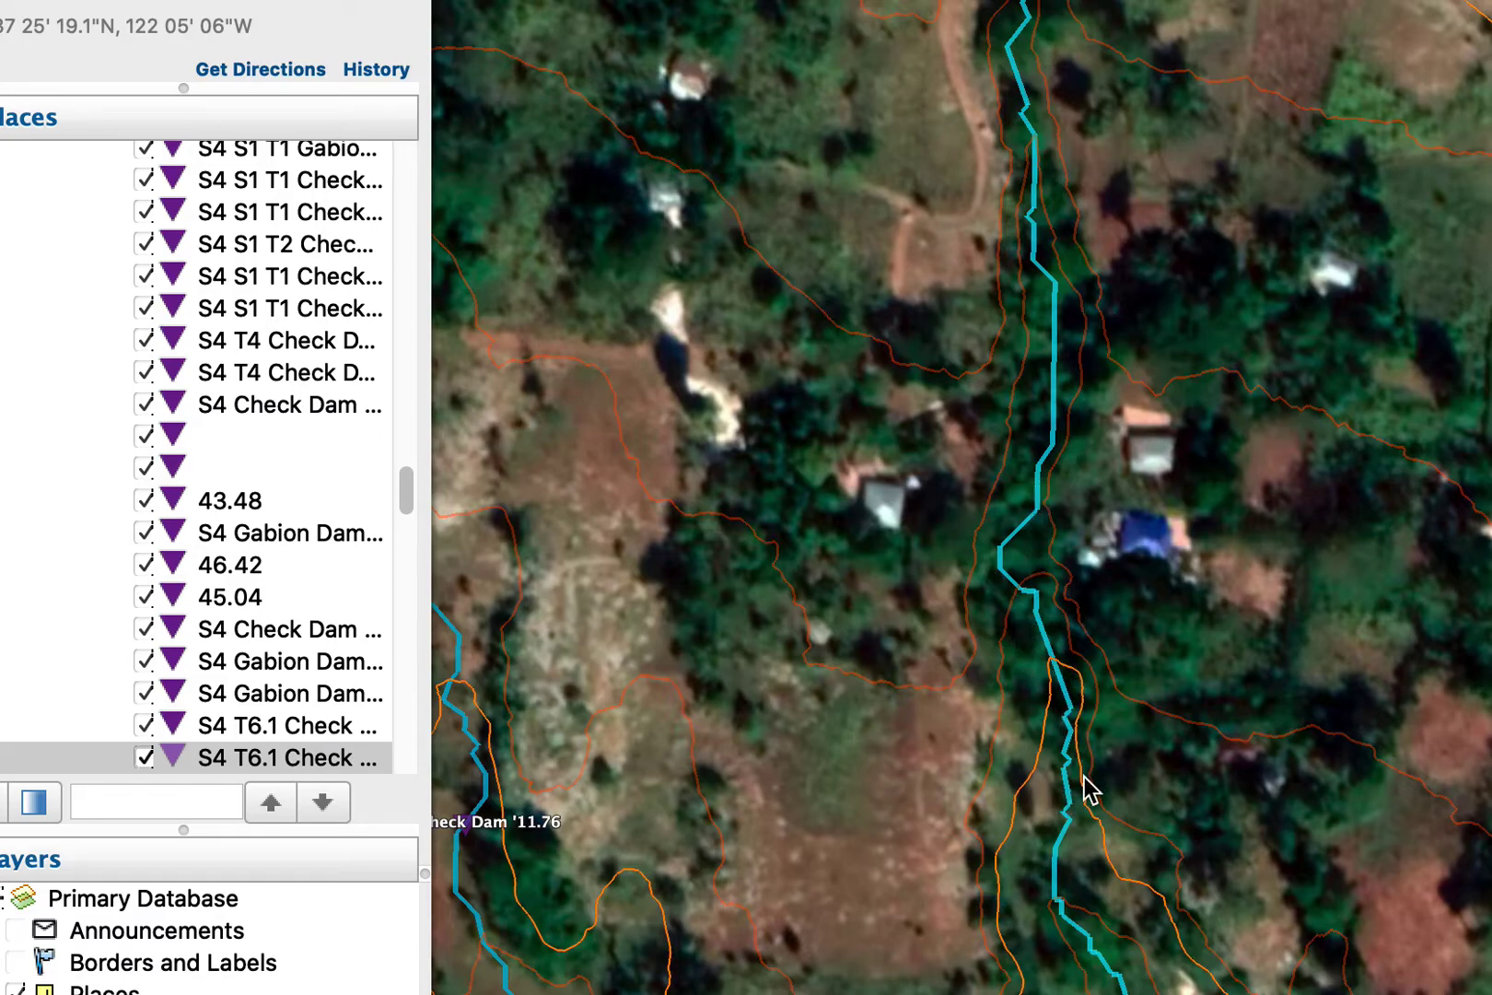
{"action": "left_click_drag", "start_coordinate": [1158, 867], "coordinate": [1089, 546]}
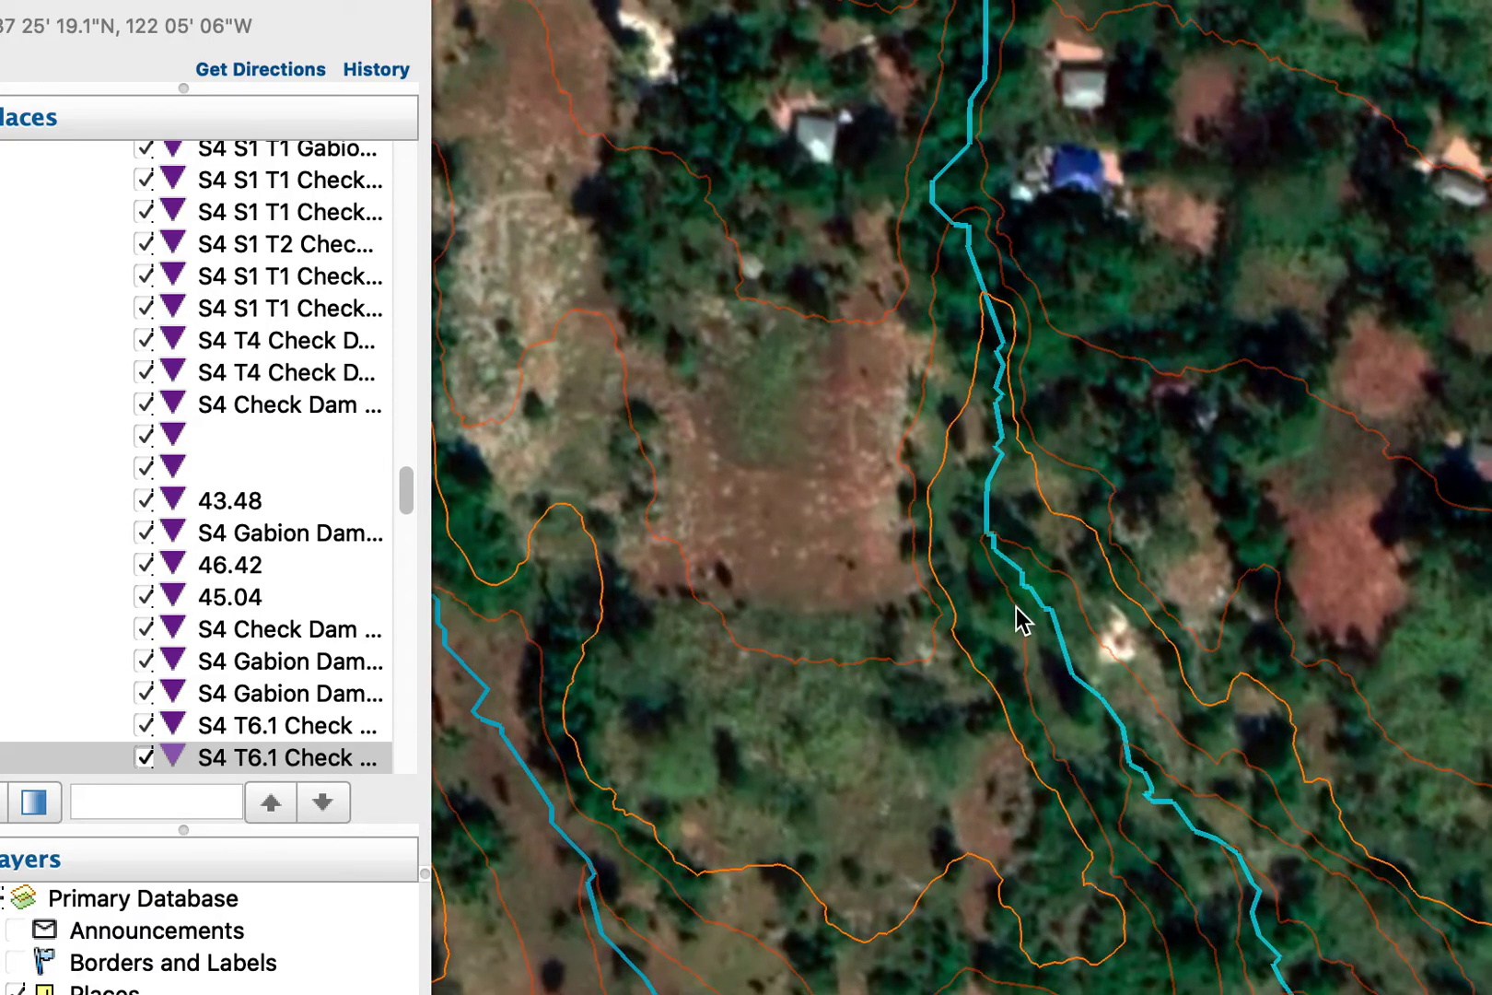
{"action": "left_click_drag", "start_coordinate": [1196, 572], "coordinate": [1178, 470]}
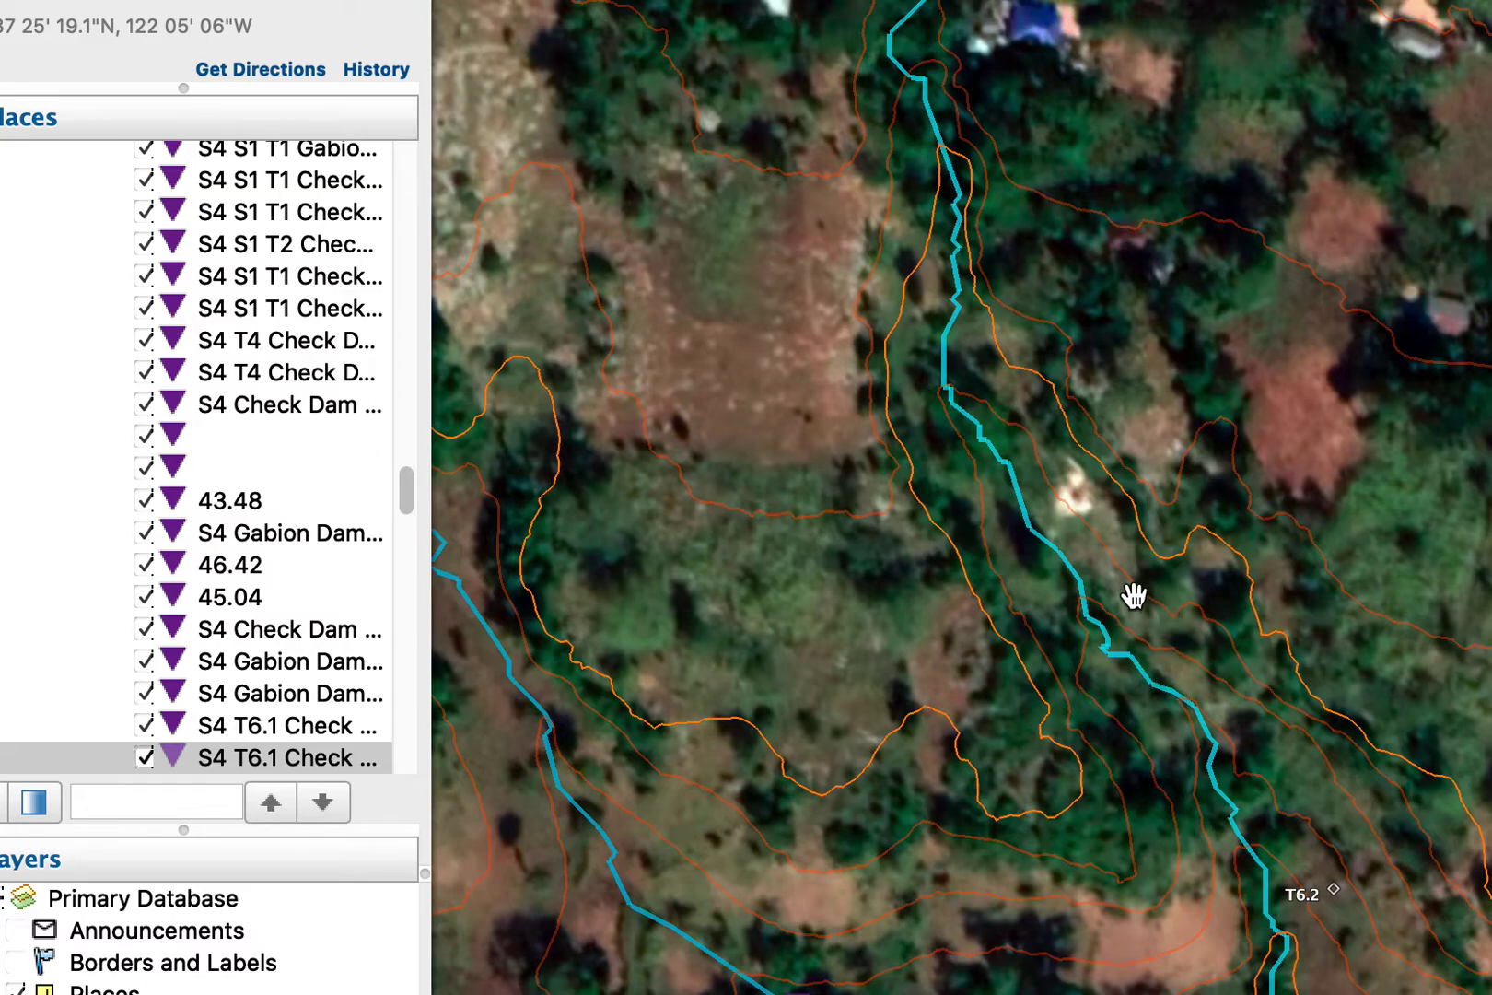
{"action": "left_click_drag", "start_coordinate": [1052, 639], "coordinate": [1088, 523]}
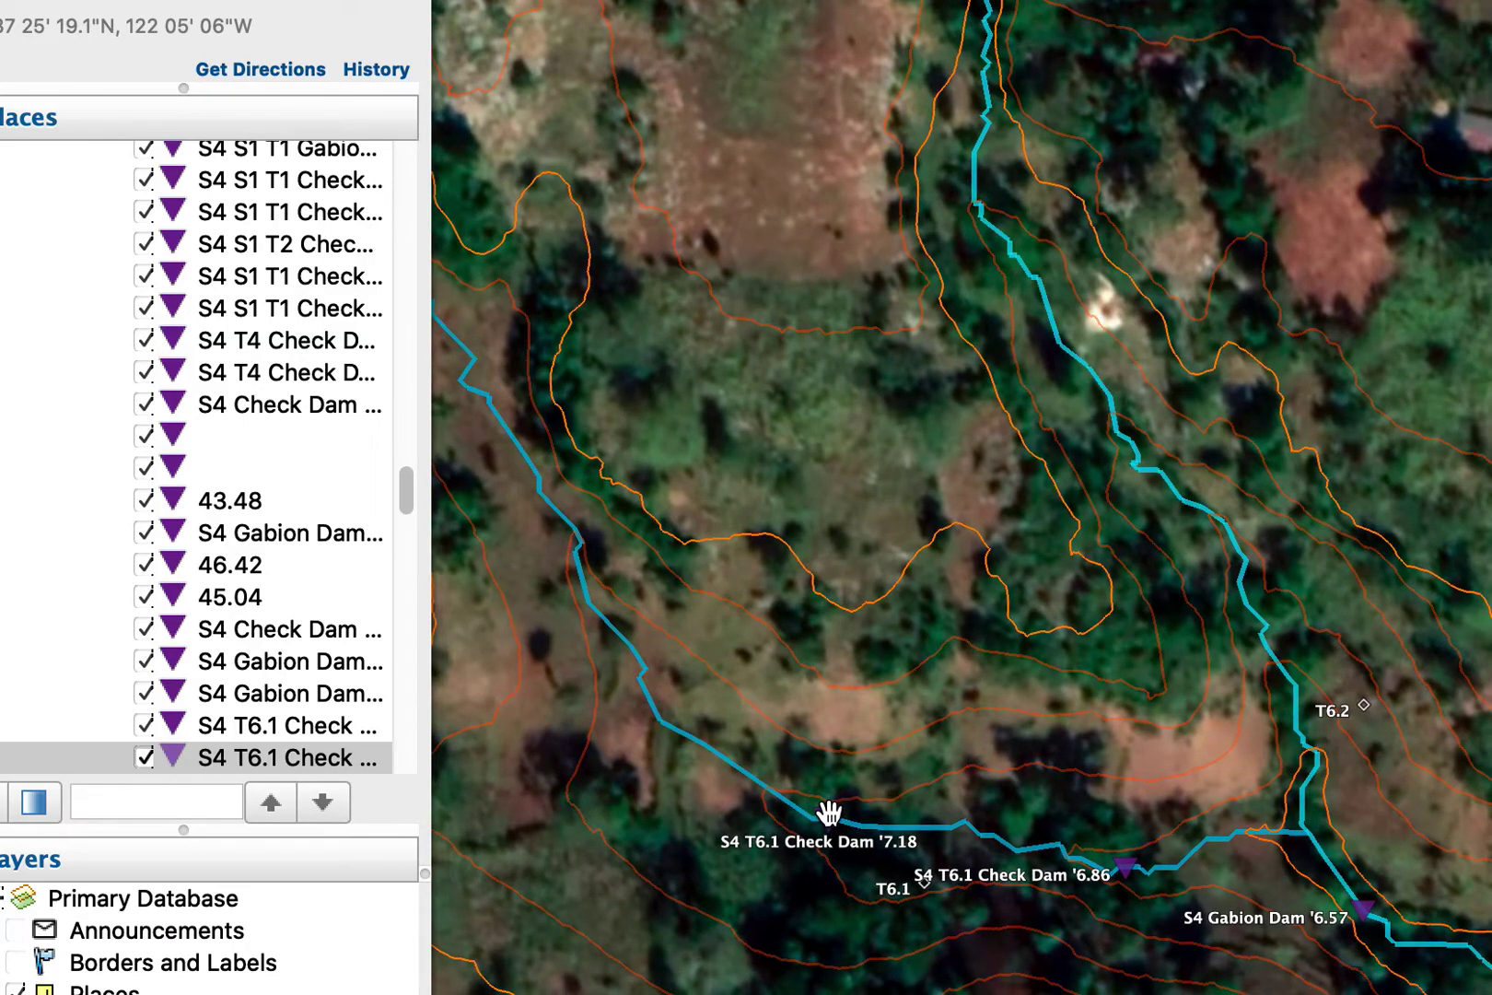
Duplicate the S4 T6.1 Check Dam '7.18 placemark and move the copy onto T6.2, just above the confluence and southwest of the T6.2 label.
{"action": "left_click", "coordinate": [828, 815]}
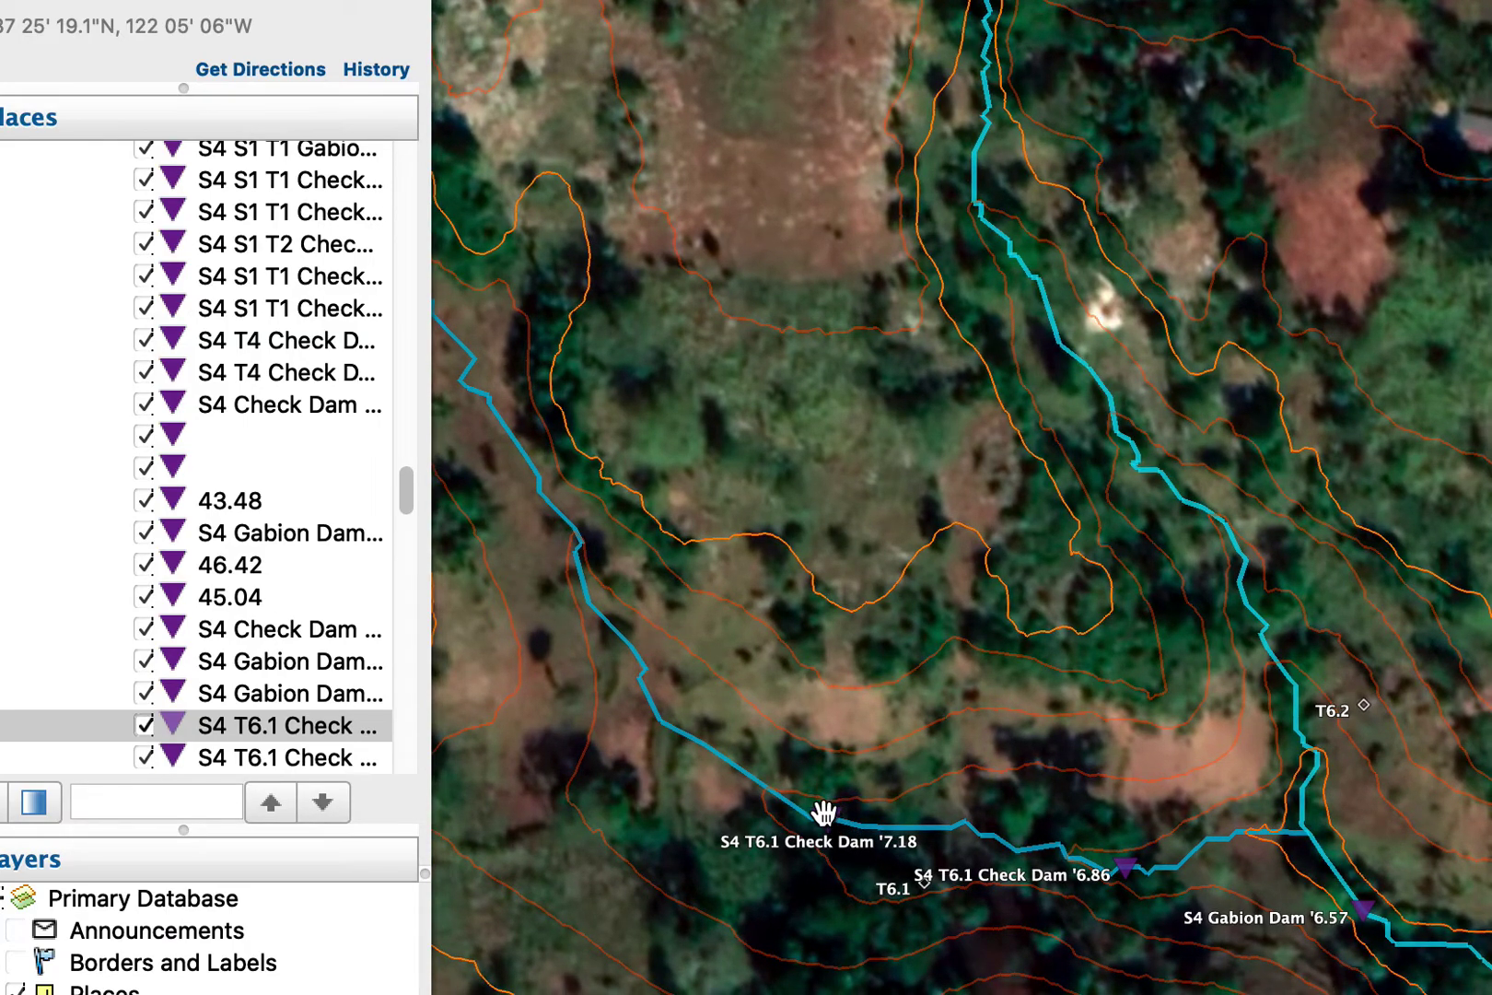
{"action": "key", "text": "super+v"}
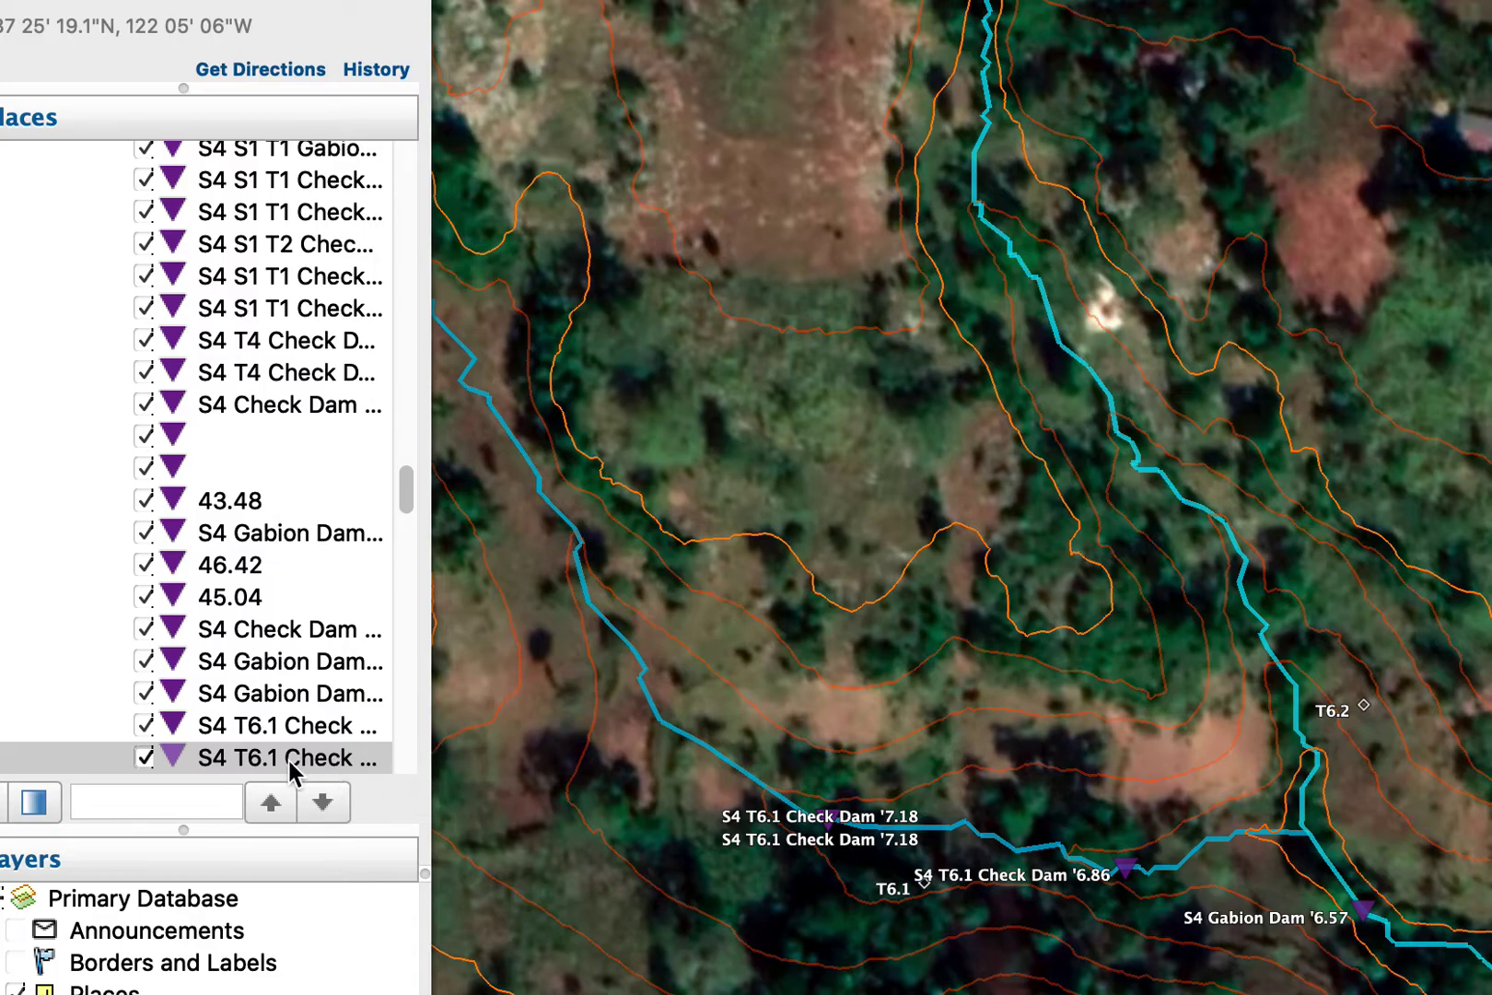
{"action": "left_click", "coordinate": [273, 763]}
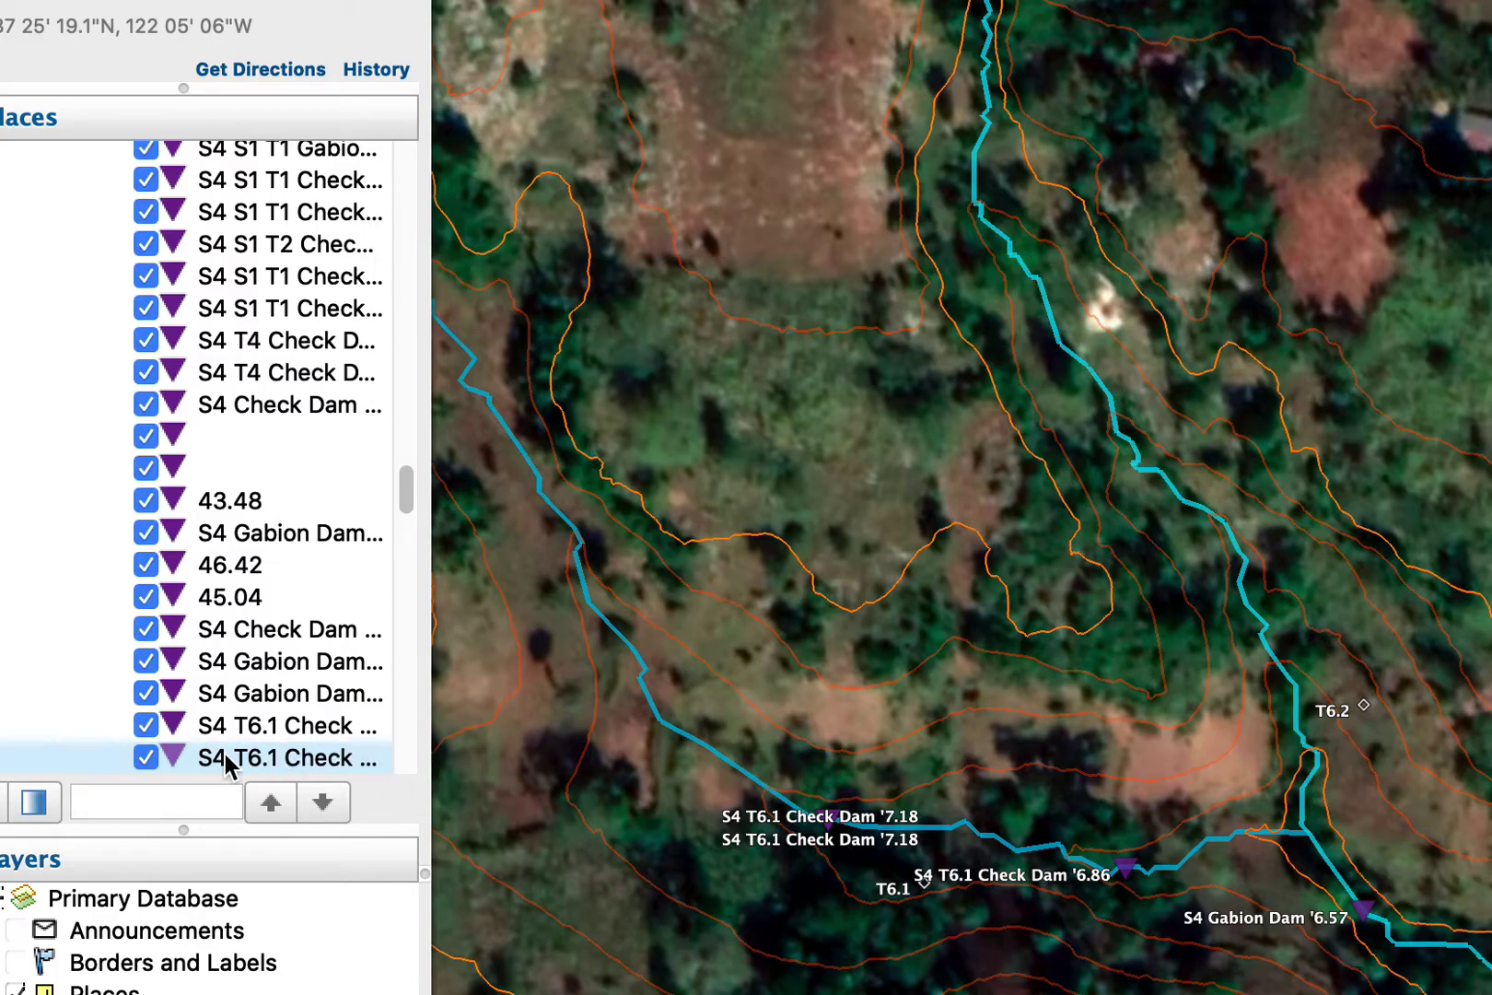
{"action": "key", "text": "super+i"}
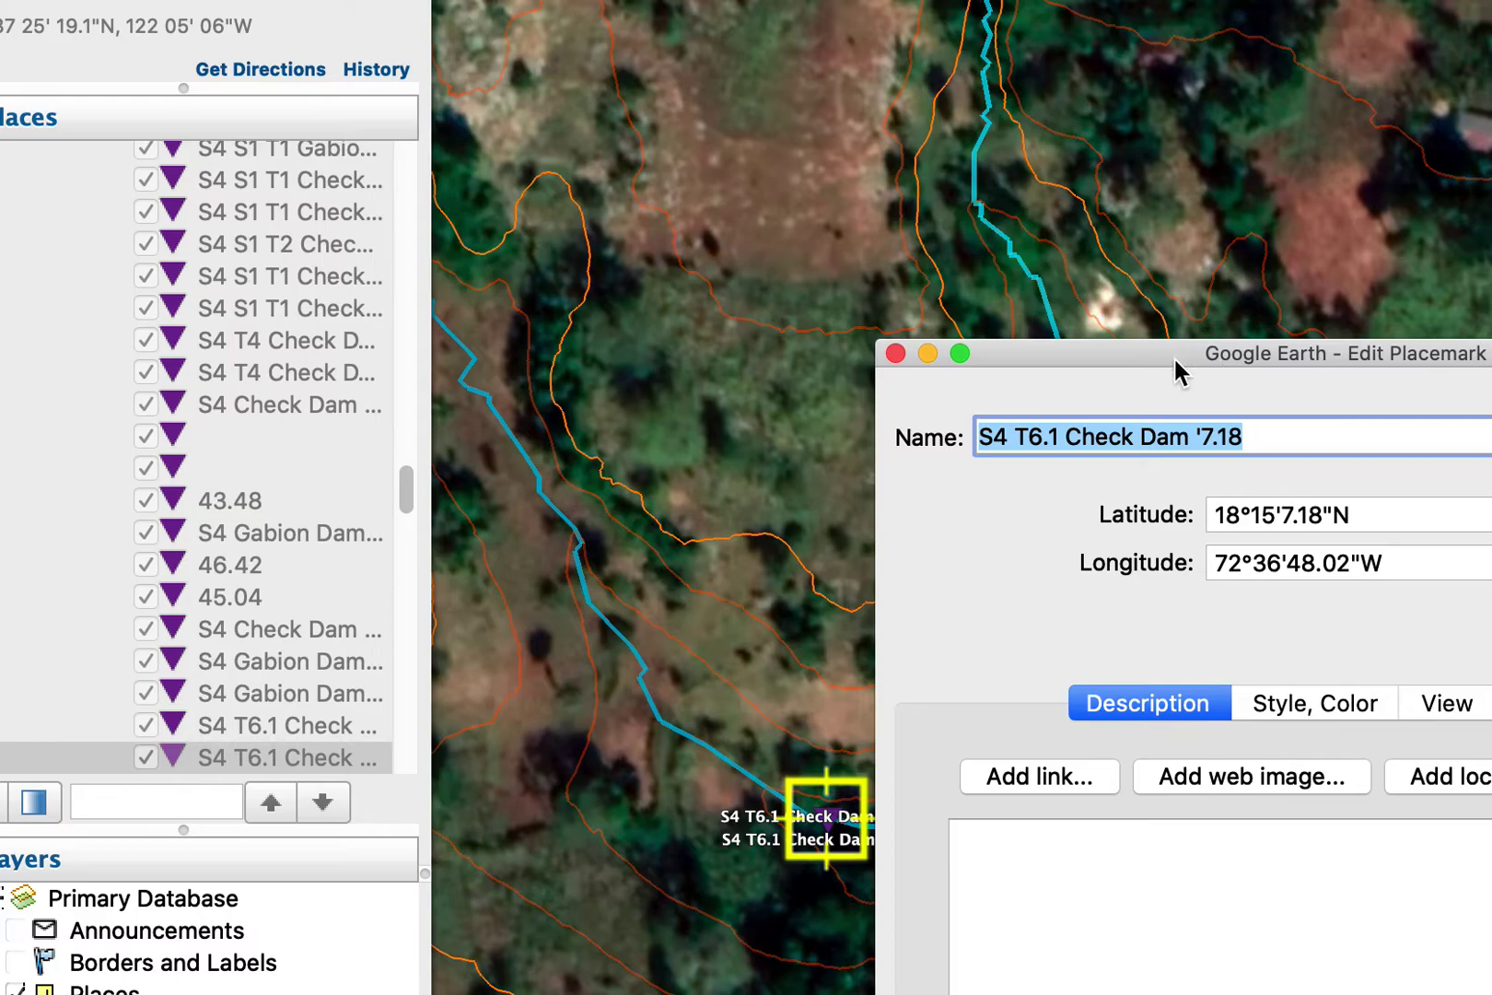
{"action": "left_click_drag", "start_coordinate": [1174, 358], "coordinate": [1491, 322]}
{"action": "left_click_drag", "start_coordinate": [828, 810], "coordinate": [1303, 759]}
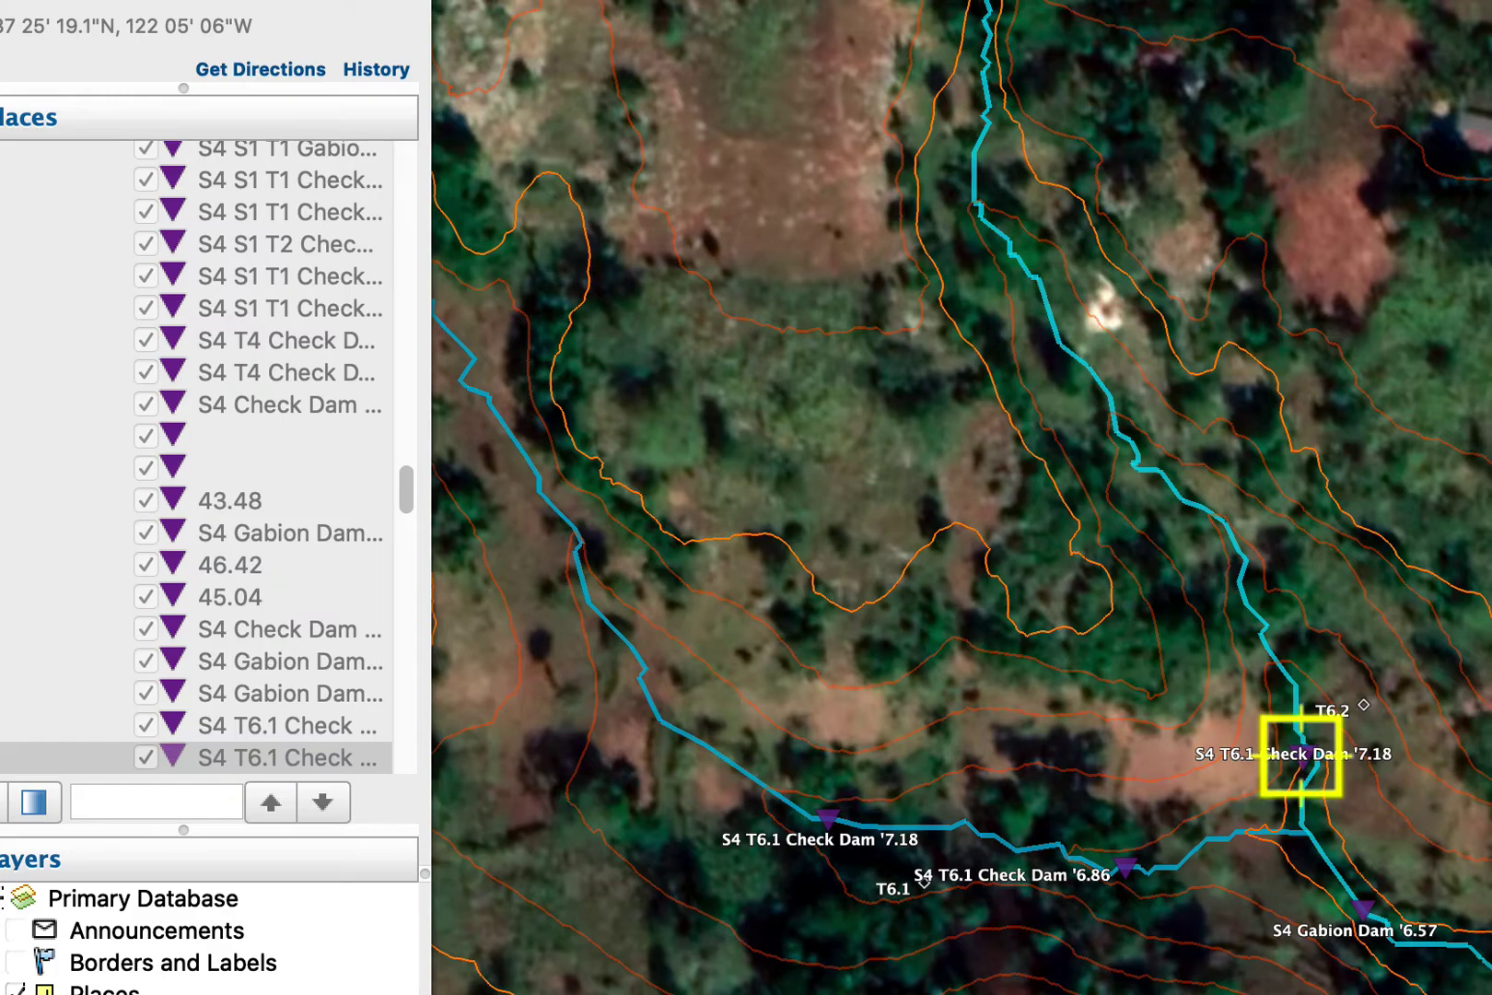
Rename the copy on T6.2 as S4 T6.2 Check Dam '7.59 and save it.
{"action": "left_click_drag", "start_coordinate": [1491, 317], "coordinate": [1126, 846]}
{"action": "left_click_drag", "start_coordinate": [1098, 938], "coordinate": [1090, 953]}
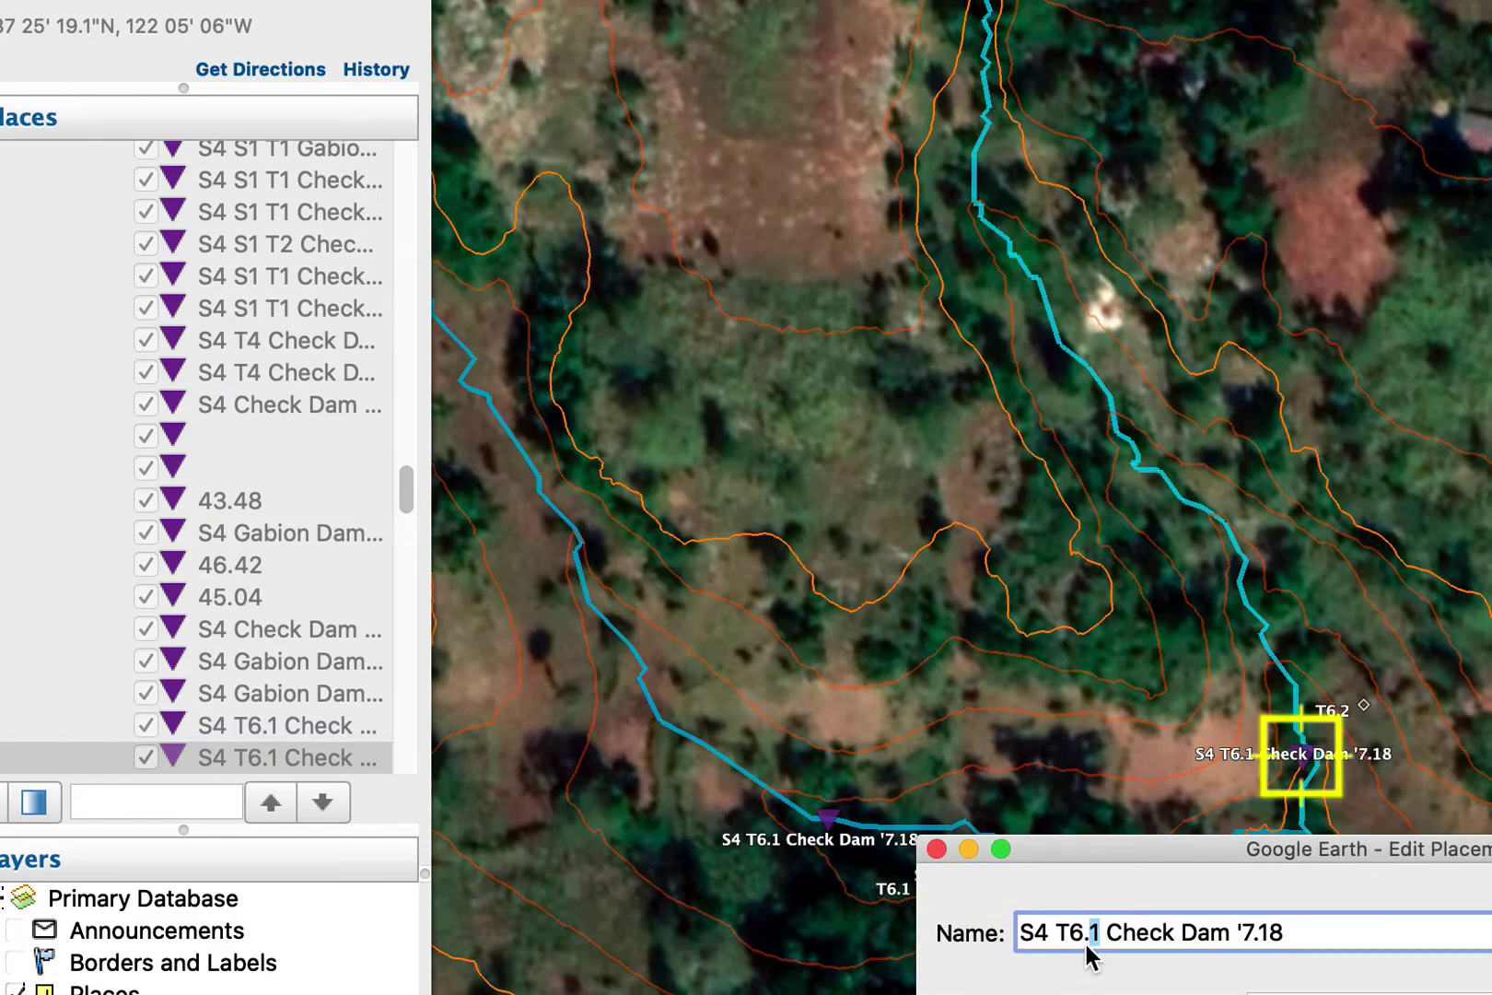
{"action": "type", "text": "2"}
{"action": "left_click_drag", "start_coordinate": [1387, 845], "coordinate": [1358, 853]}
{"action": "left_click_drag", "start_coordinate": [1260, 943], "coordinate": [1237, 947]}
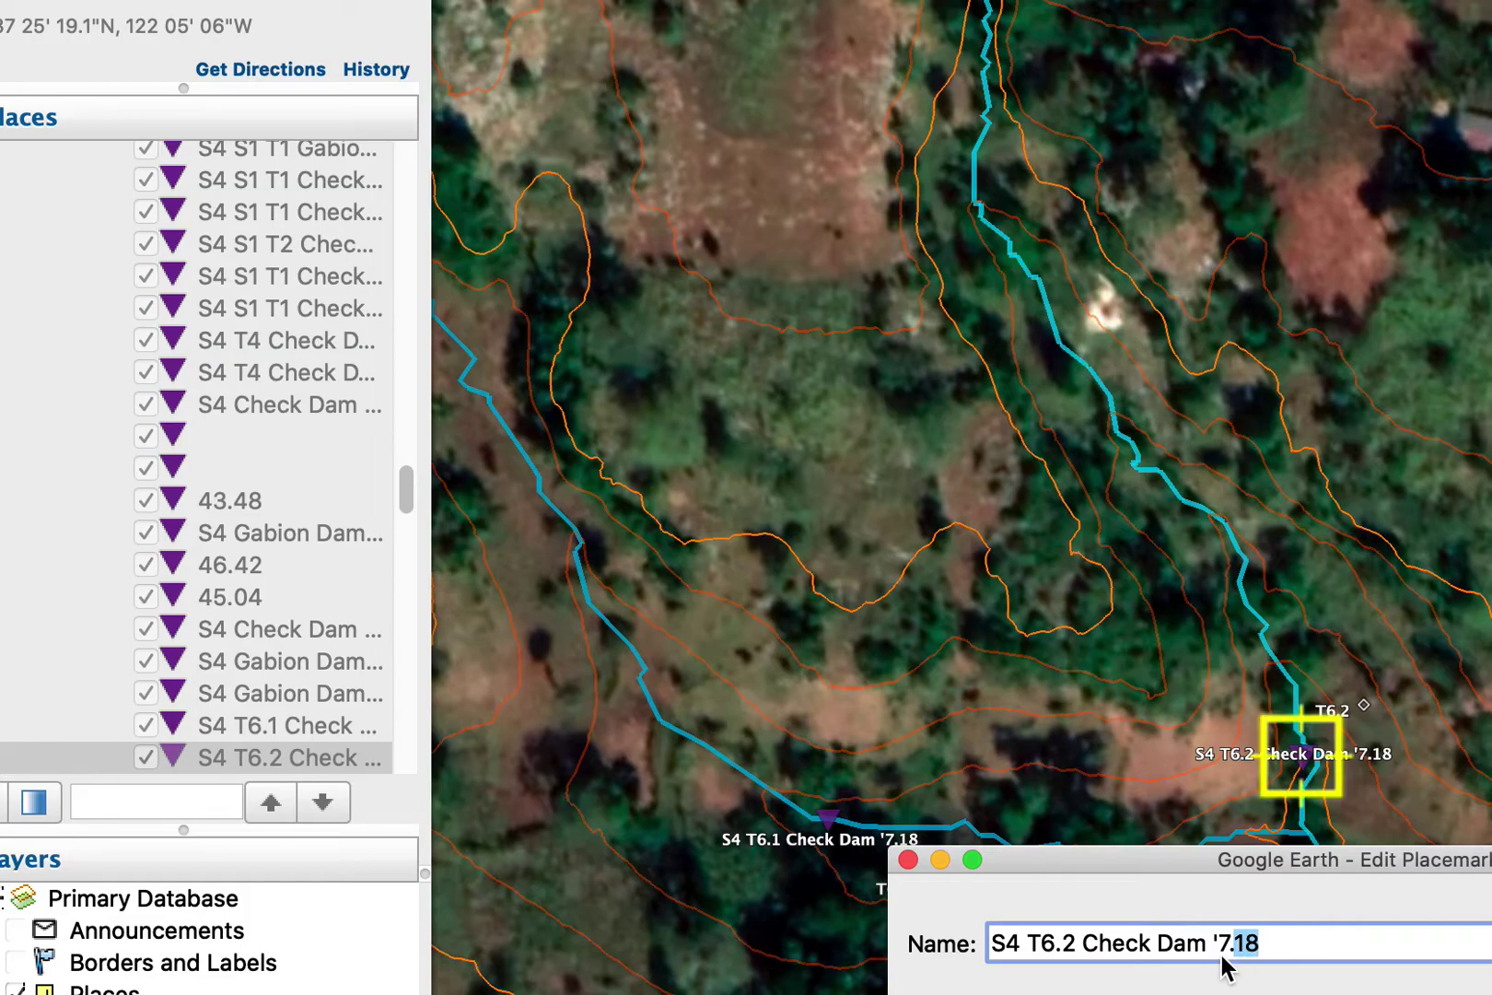
{"action": "type", "text": "59"}
{"action": "left_click_drag", "start_coordinate": [1491, 868], "coordinate": [1364, 270]}
{"action": "key", "text": "Return"}
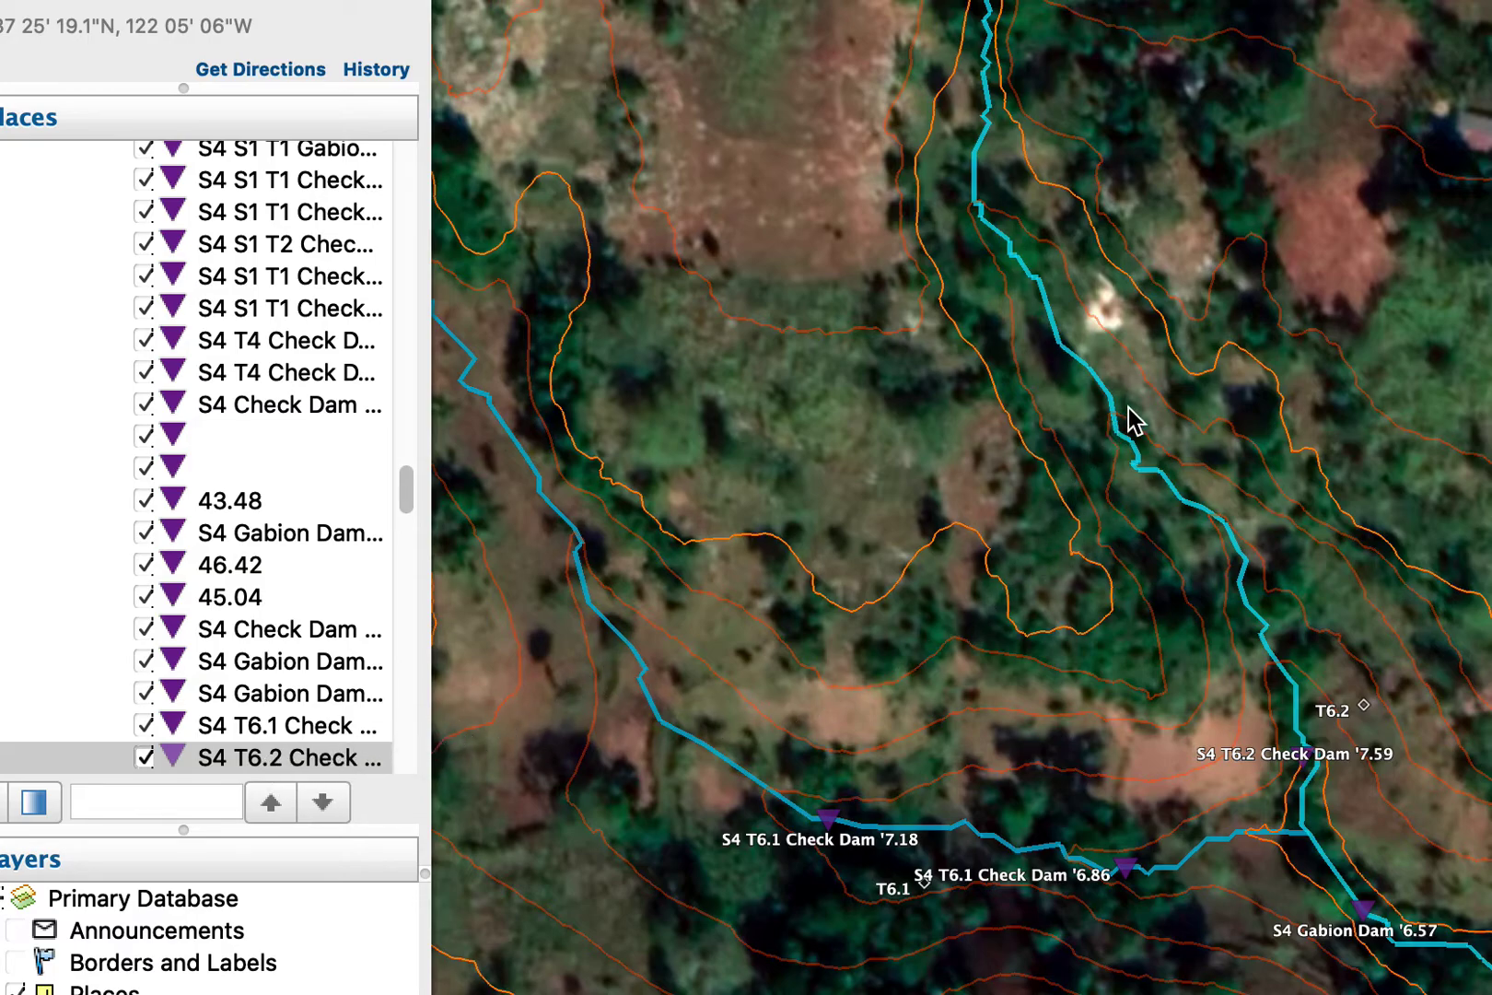
Examine the upper course of T6.2 for further check dam sites and review the dams placed along T6.1, T6.2 and the neighbouring tributaries.
{"action": "left_click_drag", "start_coordinate": [1036, 523], "coordinate": [1081, 887]}
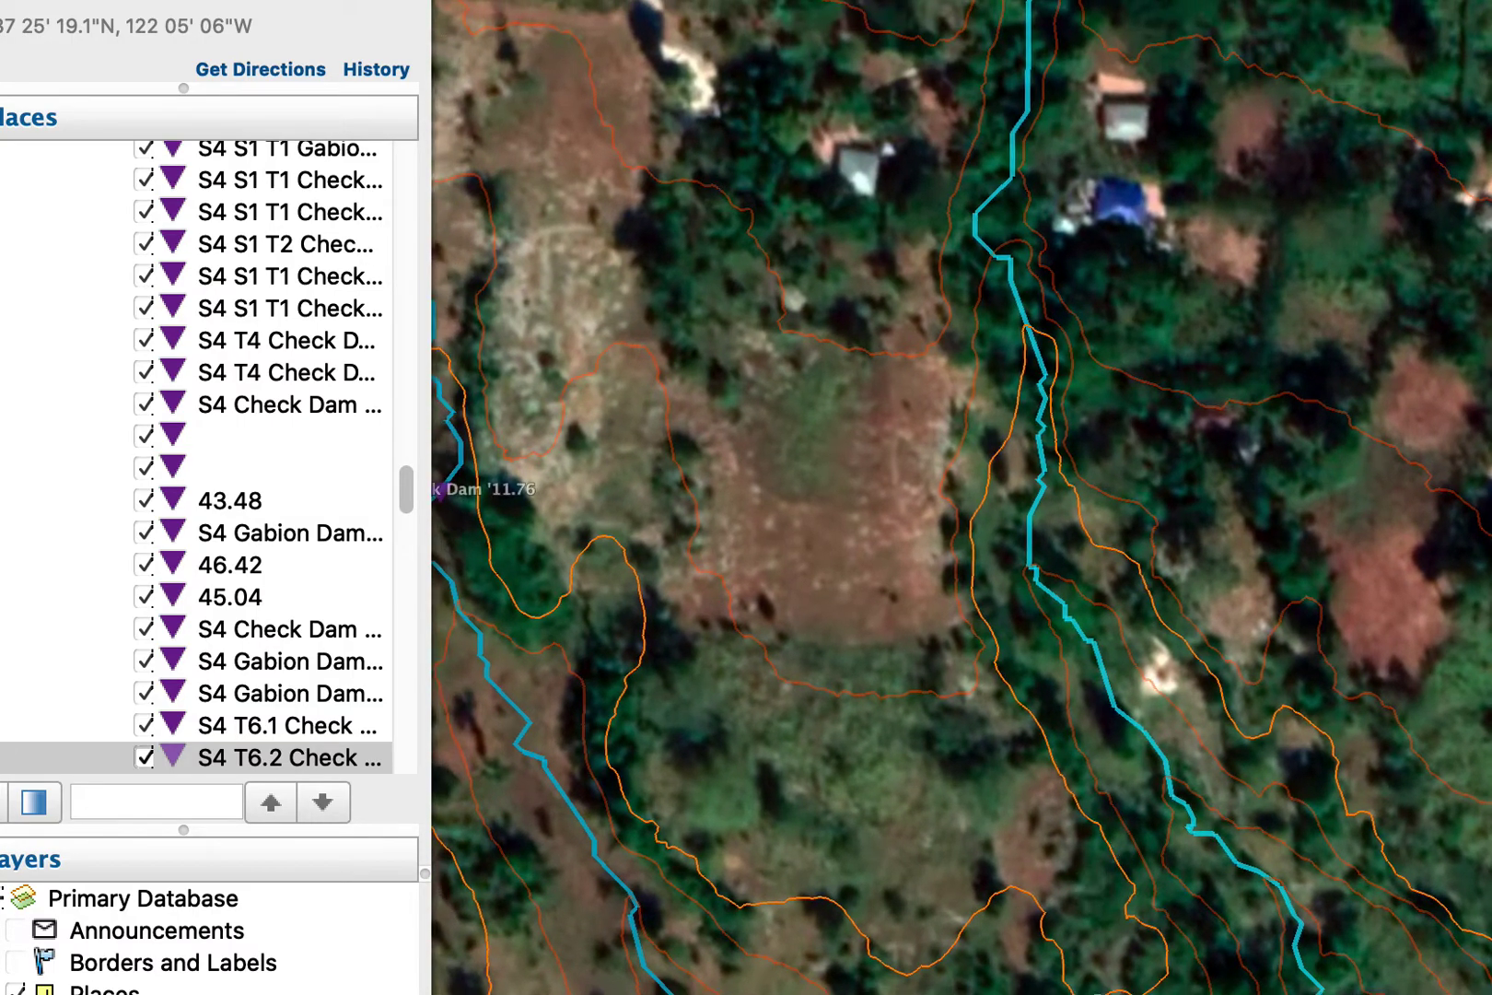
{"action": "scroll", "coordinate": [1294, 889], "scroll_direction": "up", "scroll_amount": 5}
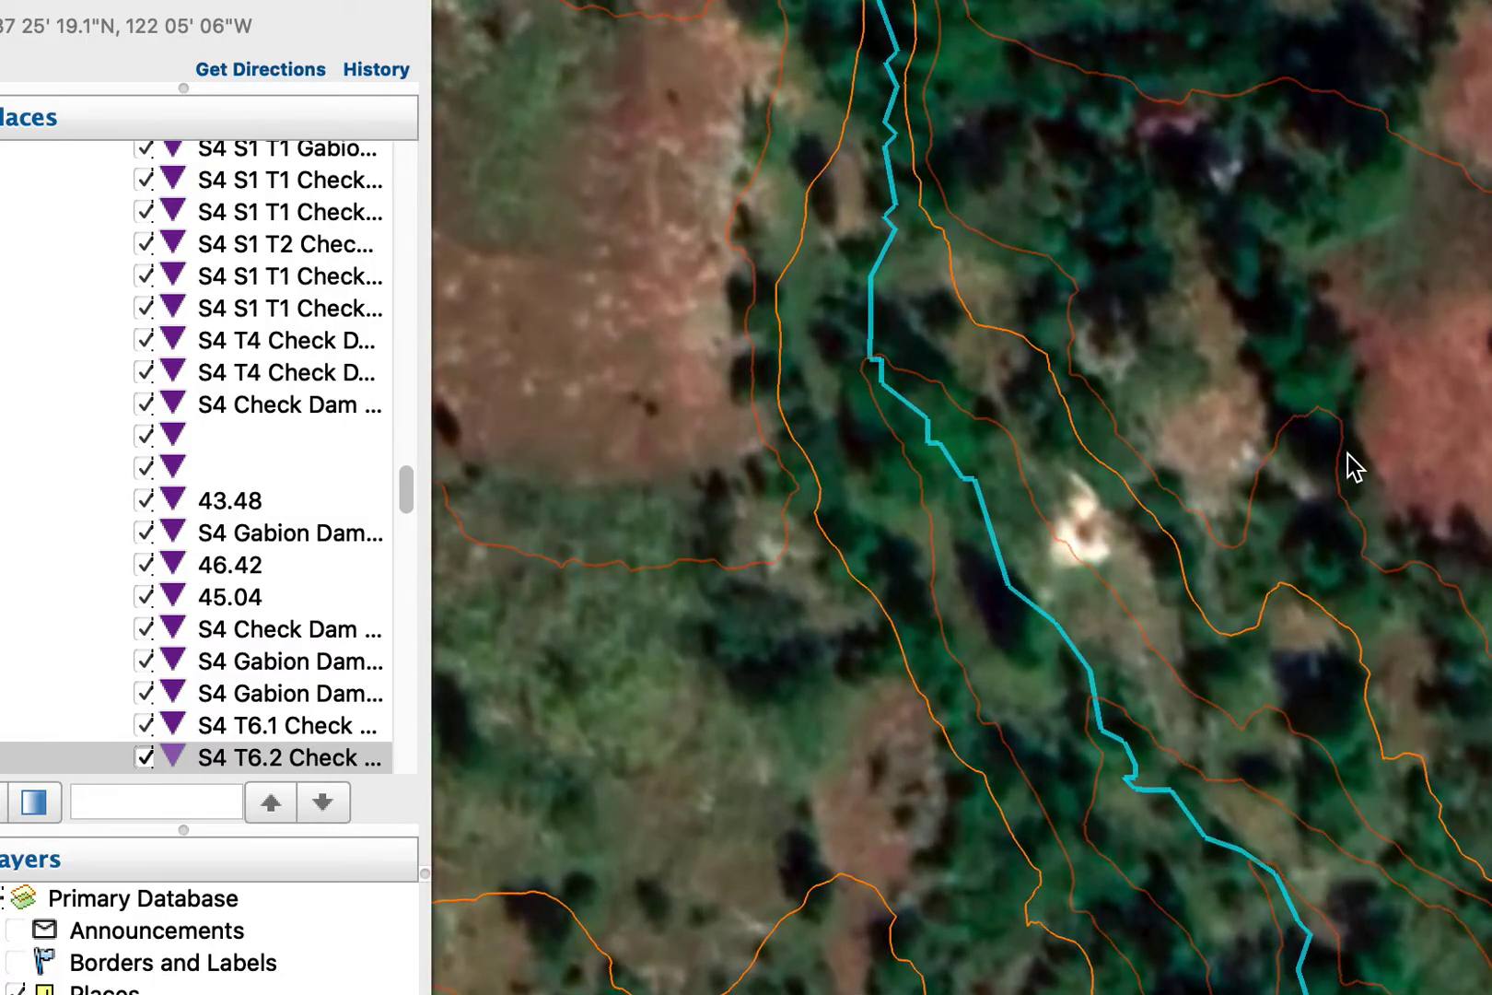
{"action": "left_click_drag", "start_coordinate": [1349, 466], "coordinate": [1405, 659]}
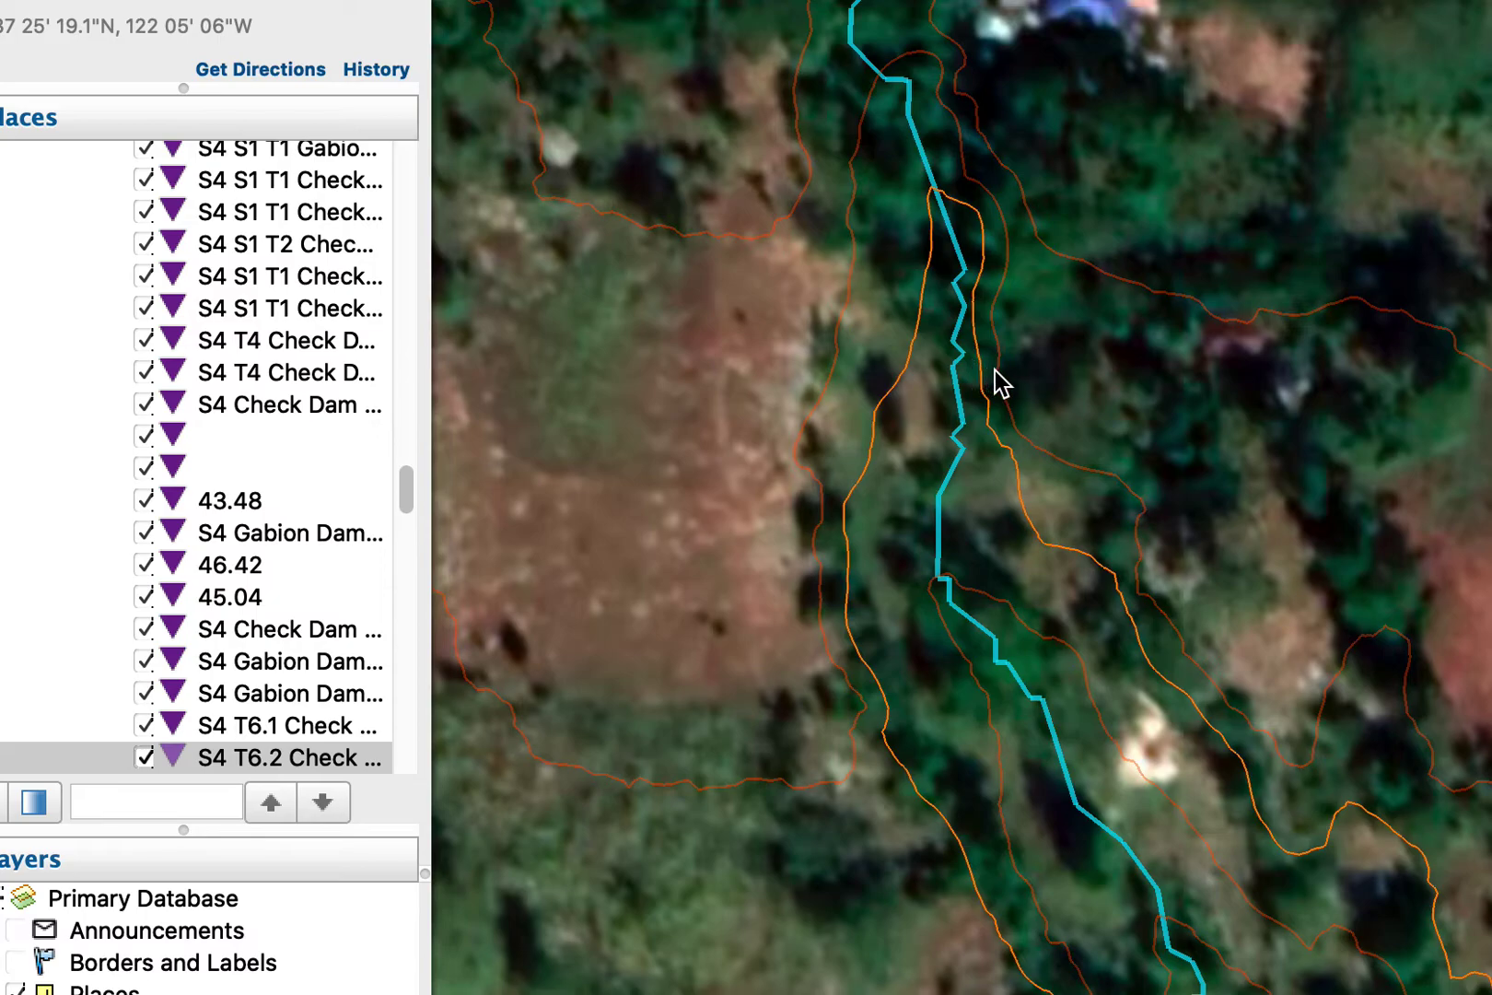
{"action": "scroll", "coordinate": [1292, 894], "scroll_direction": "up", "scroll_amount": 2}
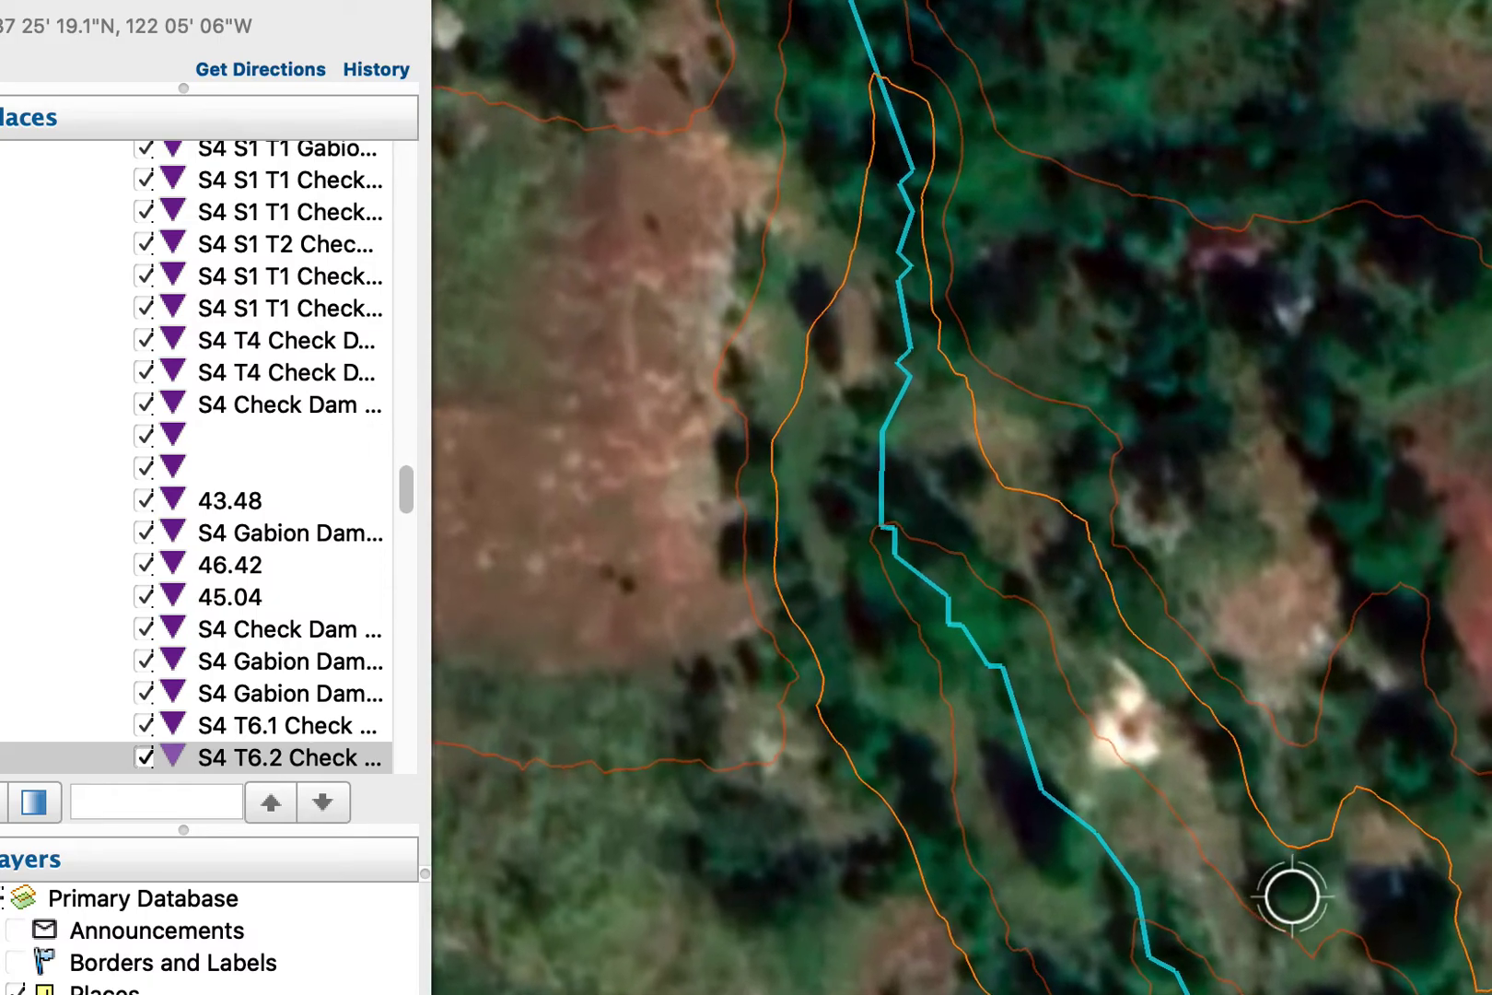
{"action": "scroll", "coordinate": [1292, 894], "scroll_direction": "down", "scroll_amount": 5}
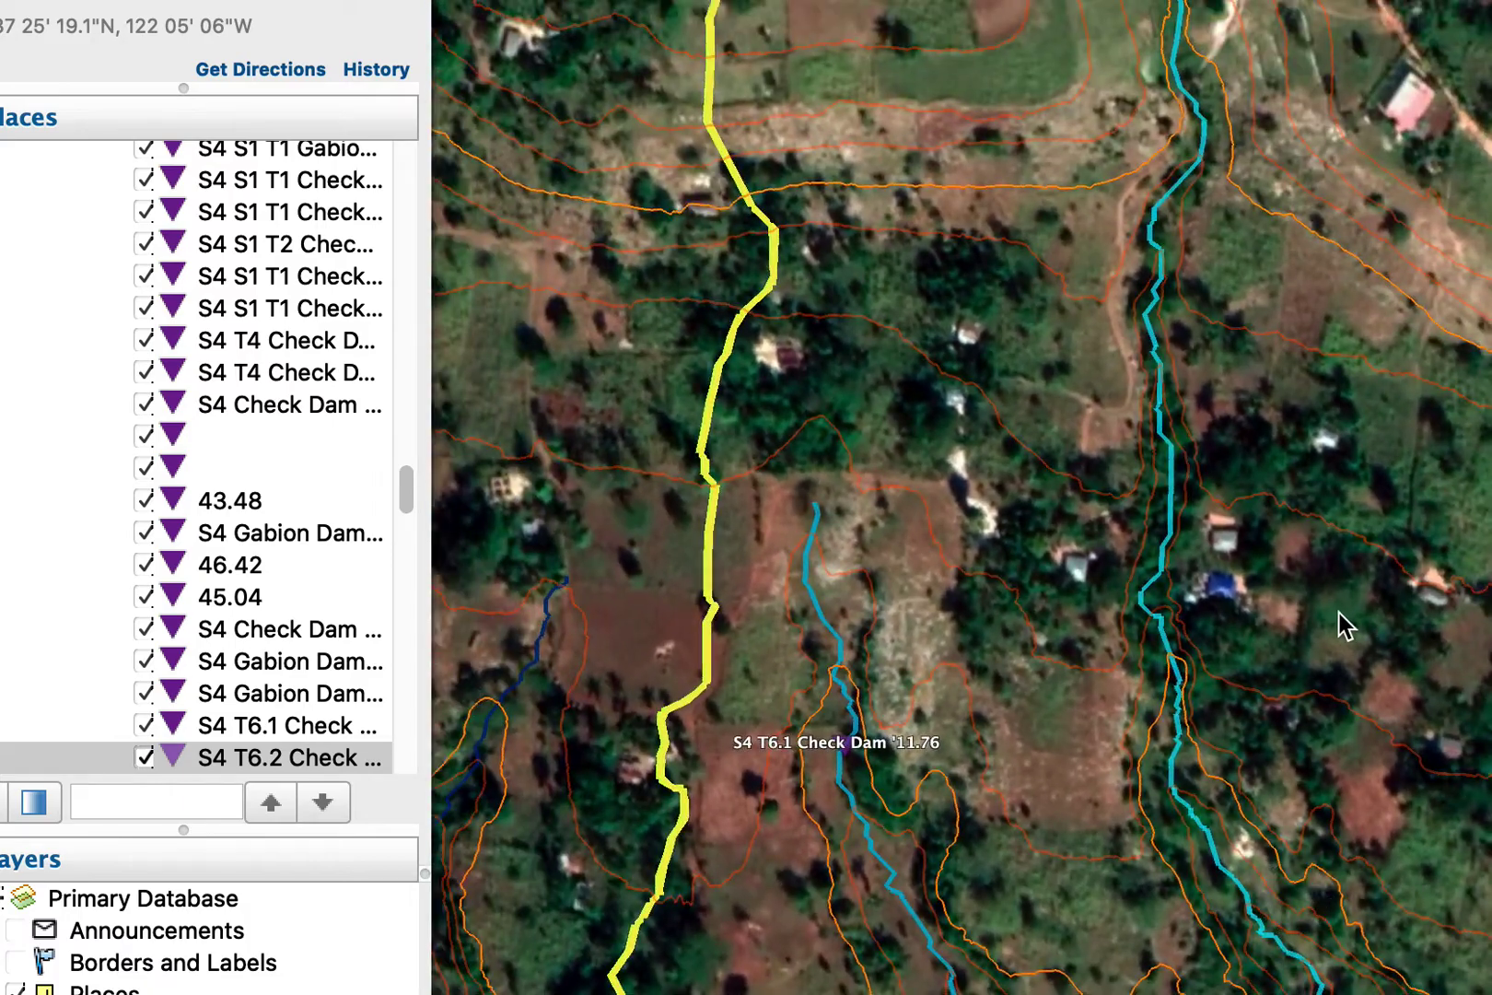
{"action": "left_click_drag", "start_coordinate": [1339, 611], "coordinate": [1214, 459]}
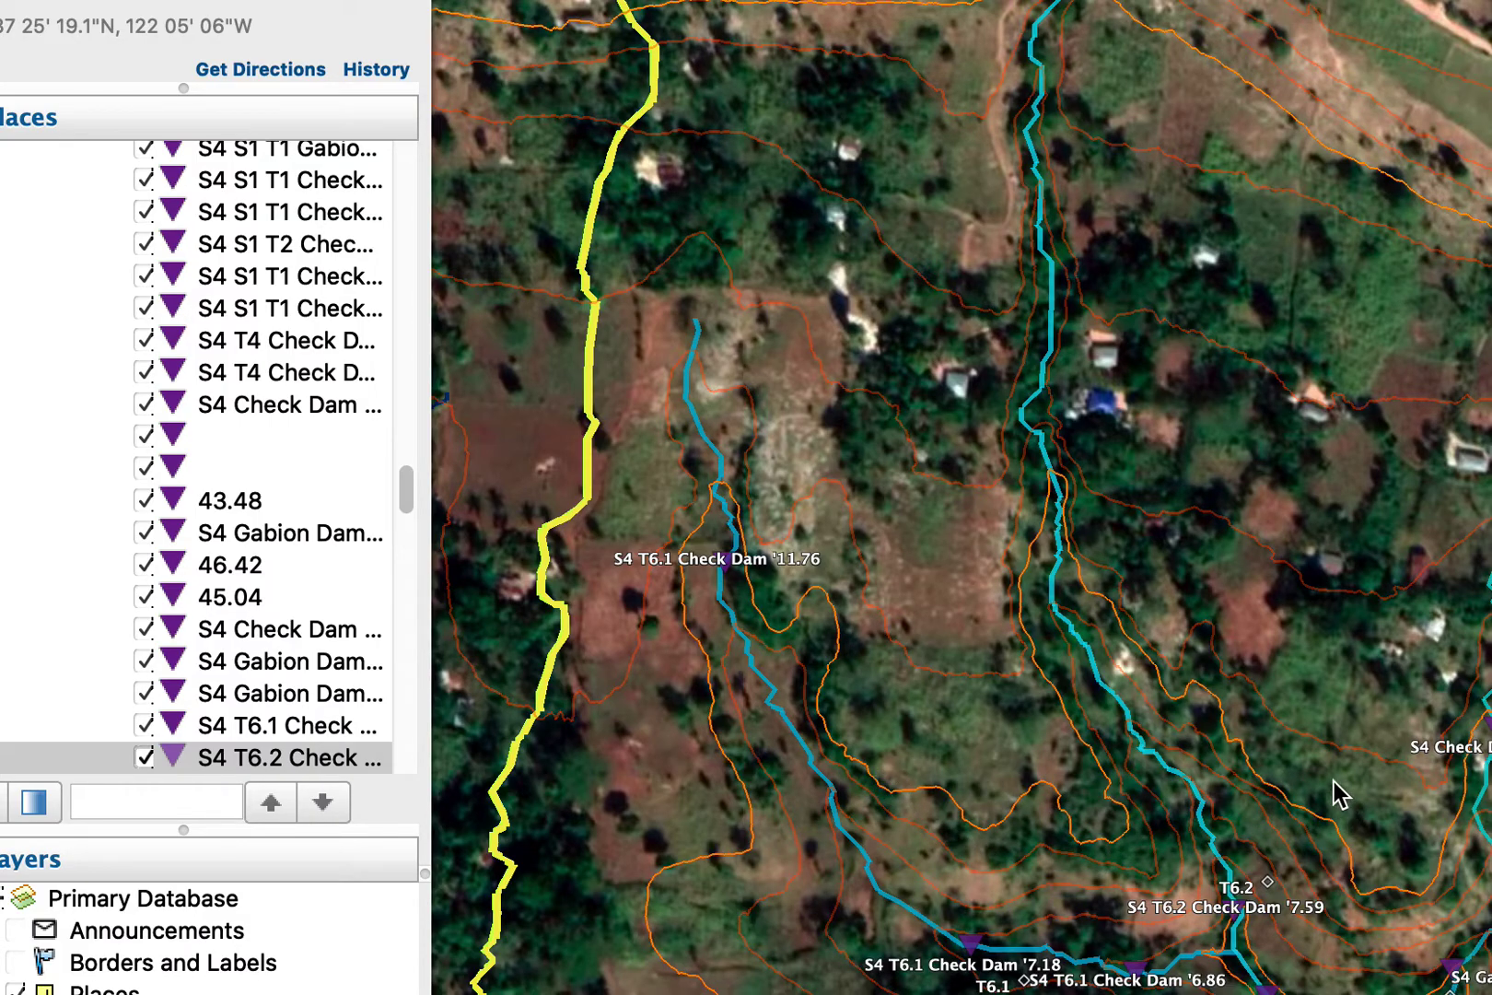
{"action": "left_click_drag", "start_coordinate": [1316, 748], "coordinate": [1092, 471]}
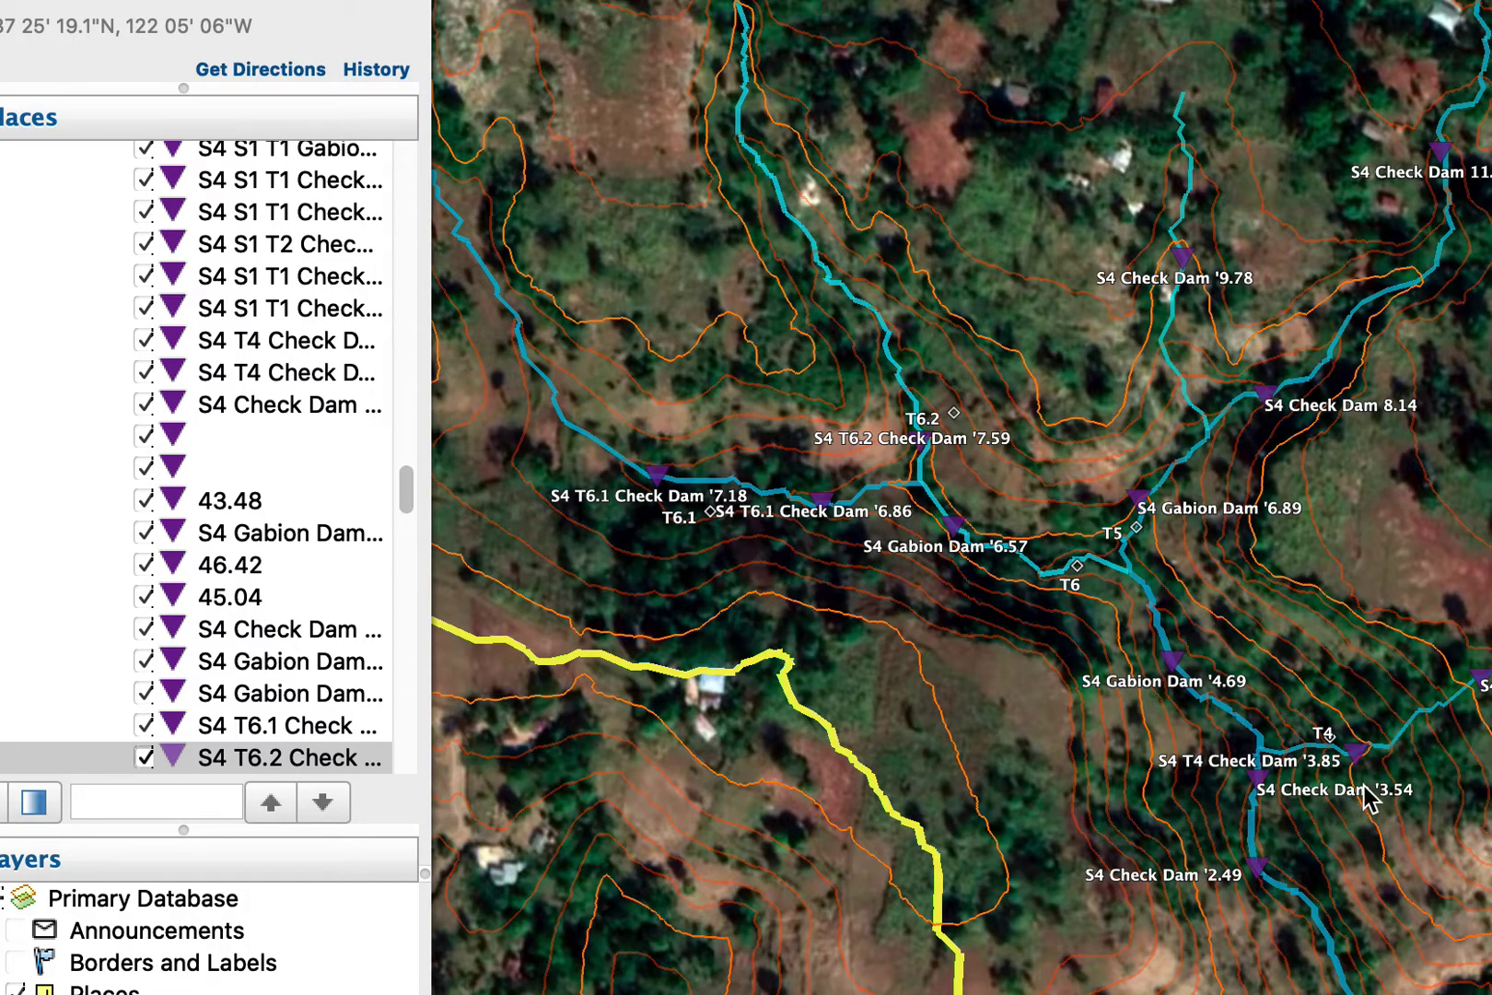
{"action": "left_click_drag", "start_coordinate": [1316, 797], "coordinate": [1372, 992]}
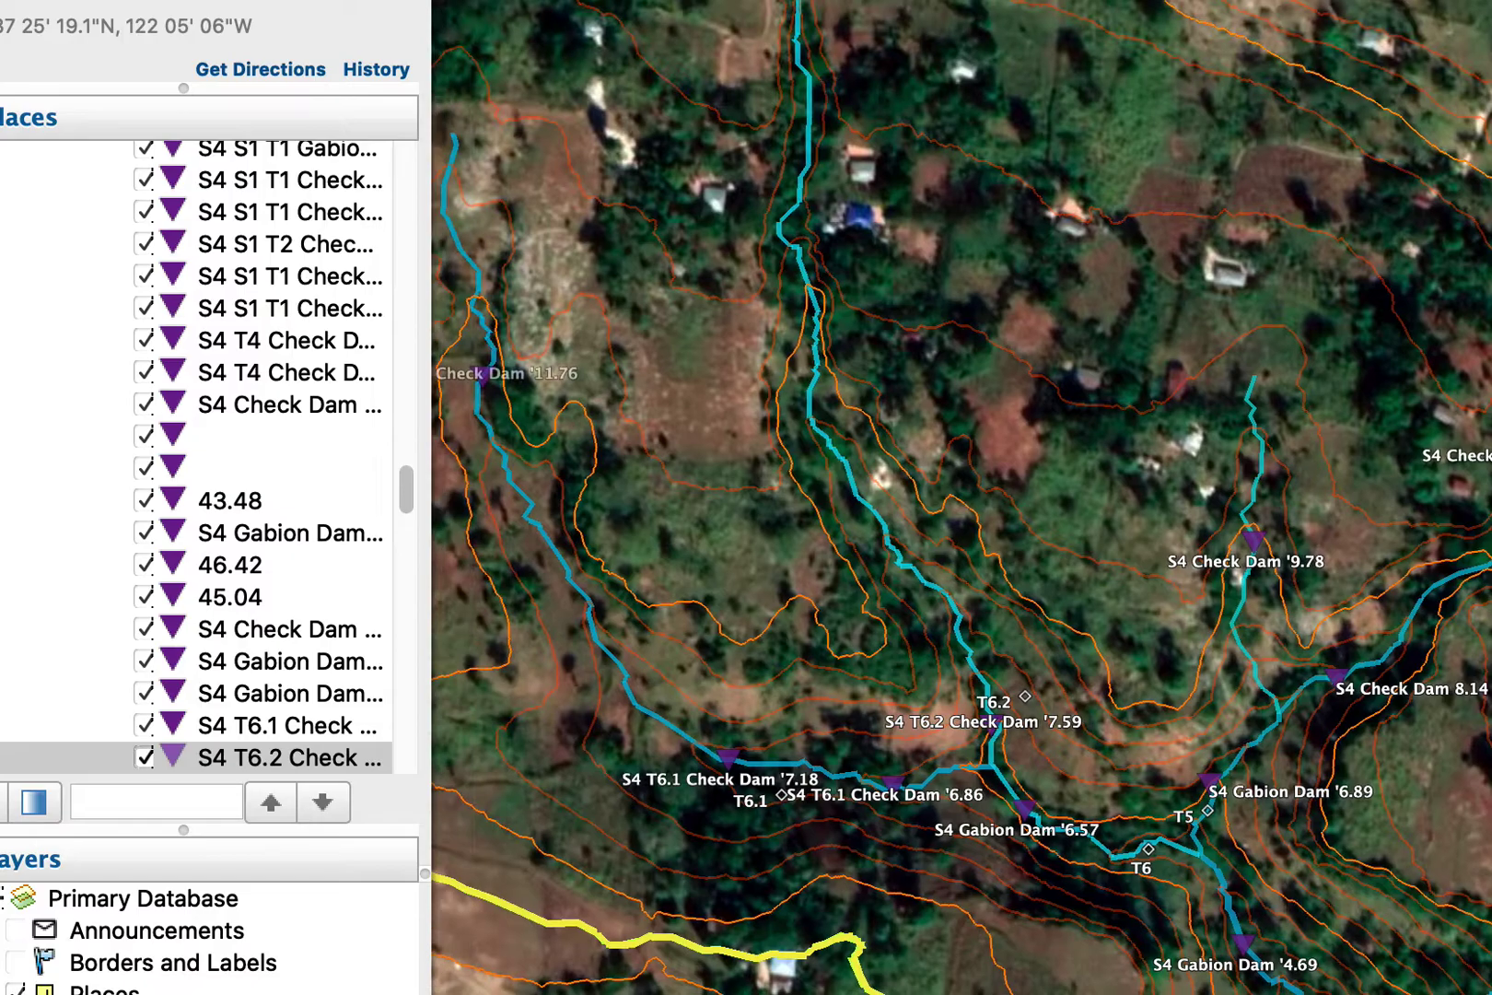
{"action": "left_click_drag", "start_coordinate": [1162, 617], "coordinate": [1246, 705]}
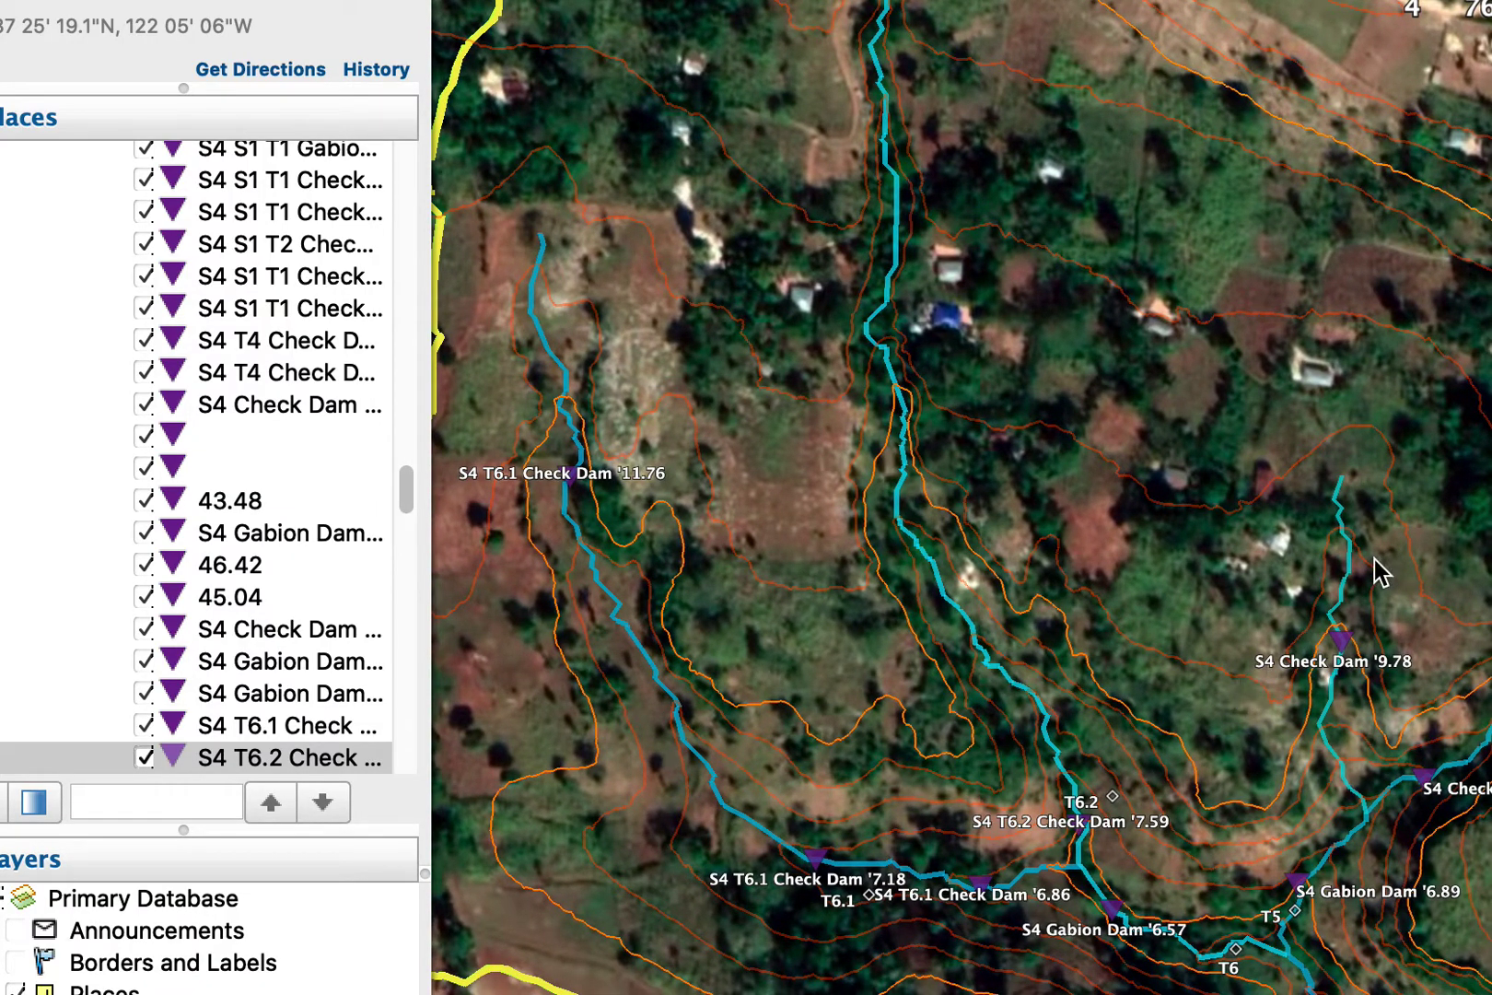